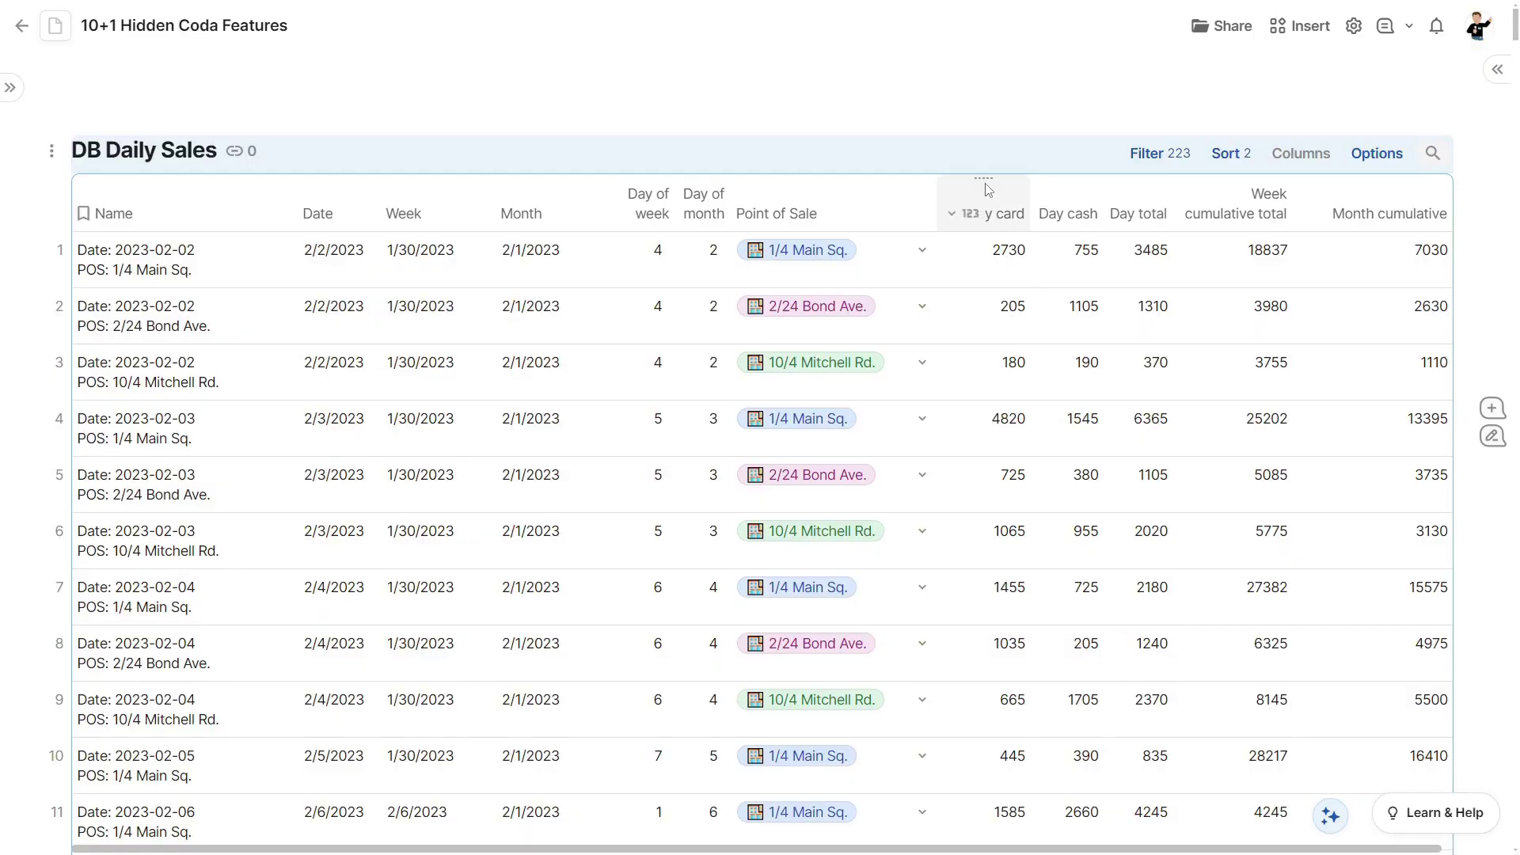
Step: Make the five columns from Day card through Month cumulative one equal width
{"action": "left_click_drag", "start_coordinate": [989, 190], "coordinate": [1119, 199]}
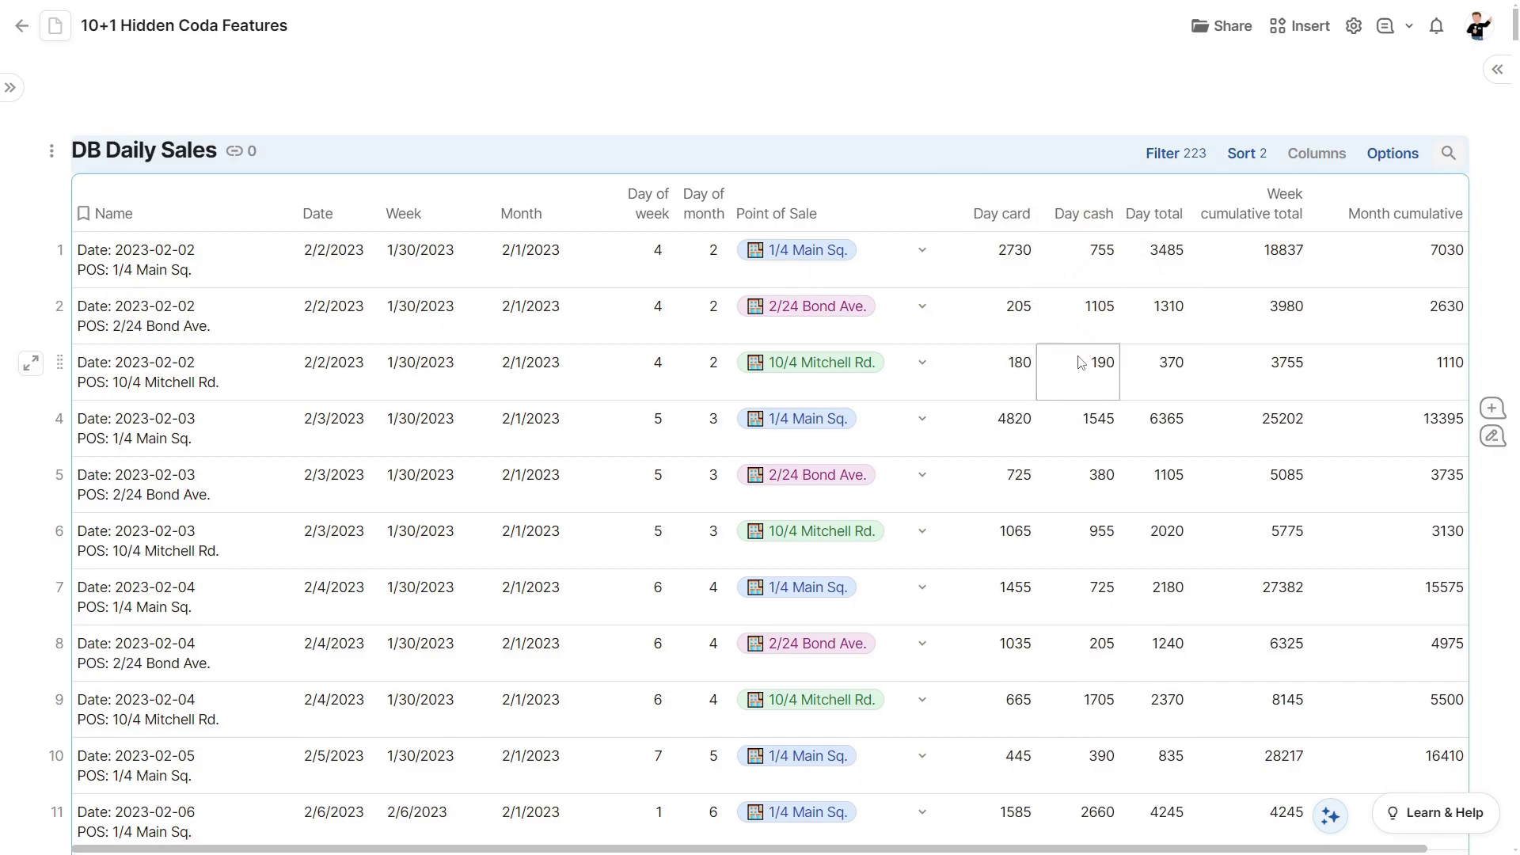
{"action": "left_click", "coordinate": [986, 191]}
{"action": "left_click", "coordinate": [1376, 190], "text": "shift"}
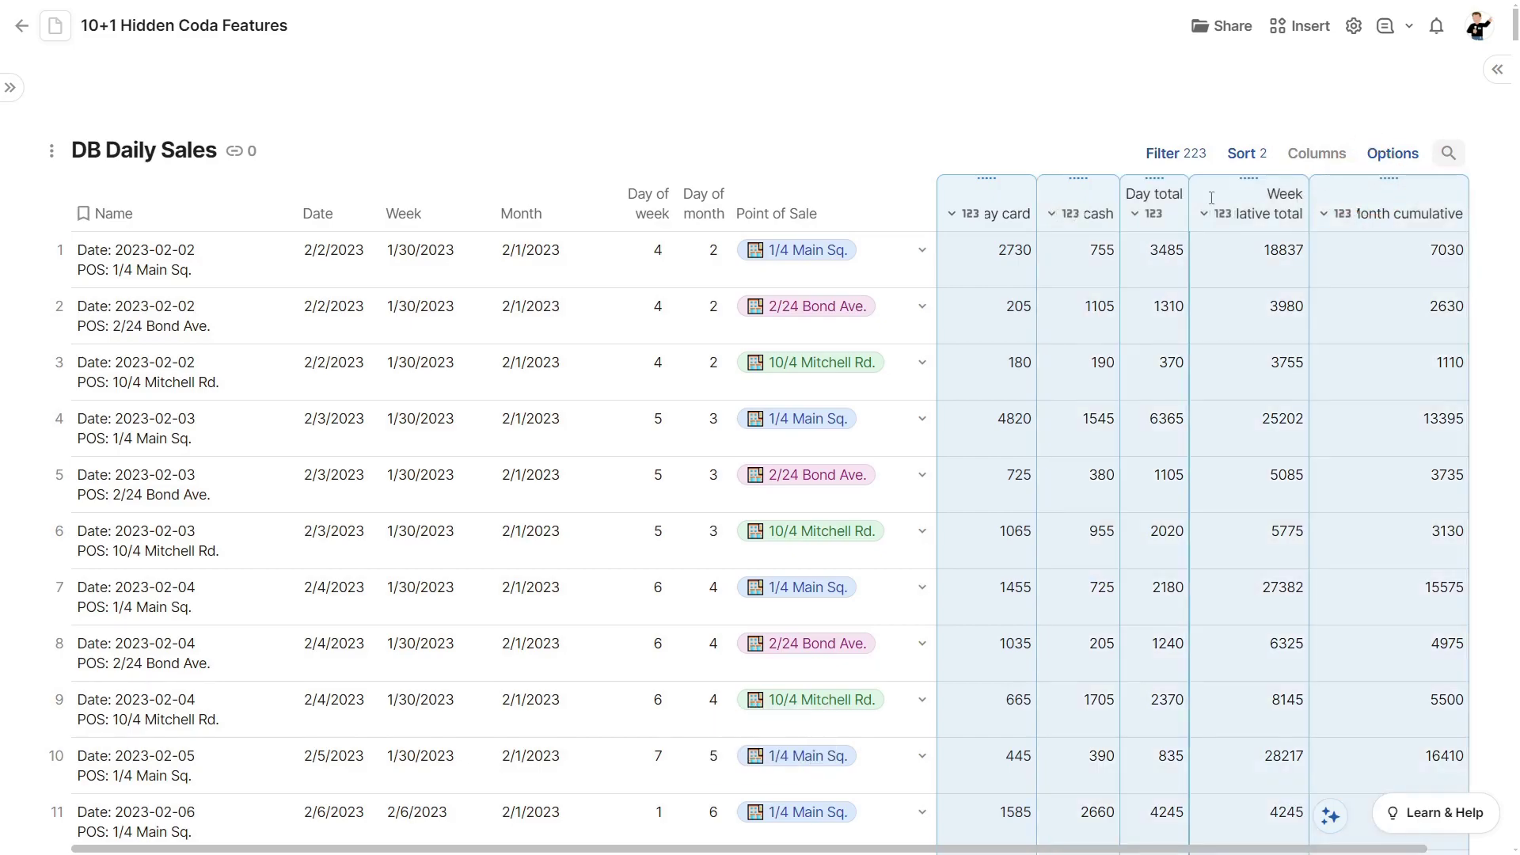
{"action": "left_click_drag", "start_coordinate": [1188, 205], "coordinate": [1195, 201]}
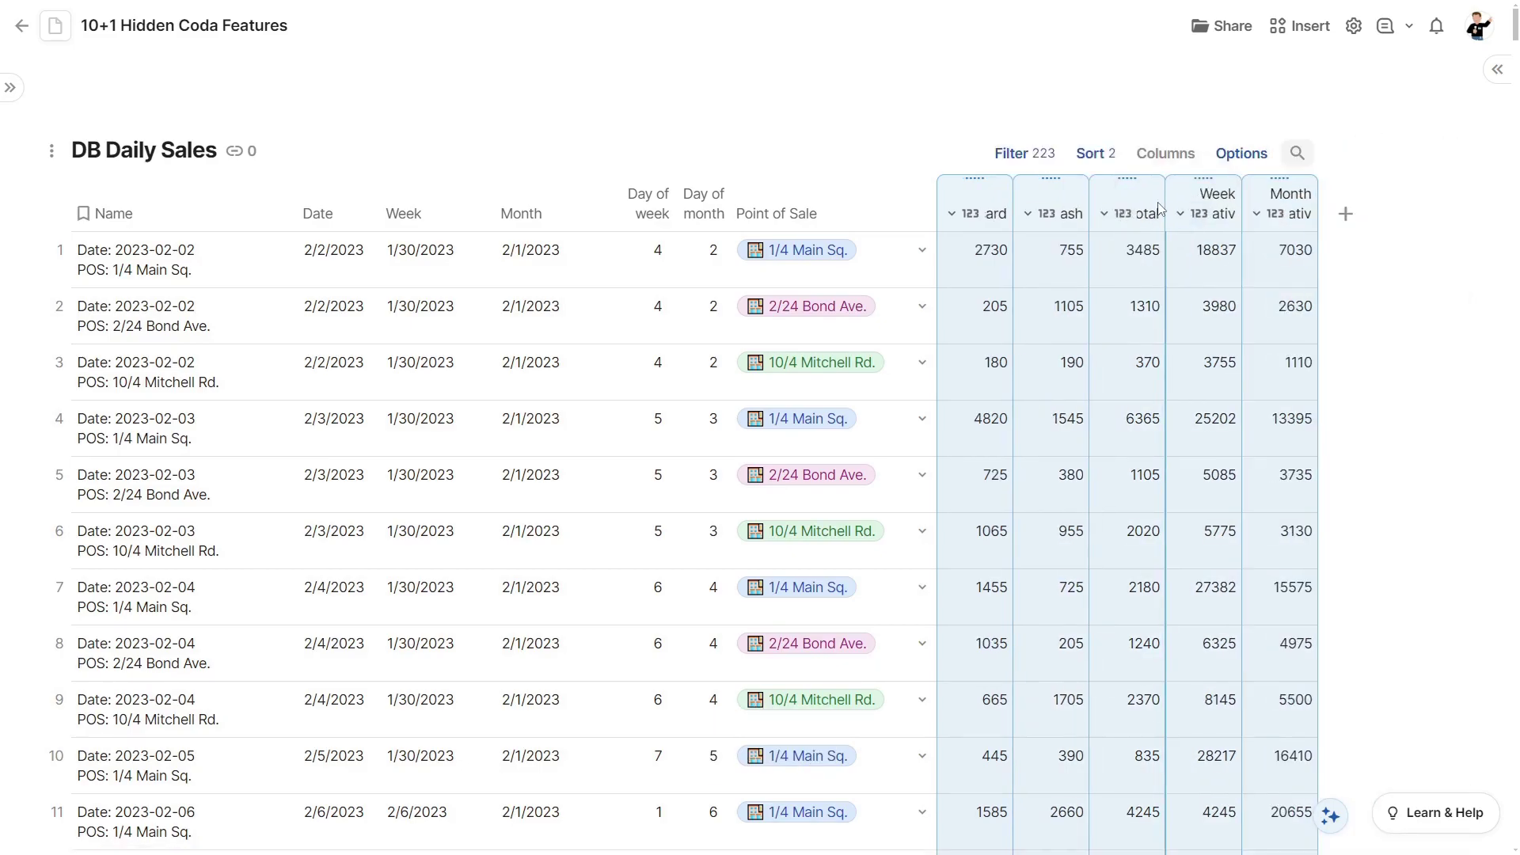
Step: Give the Date, Week and Month columns equal widths
{"action": "left_click", "coordinate": [543, 176]}
{"action": "left_click", "coordinate": [349, 189], "text": "shift"}
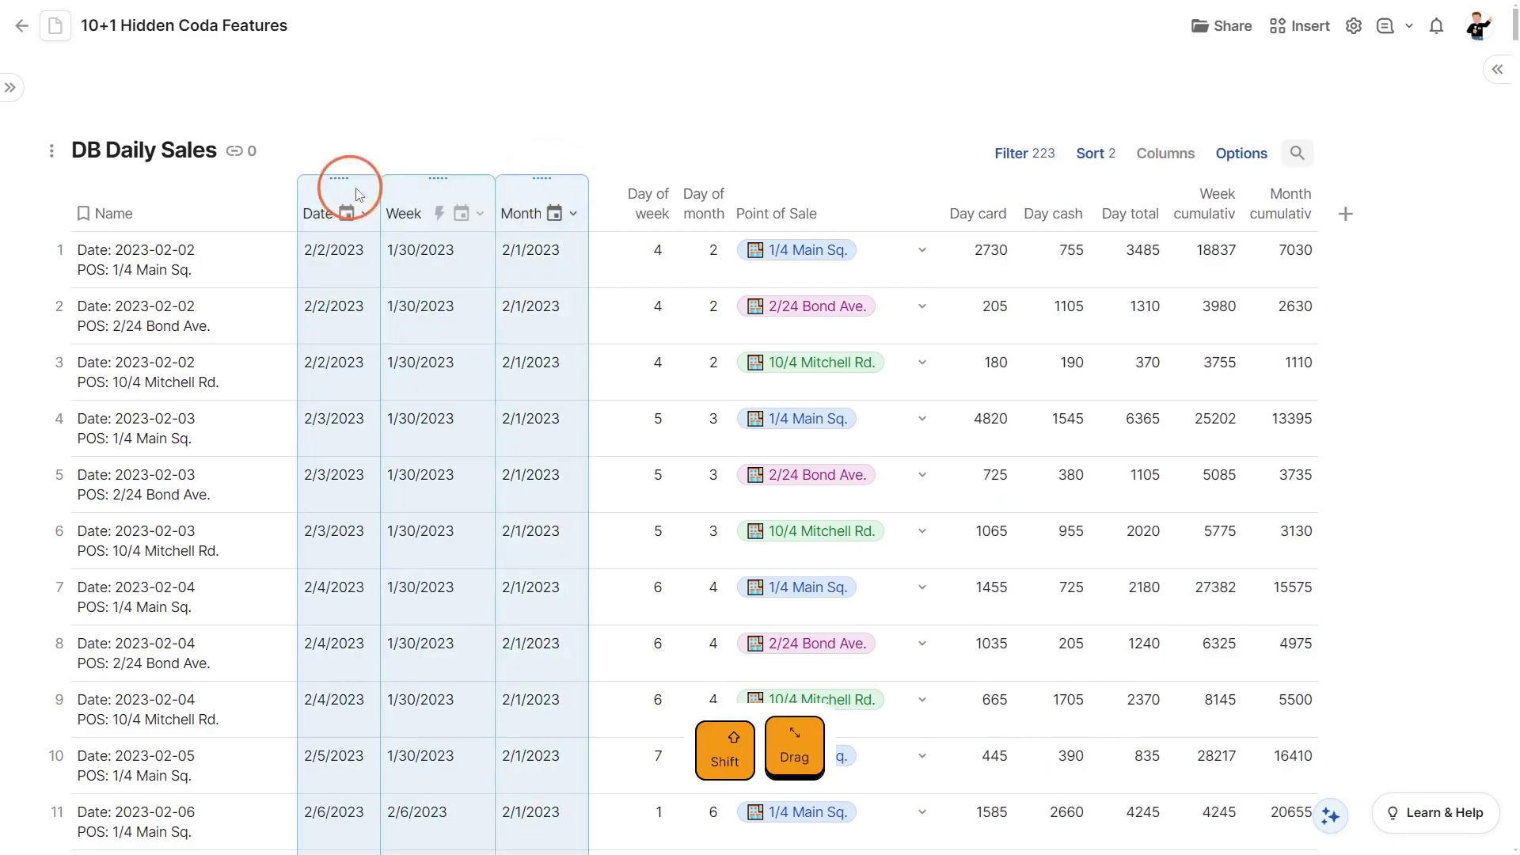
{"action": "left_click_drag", "start_coordinate": [586, 194], "coordinate": [999, 205]}
Step: Narrow the Day of week and Day of month columns to a matching width
{"action": "left_click", "coordinate": [628, 194]}
{"action": "left_click", "coordinate": [696, 197], "text": "shift"}
{"action": "left_click", "coordinate": [1271, 198], "text": "shift"}
{"action": "left_click", "coordinate": [872, 188], "text": "shift"}
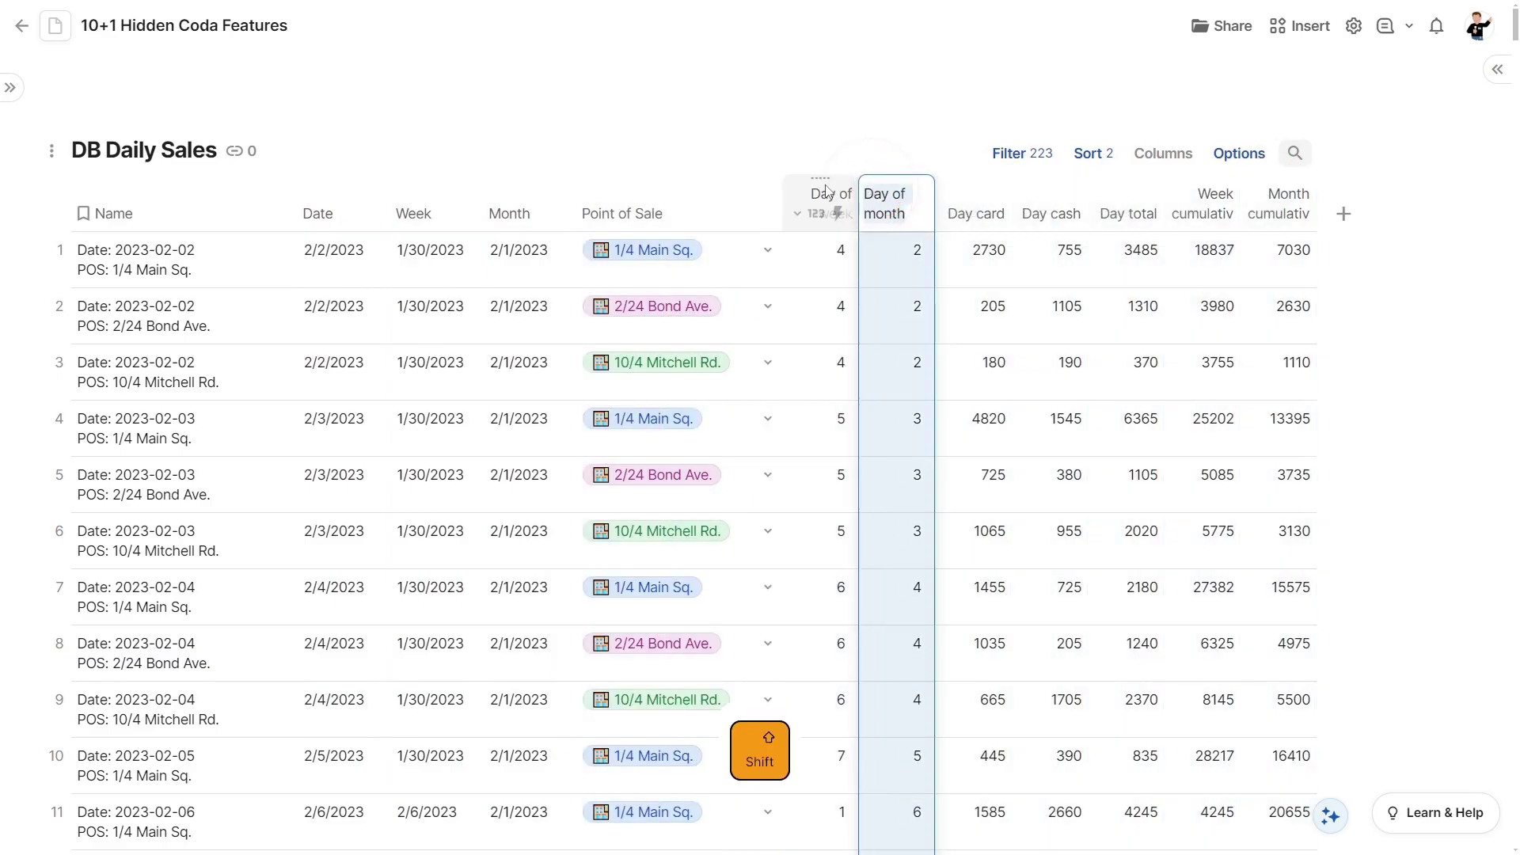
{"action": "left_click_drag", "start_coordinate": [774, 187], "coordinate": [641, 185]}
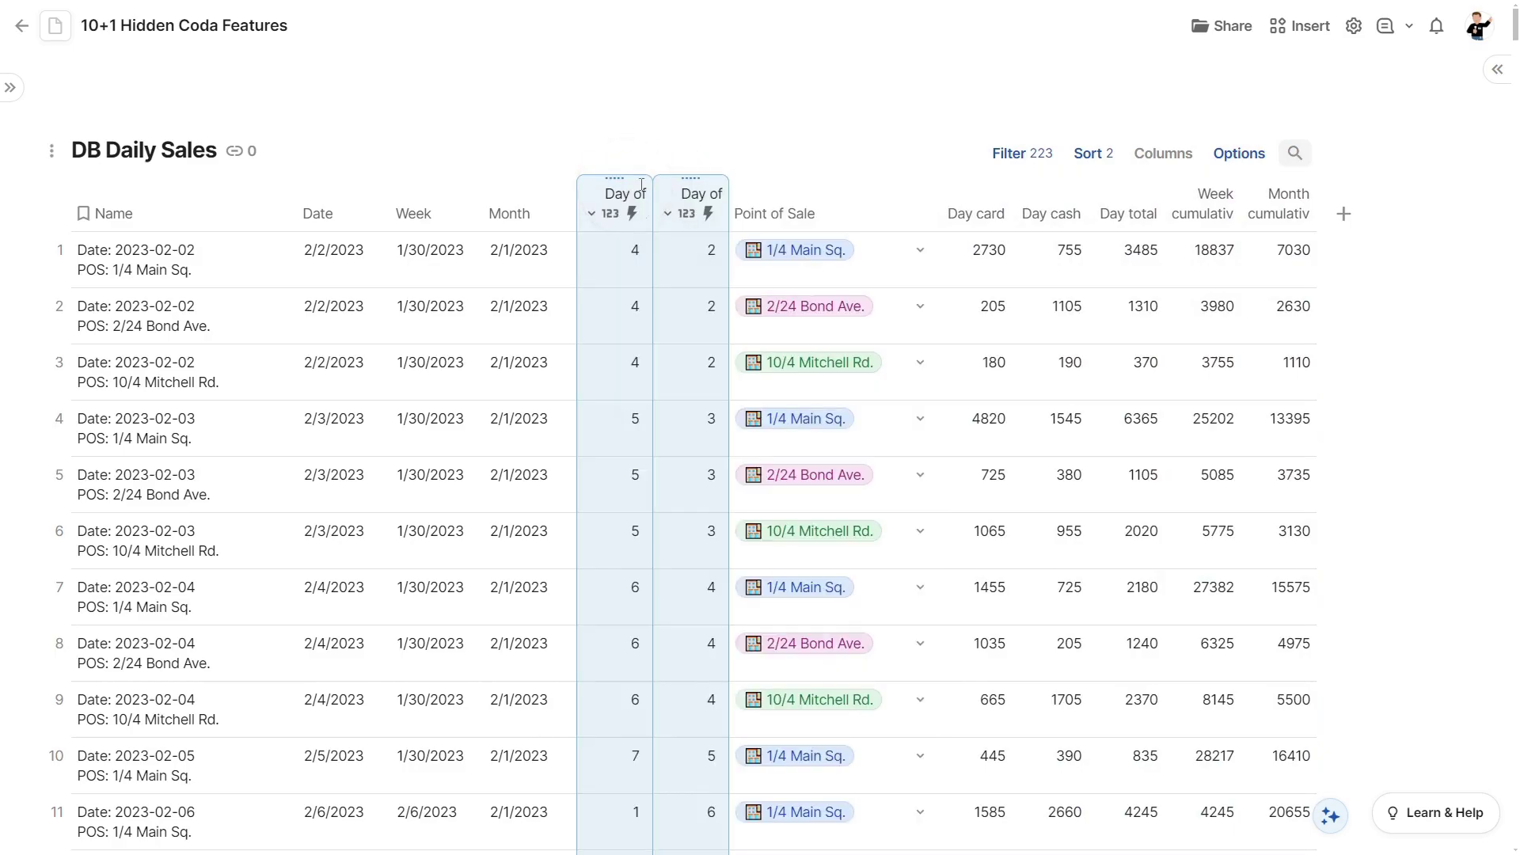
{"action": "left_click", "coordinate": [1027, 410]}
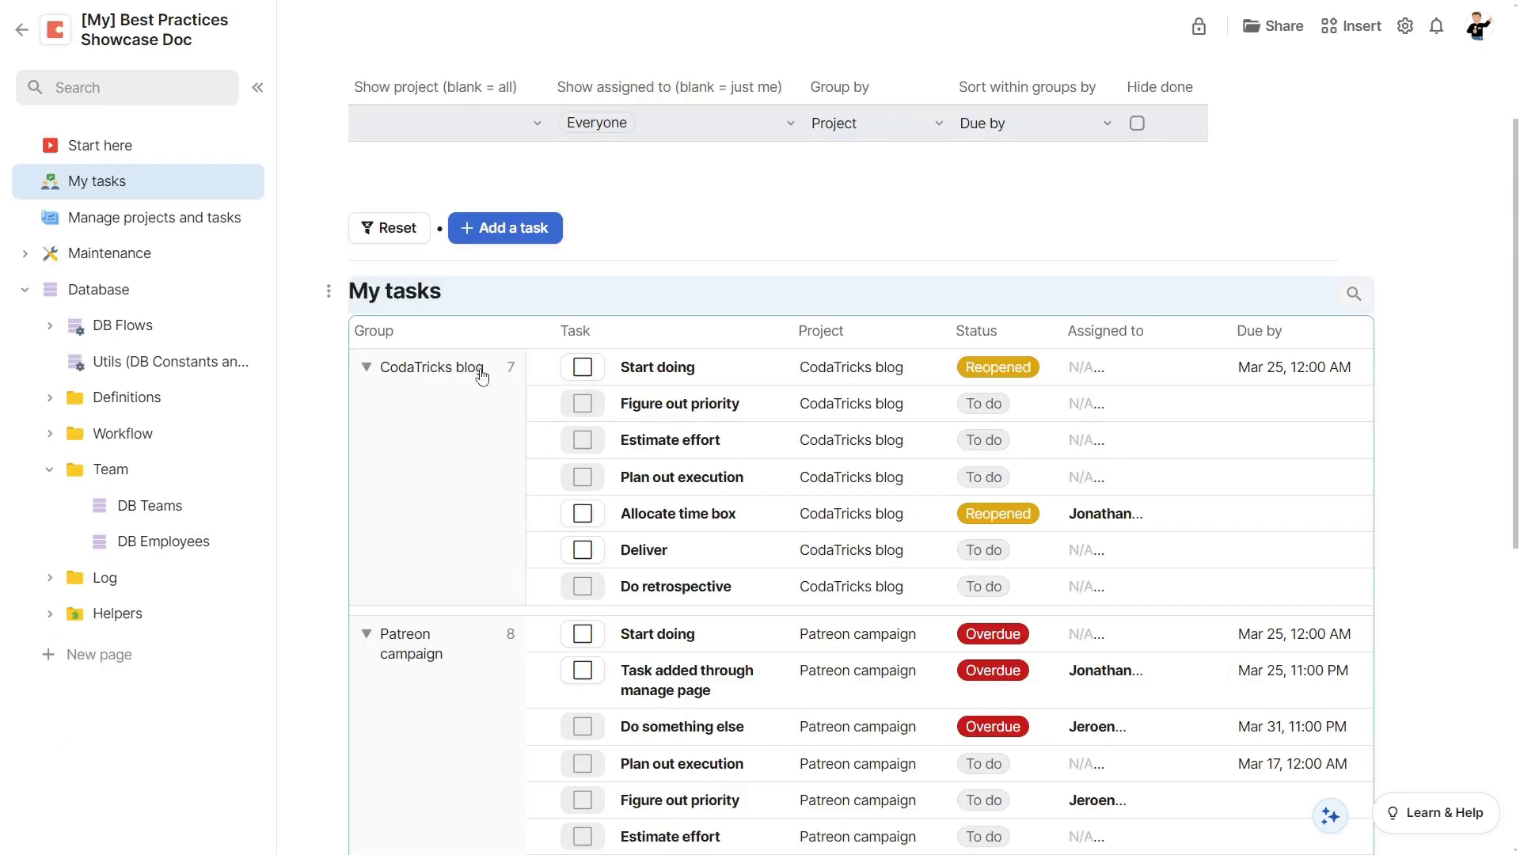
{"action": "left_click", "coordinate": [664, 336]}
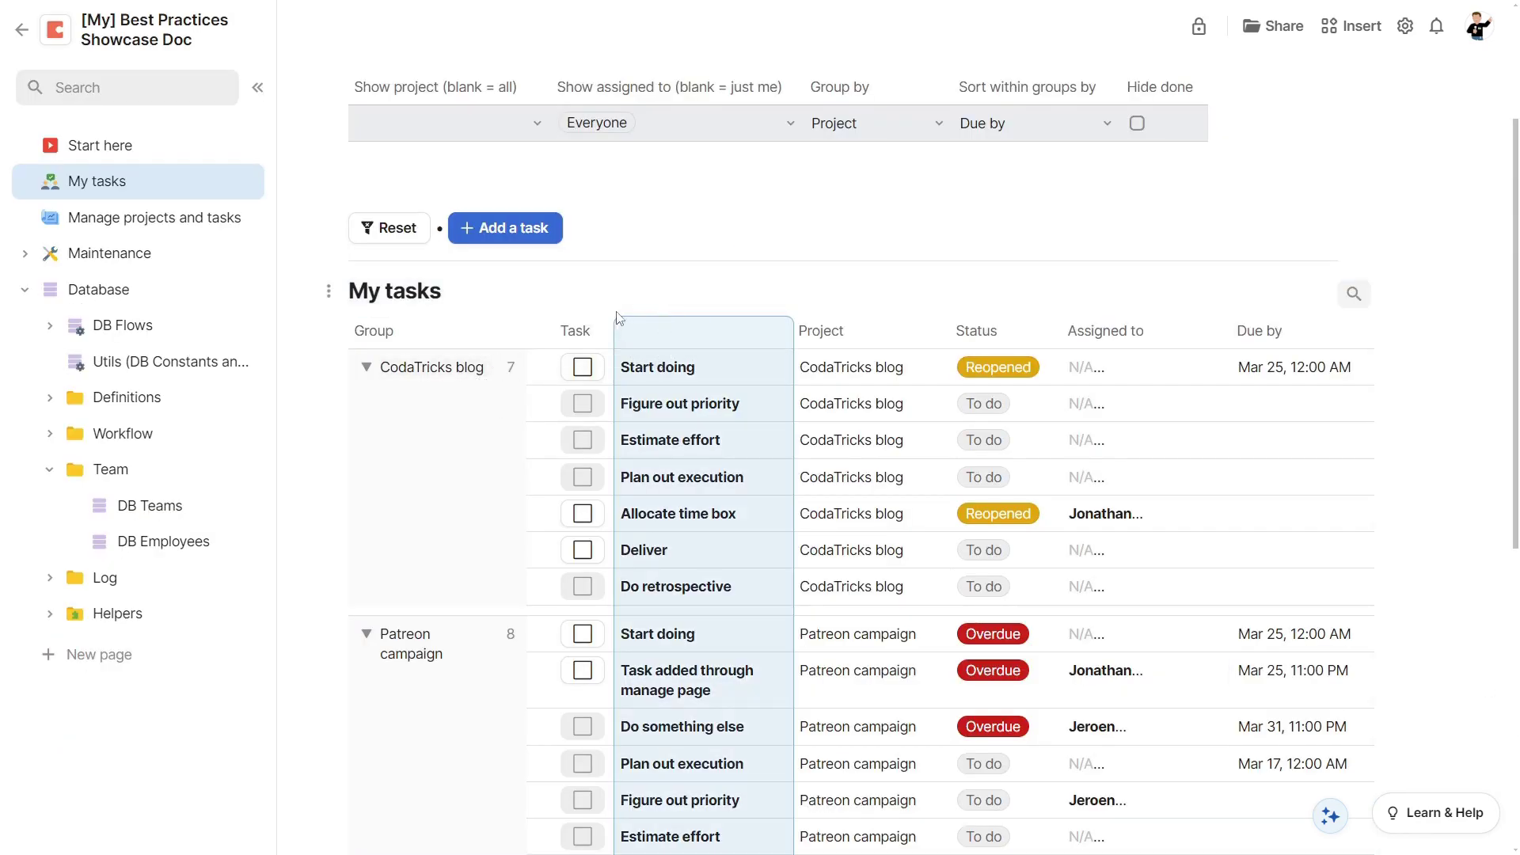
{"action": "key", "text": "Escape"}
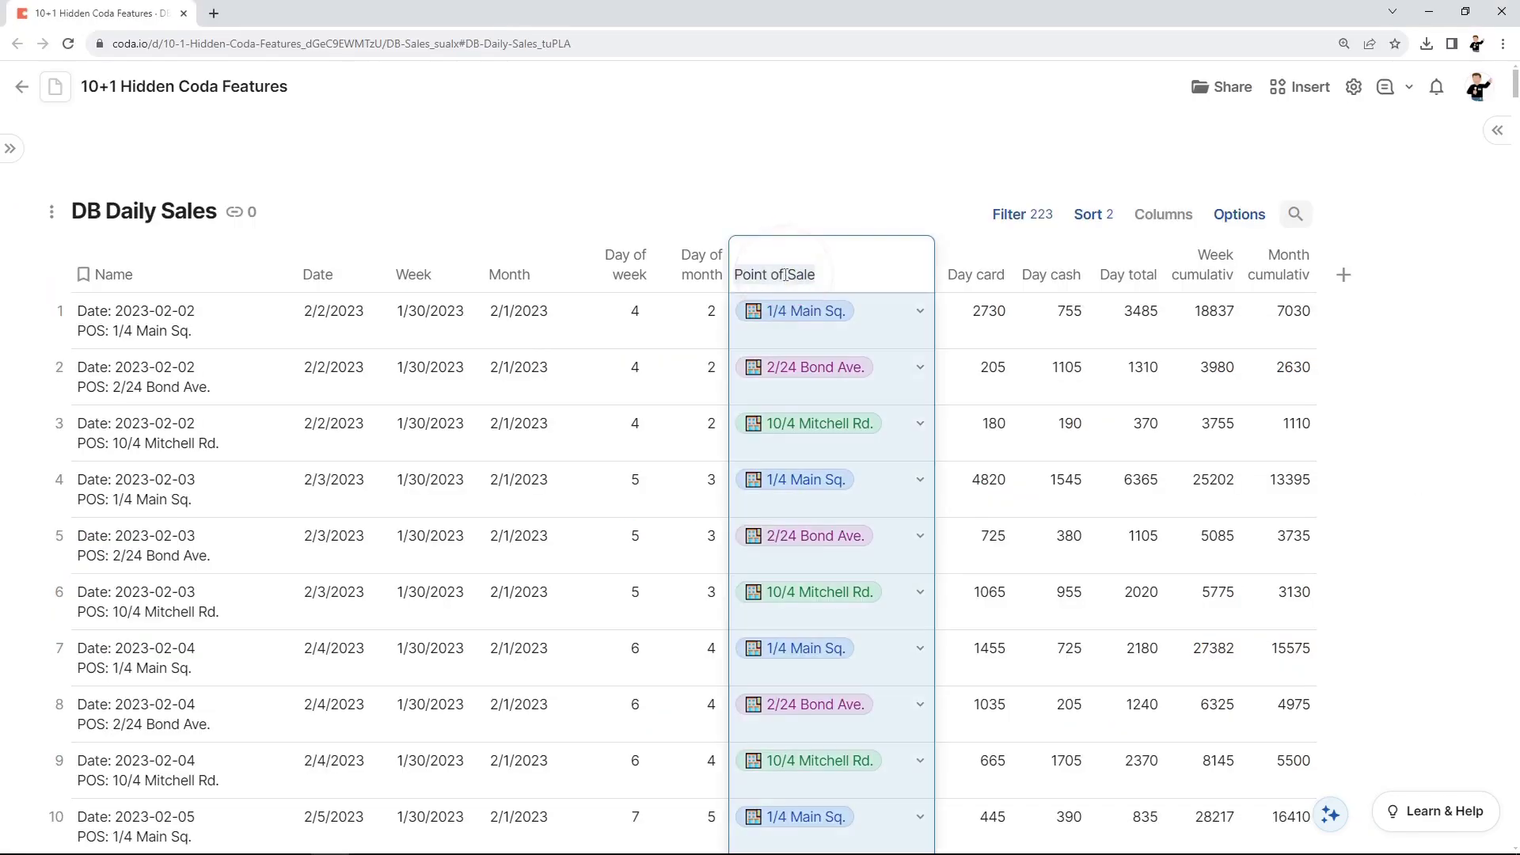
{"action": "key", "text": "BackSpace"}
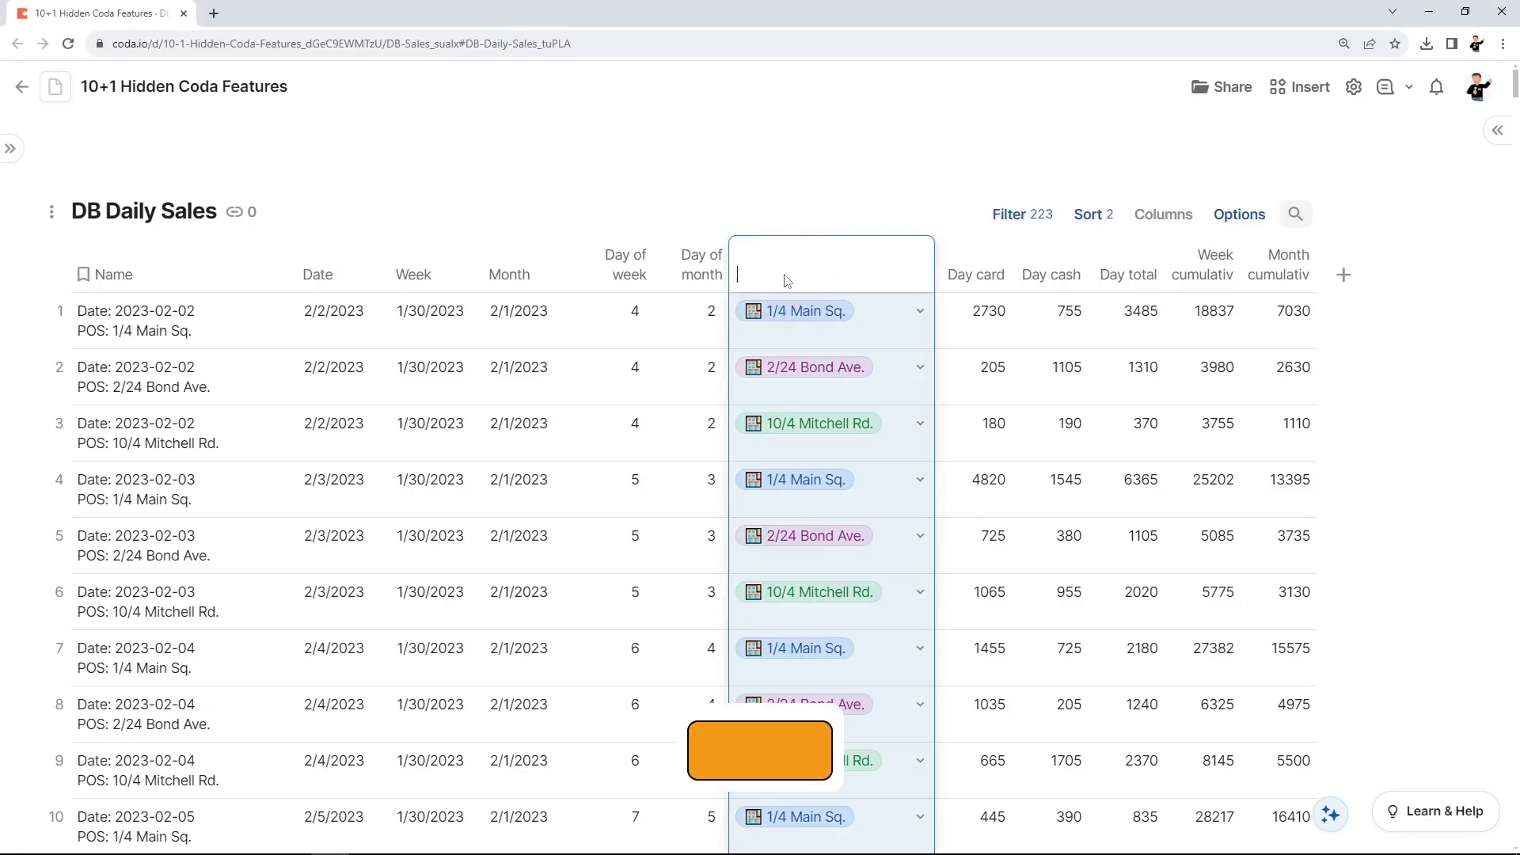
{"action": "left_click", "coordinate": [1396, 371]}
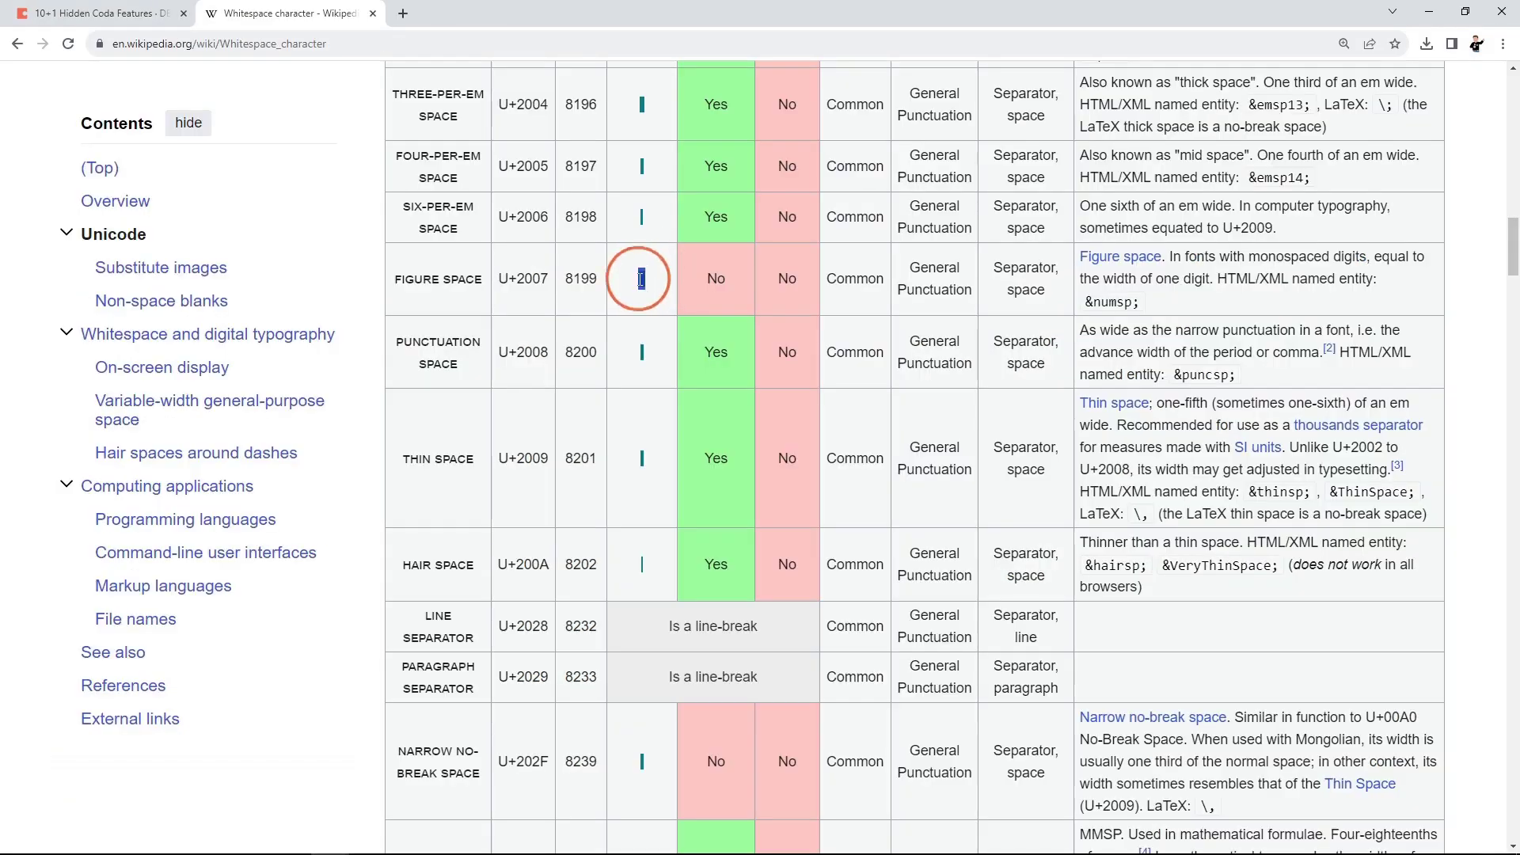
{"action": "key", "text": "ctrl+c"}
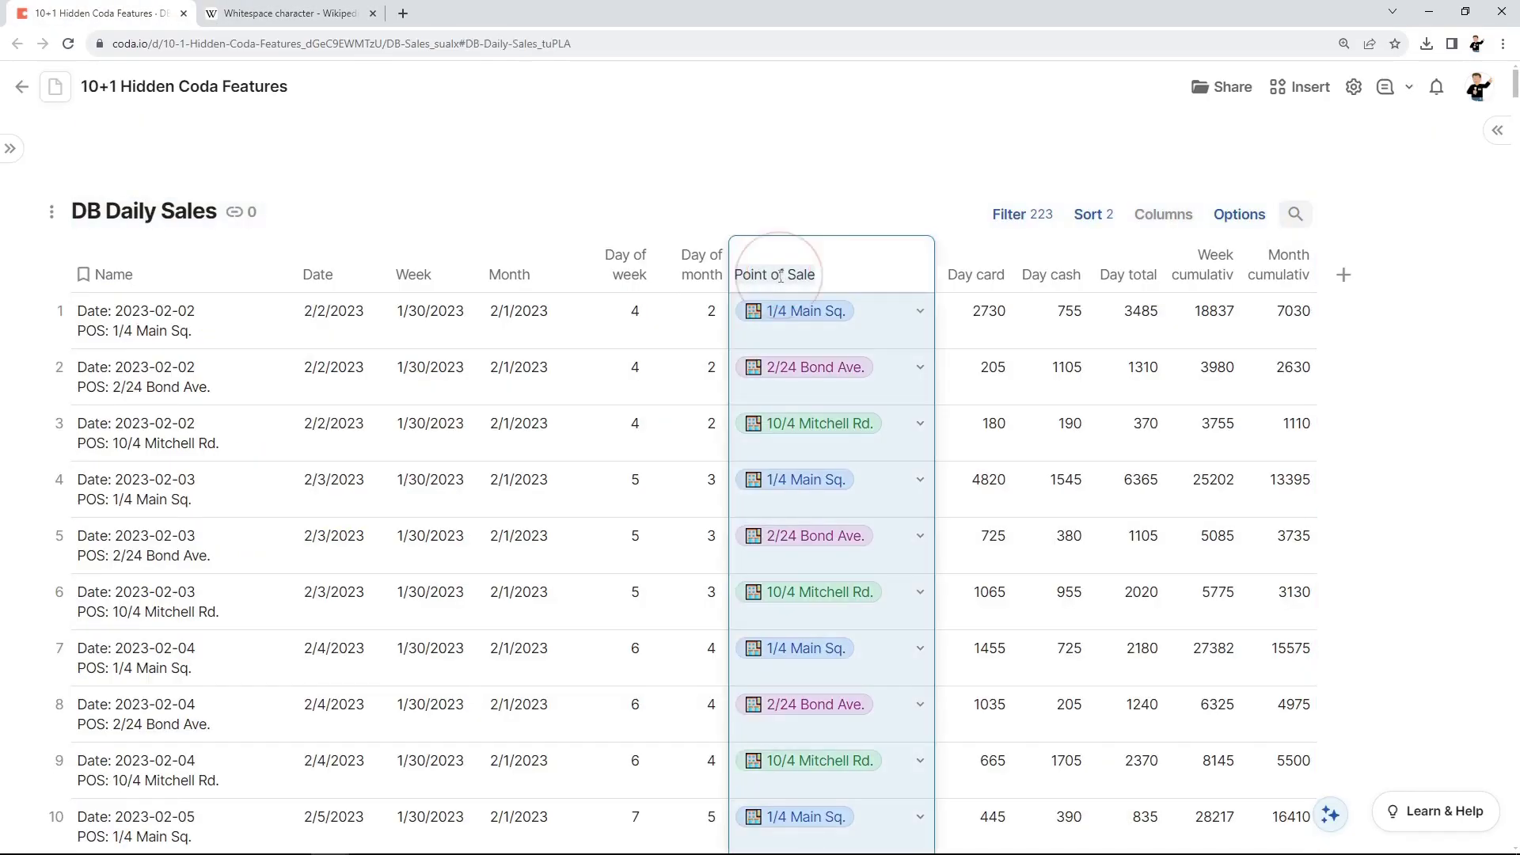
{"action": "key", "text": "ctrl+v"}
{"action": "left_click", "coordinate": [1428, 388]}
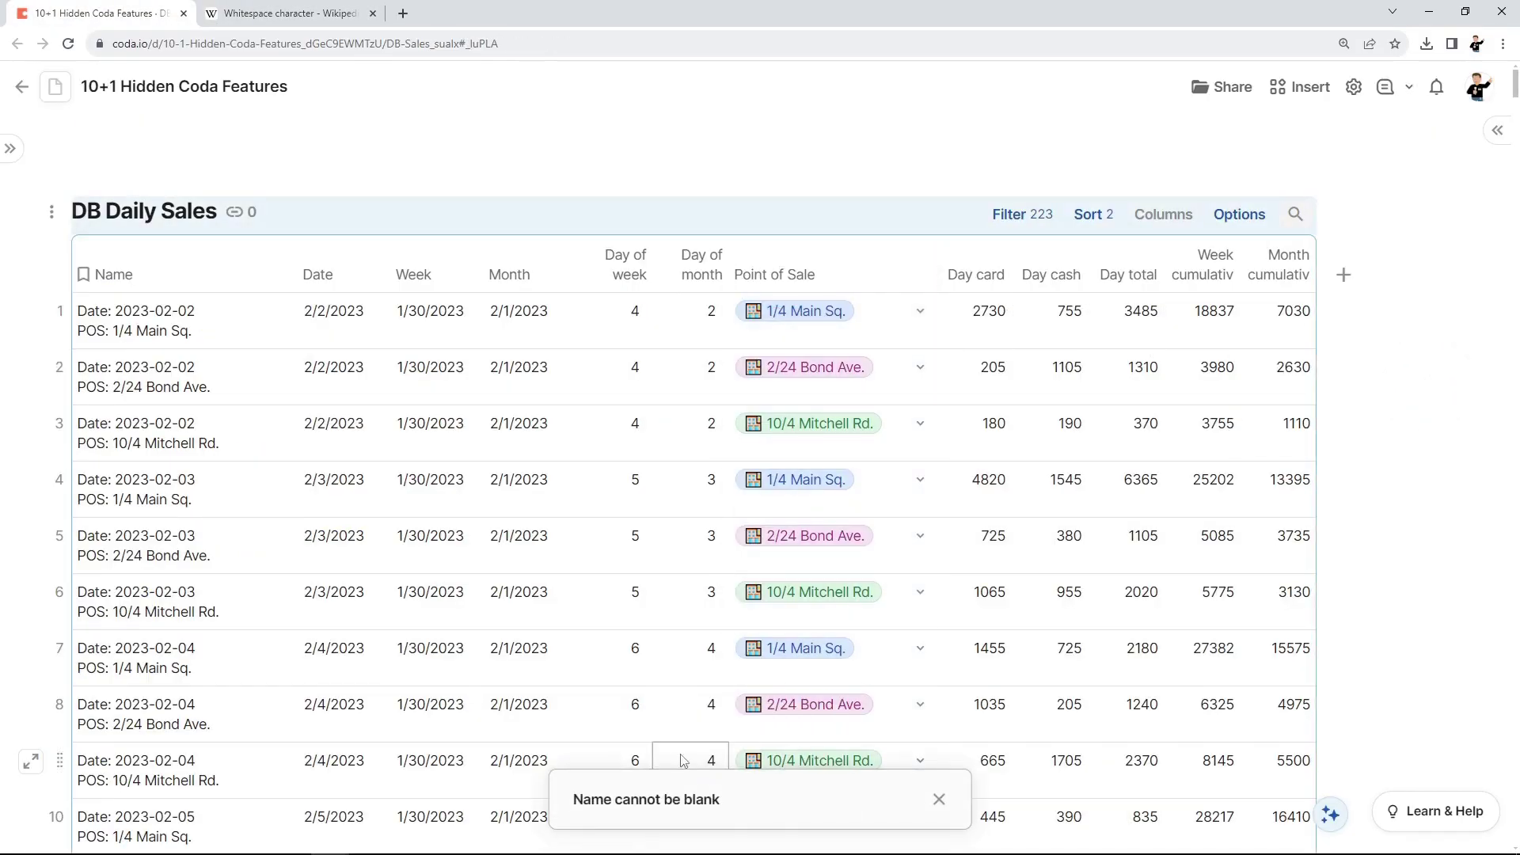
{"action": "left_click", "coordinate": [783, 789]}
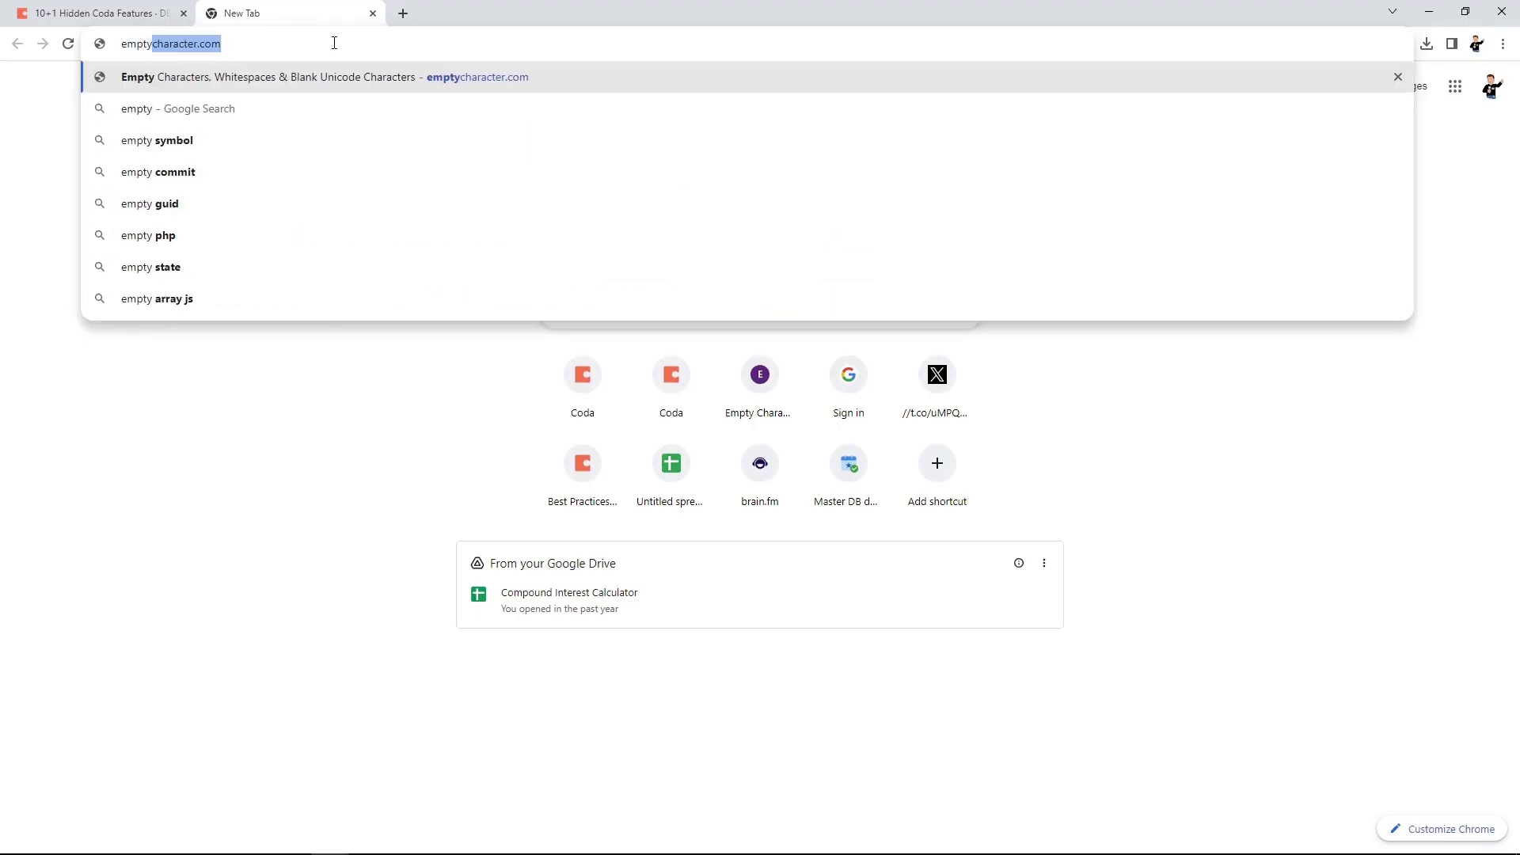
Step: Load emptycharacter.com, copy the blank character under Method 1, then close that tab
{"action": "key", "text": "Return"}
{"action": "scroll", "coordinate": [407, 150], "scroll_direction": "down", "scroll_amount": 9}
{"action": "left_click", "coordinate": [386, 645]}
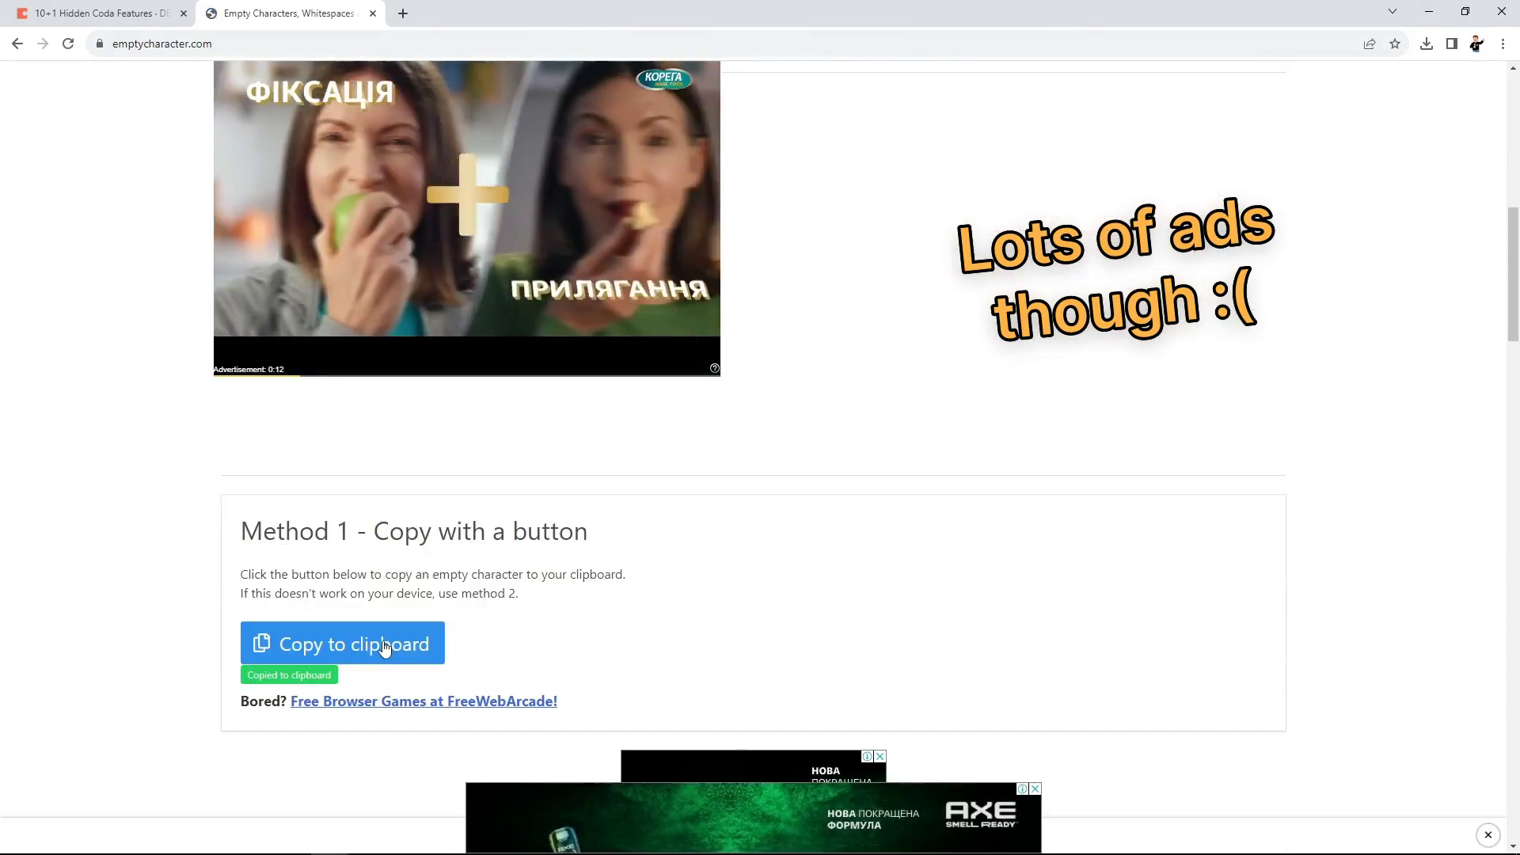
{"action": "key", "text": "ctrl+w"}
Step: Rename the Point of Sale column to the invisible blank character
{"action": "left_click", "coordinate": [1225, 437]}
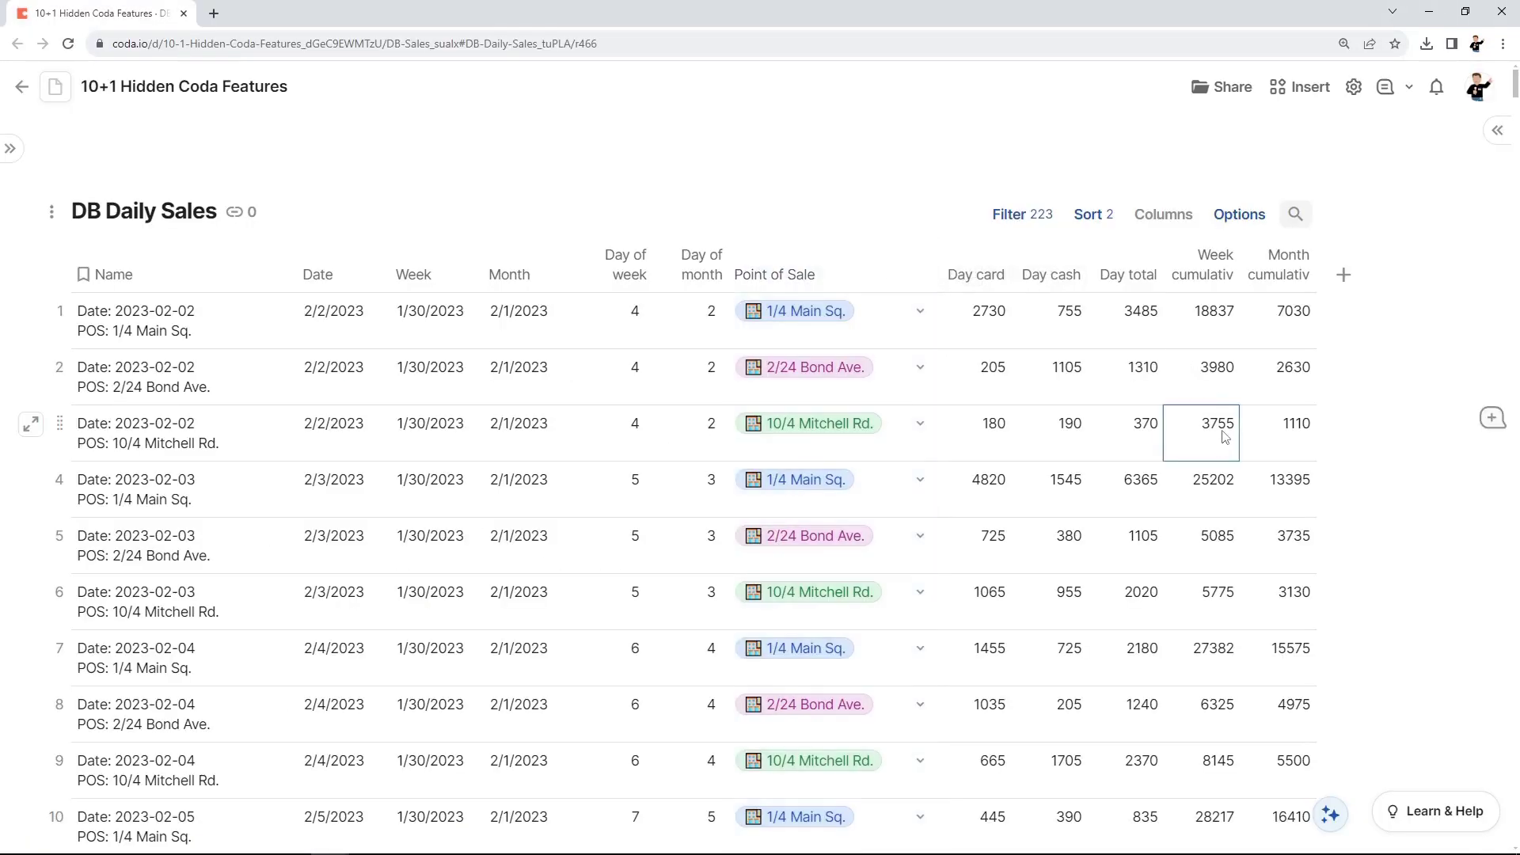
{"action": "left_click", "coordinate": [751, 266]}
{"action": "left_click", "coordinate": [895, 338]}
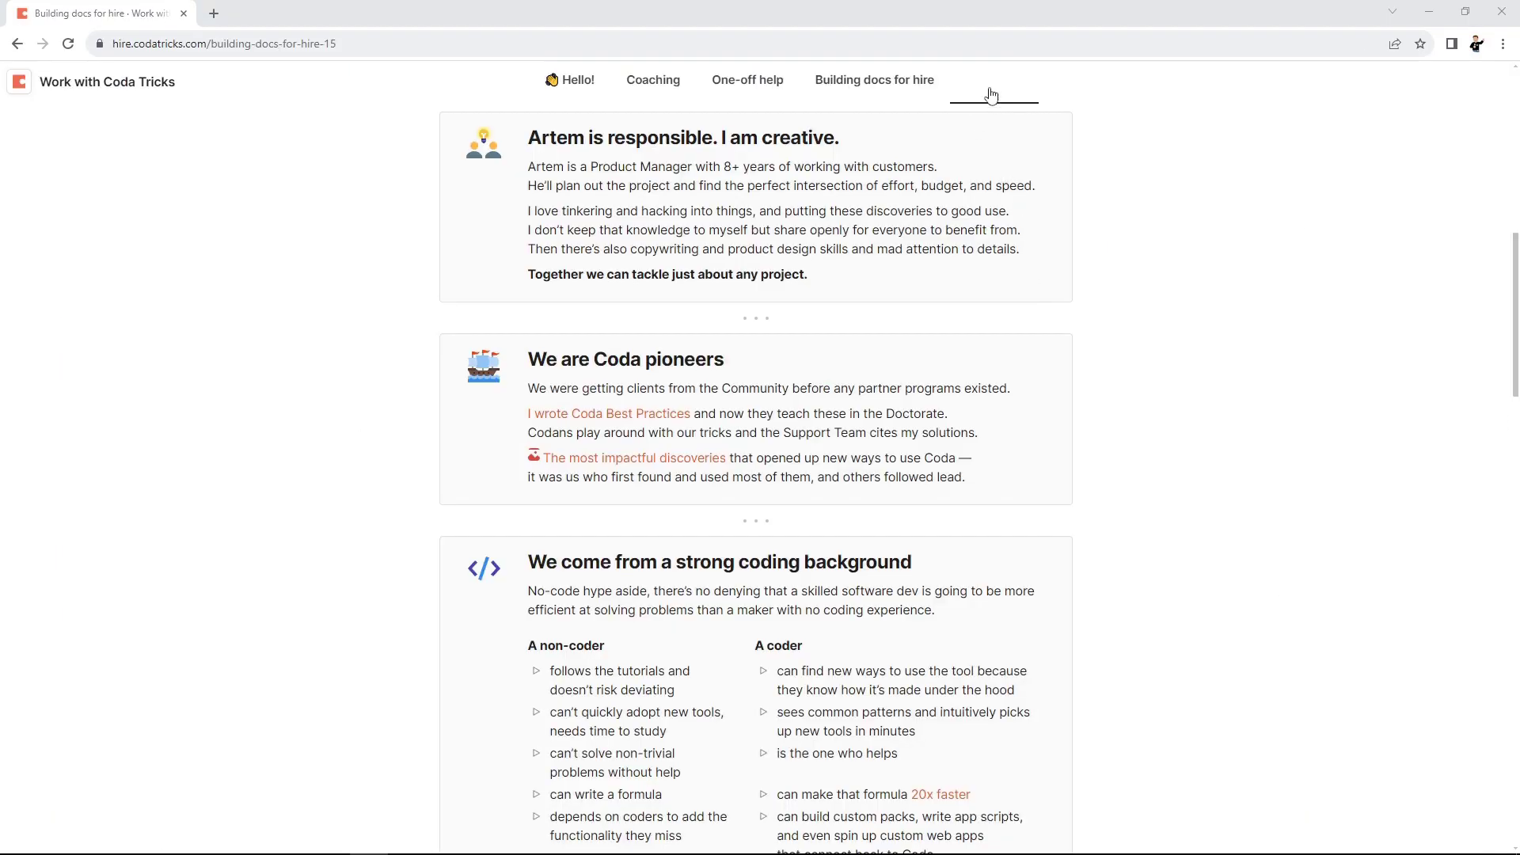
{"action": "left_click", "coordinate": [991, 95]}
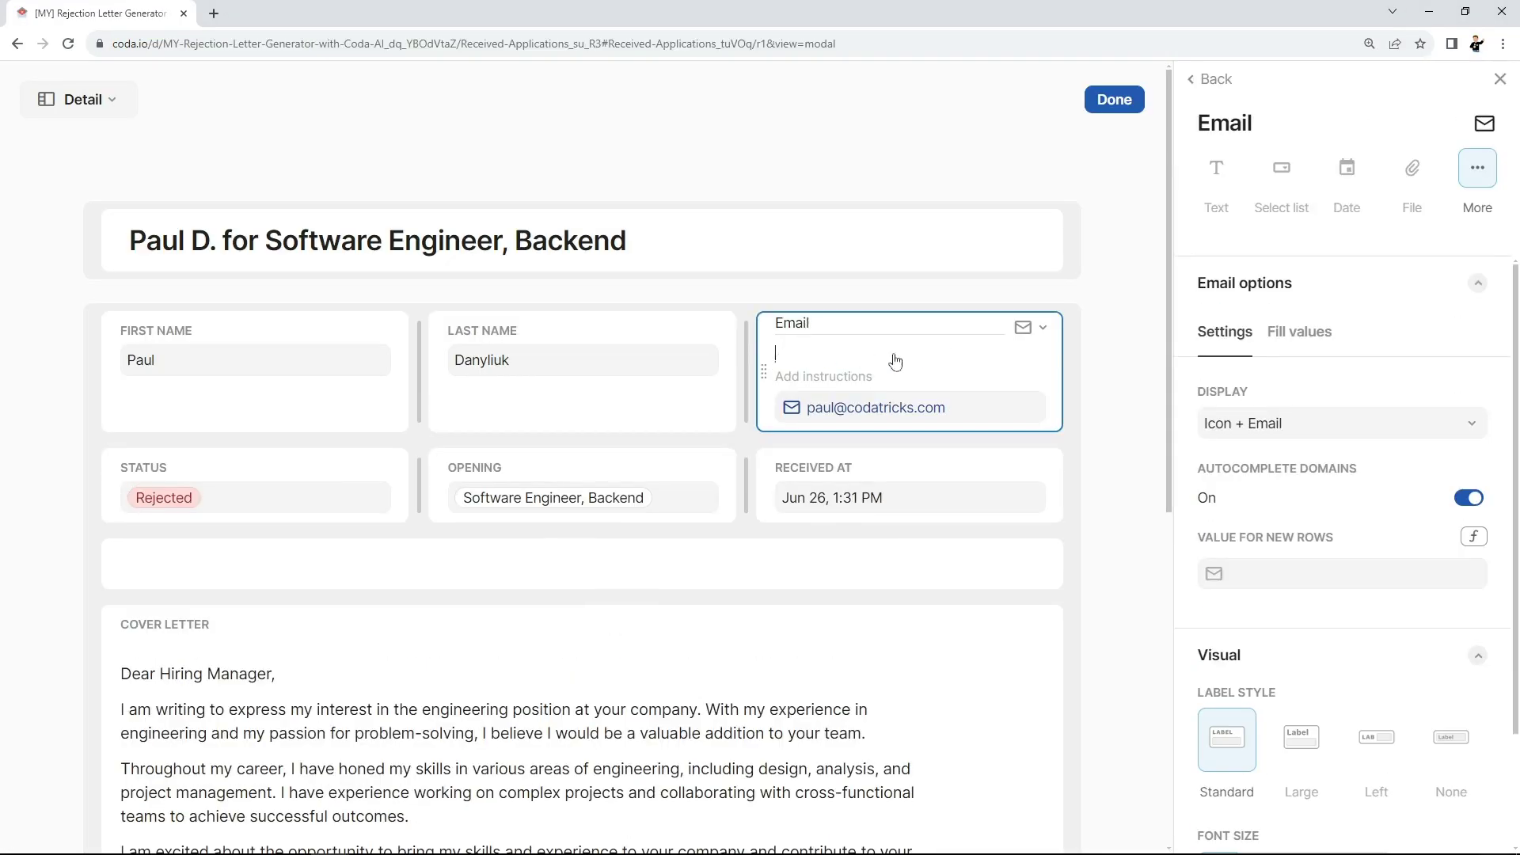
{"action": "key", "text": "Escape"}
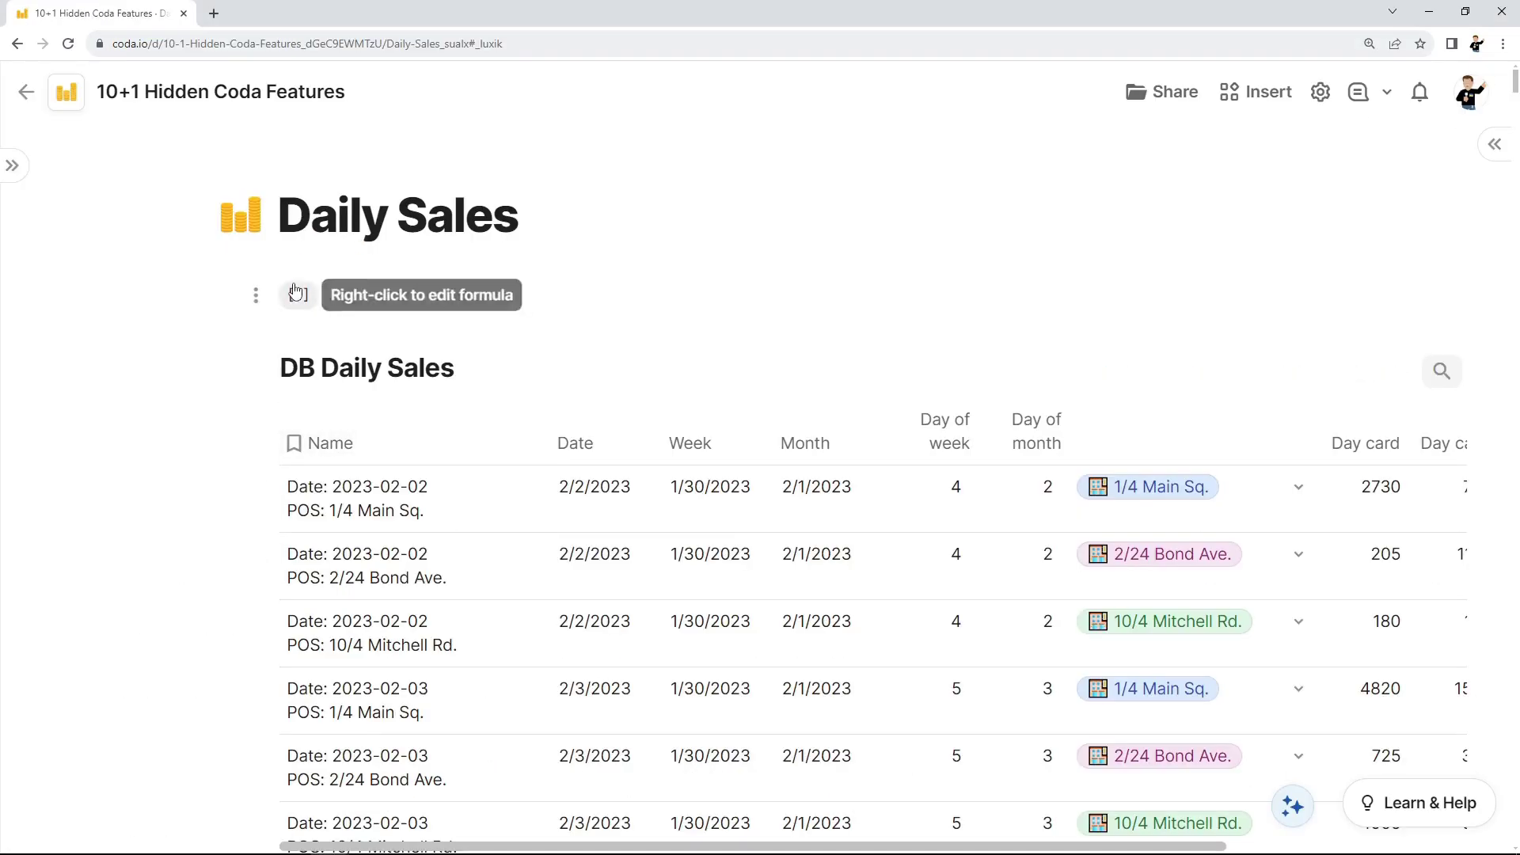
Step: Append .IfBlank("") to the [ ] formula so it displays nothing
{"action": "right_click", "coordinate": [298, 294]}
{"action": "type", "text": ".IfBlank("}
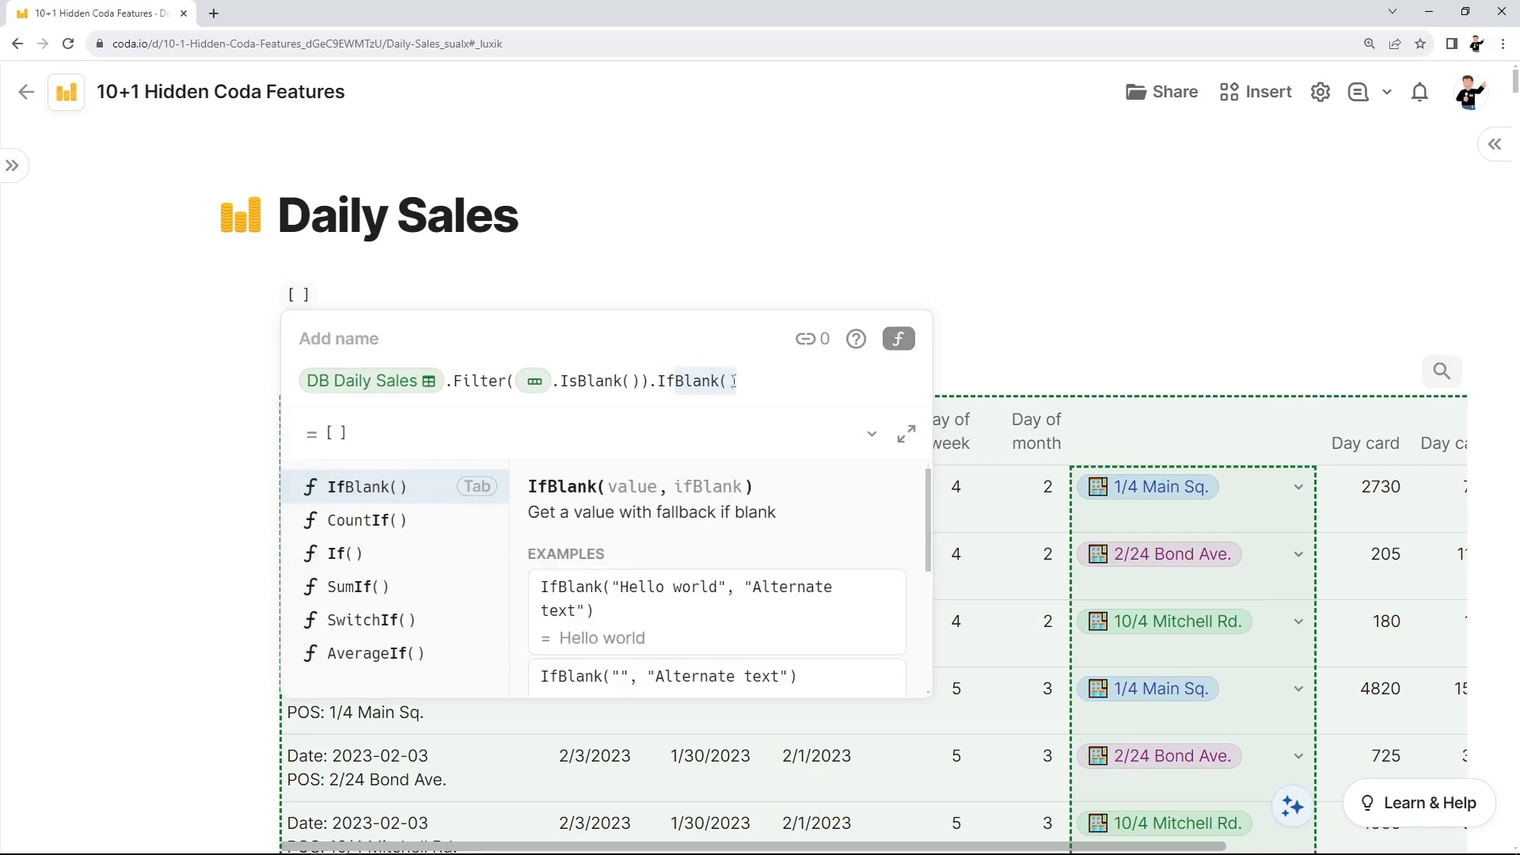
{"action": "key", "text": "Tab"}
{"action": "type", "text": "\""}
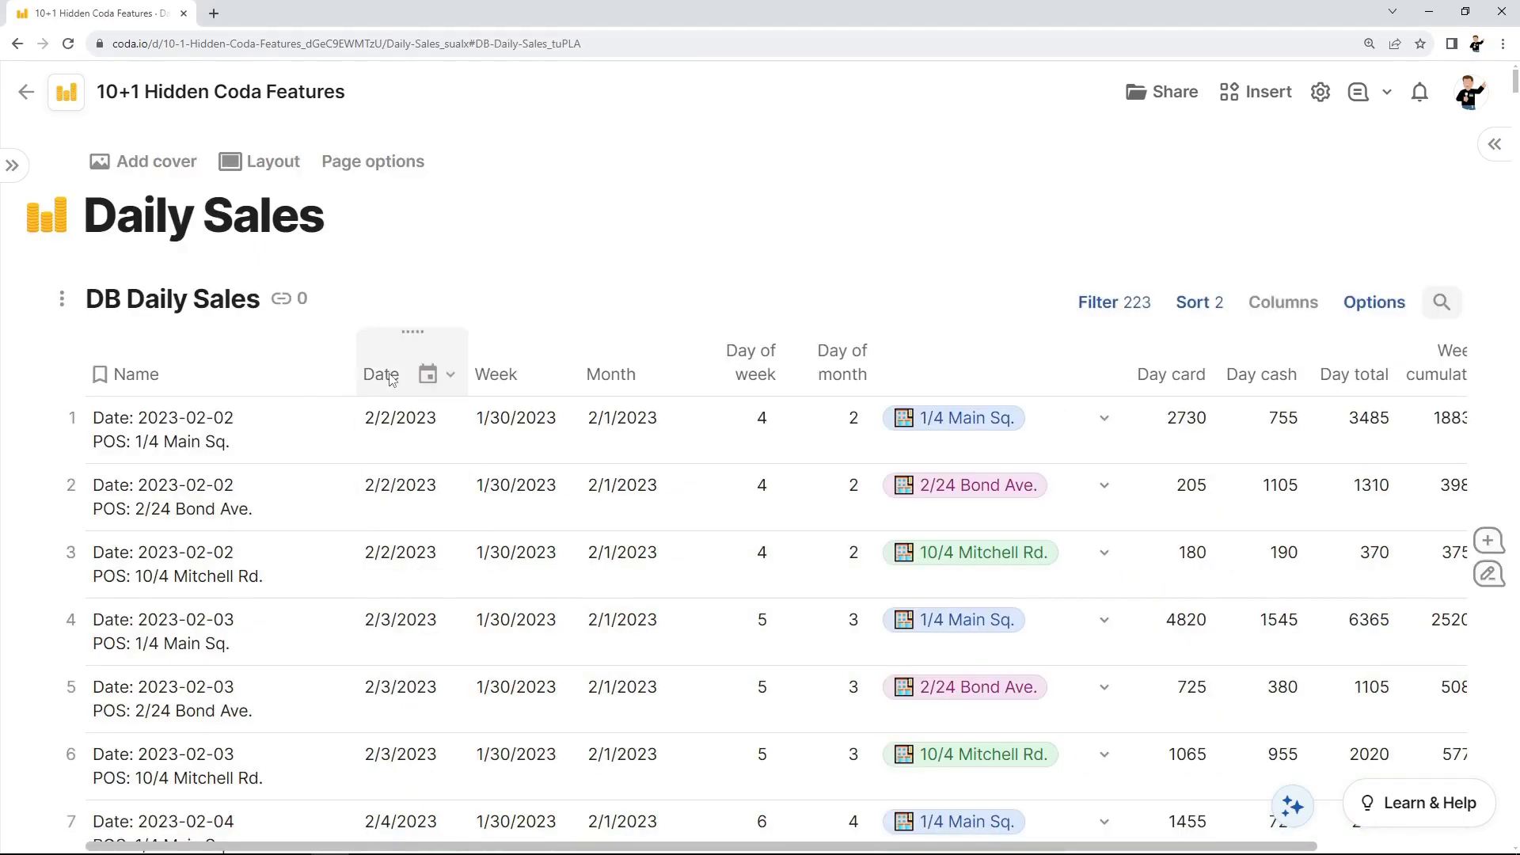
Step: Paste the blank character as the Date and Week column names
{"action": "left_click", "coordinate": [392, 378]}
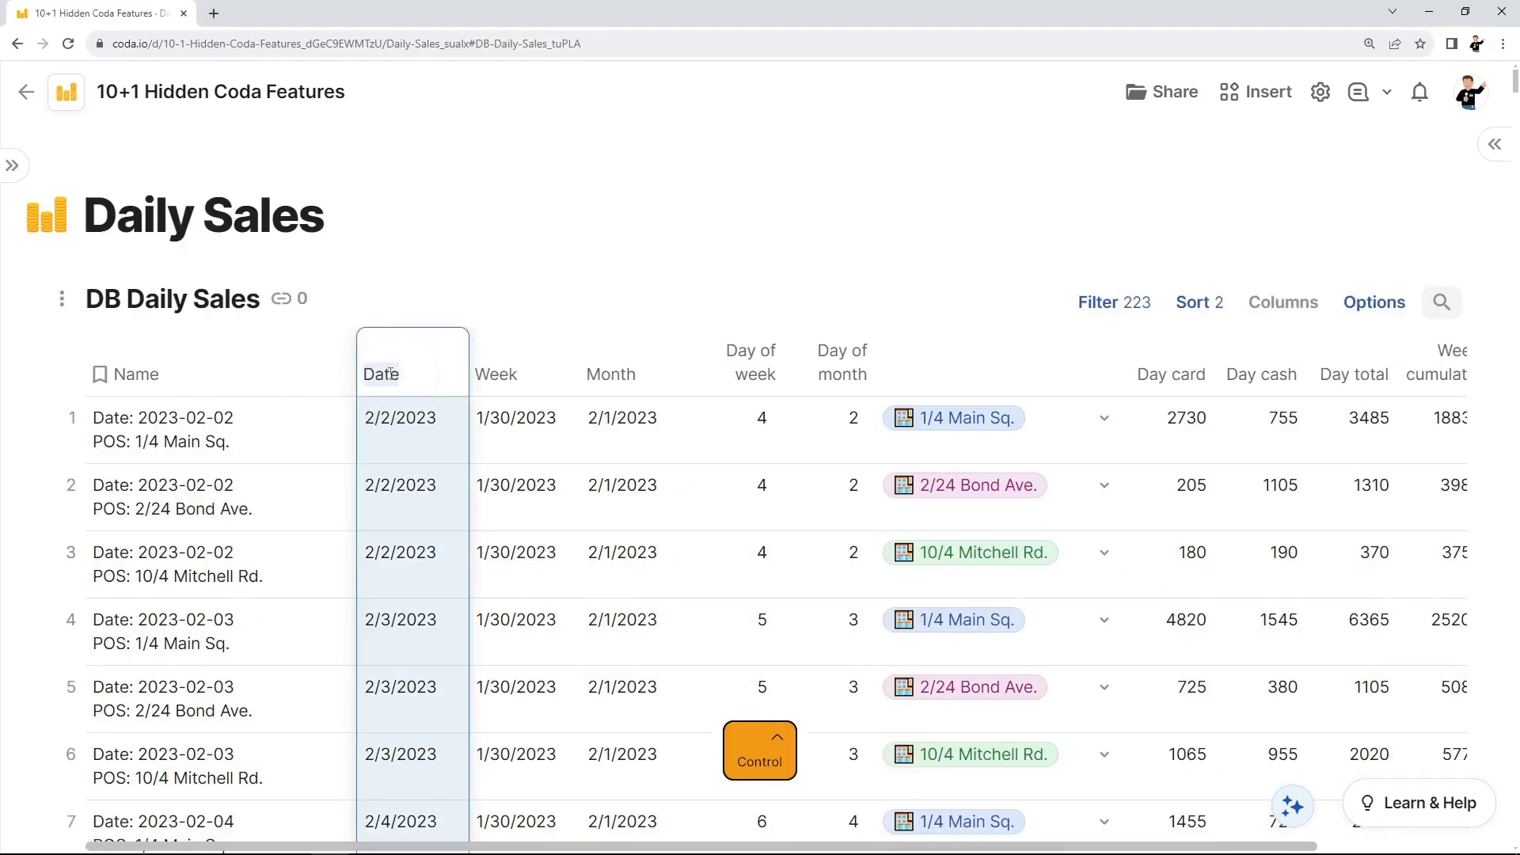
{"action": "type", "text": "2"}
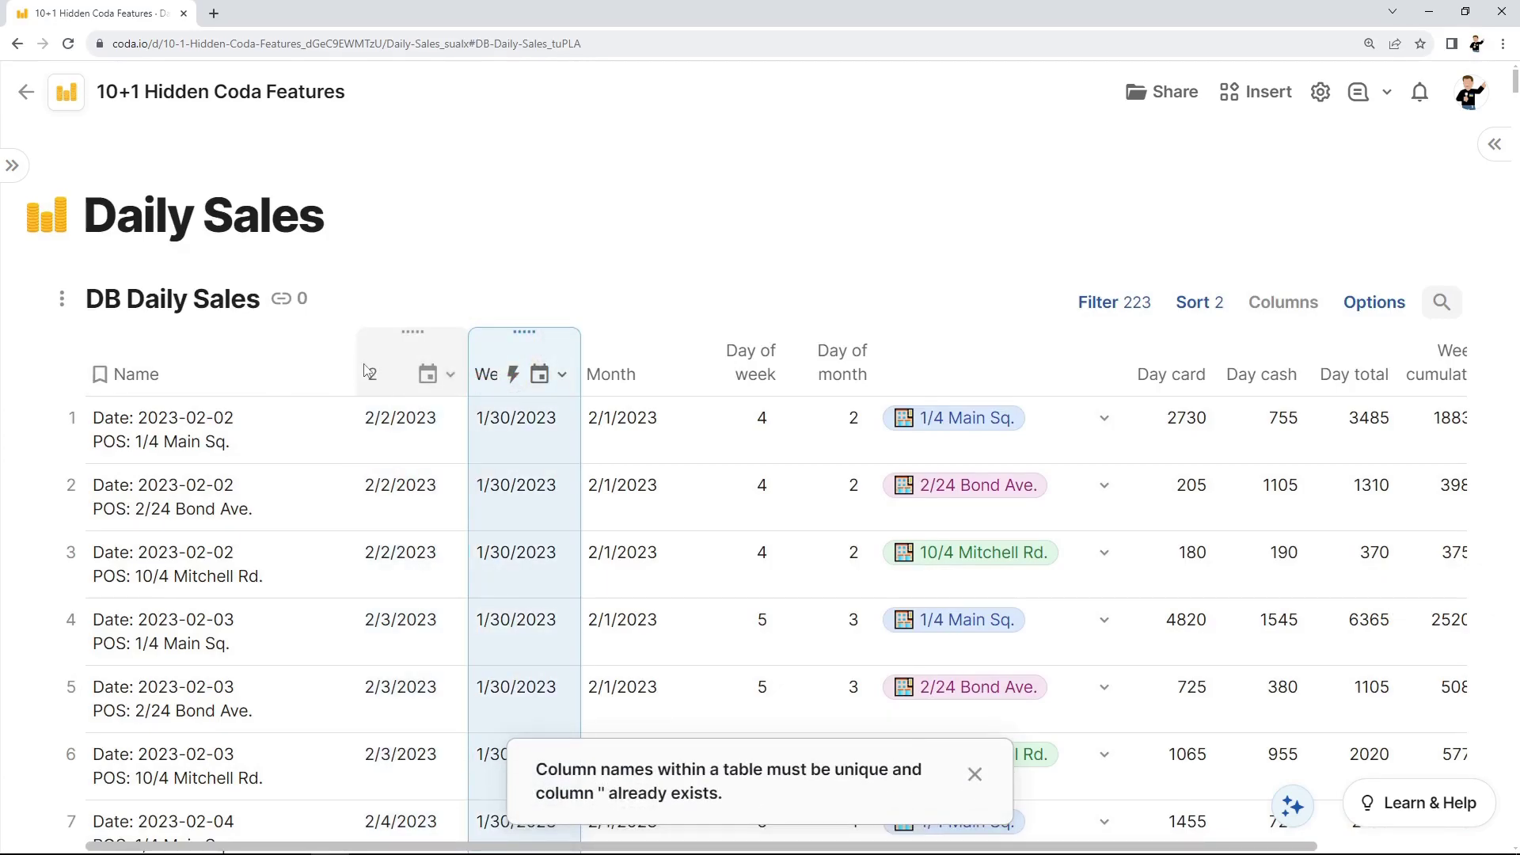
{"action": "left_click", "coordinate": [380, 378]}
{"action": "key", "text": "ctrl+v"}
{"action": "double_click", "coordinate": [494, 373]}
{"action": "key", "text": "ctrl+v"}
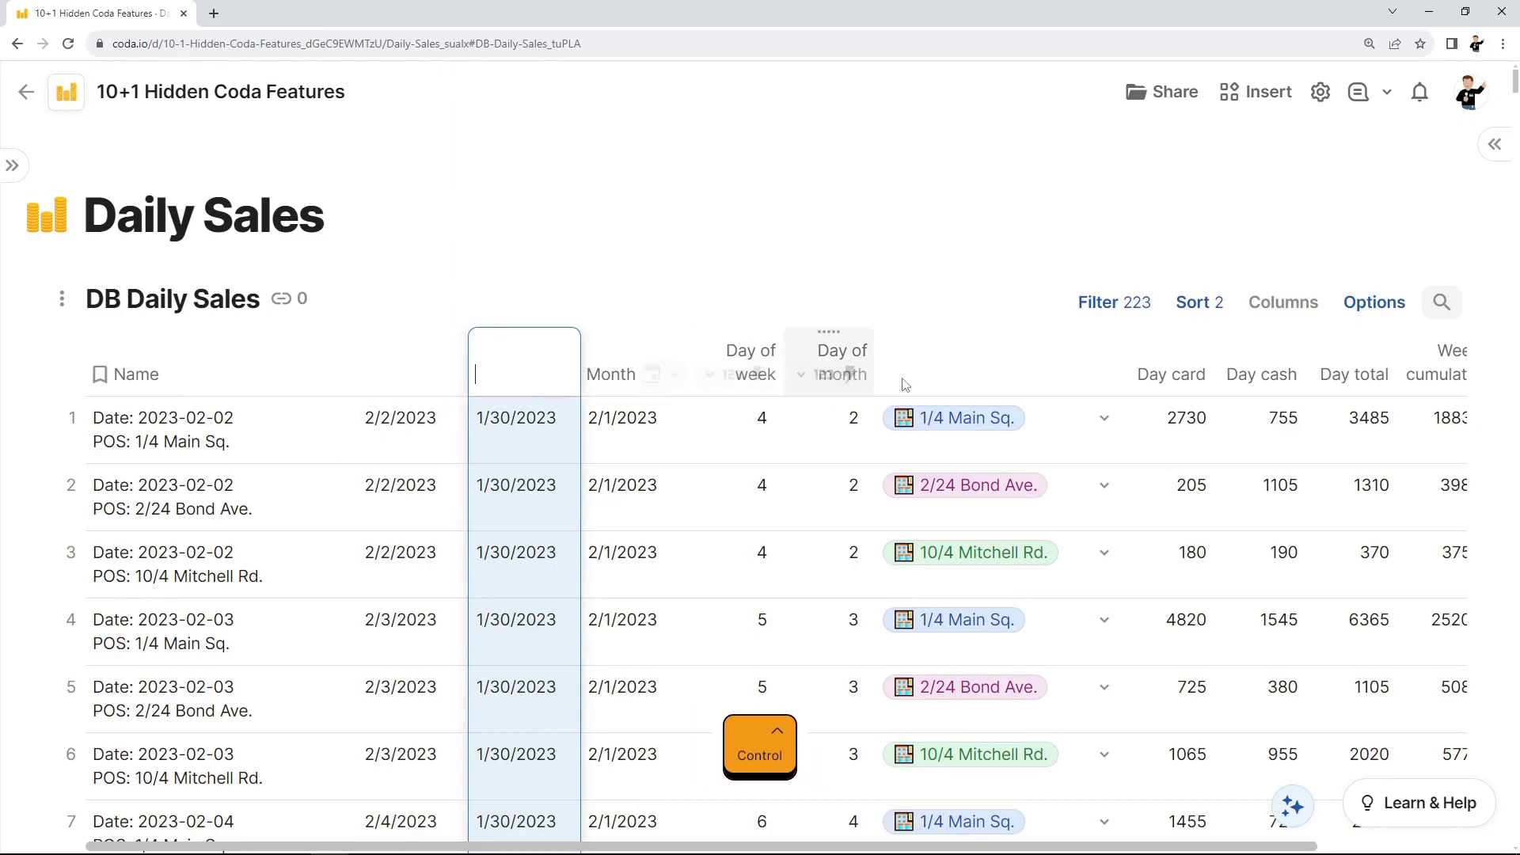
{"action": "left_click", "coordinate": [993, 355]}
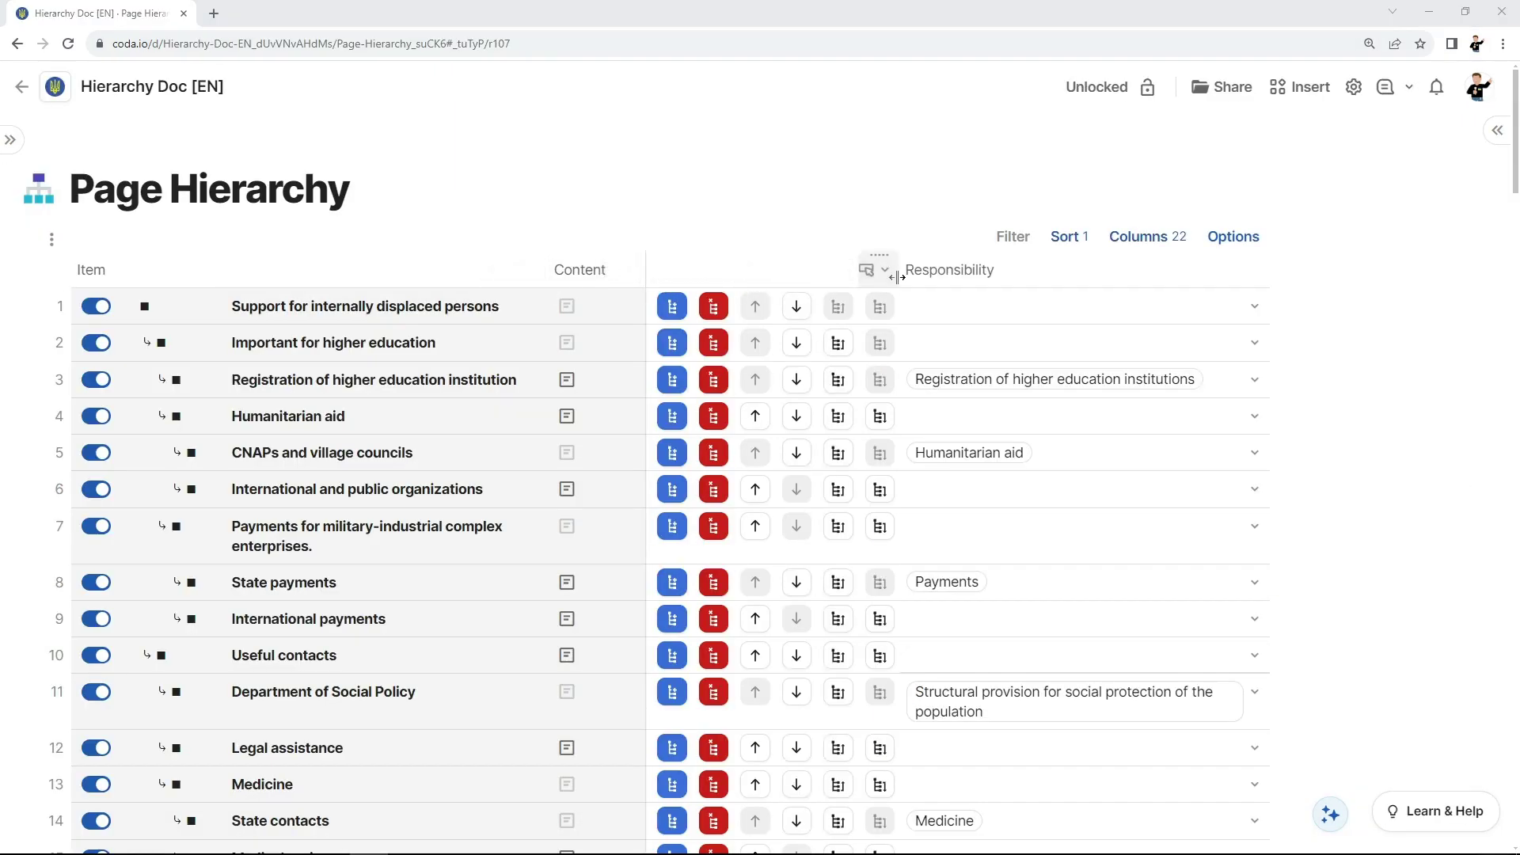
{"action": "left_click", "coordinate": [1148, 237]}
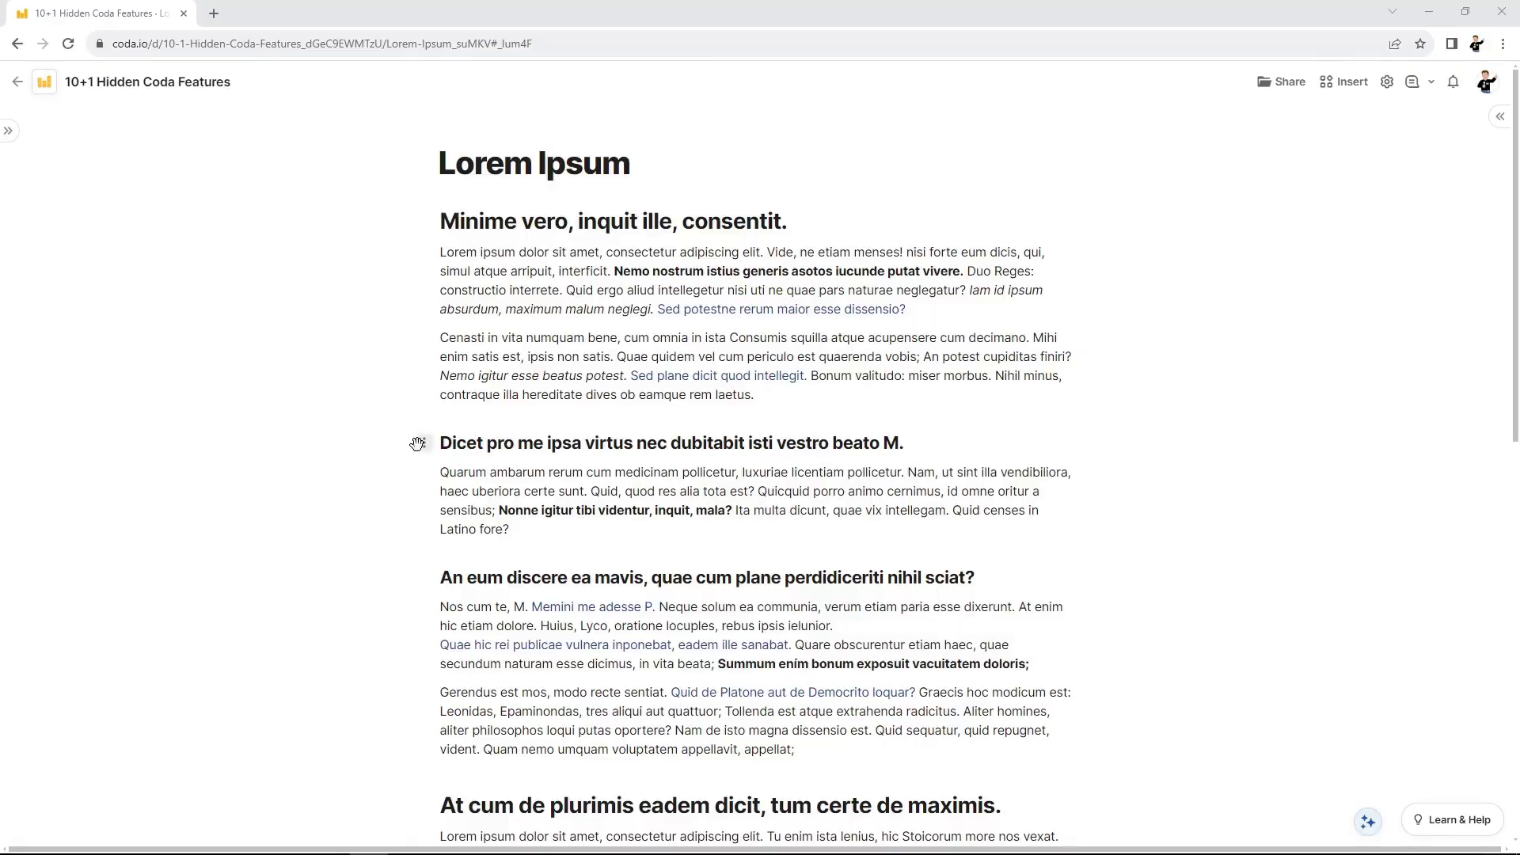
Step: Apply Collapse content to the headings and test folding the second and third sections
{"action": "left_click", "coordinate": [417, 443]}
{"action": "left_click", "coordinate": [380, 445]}
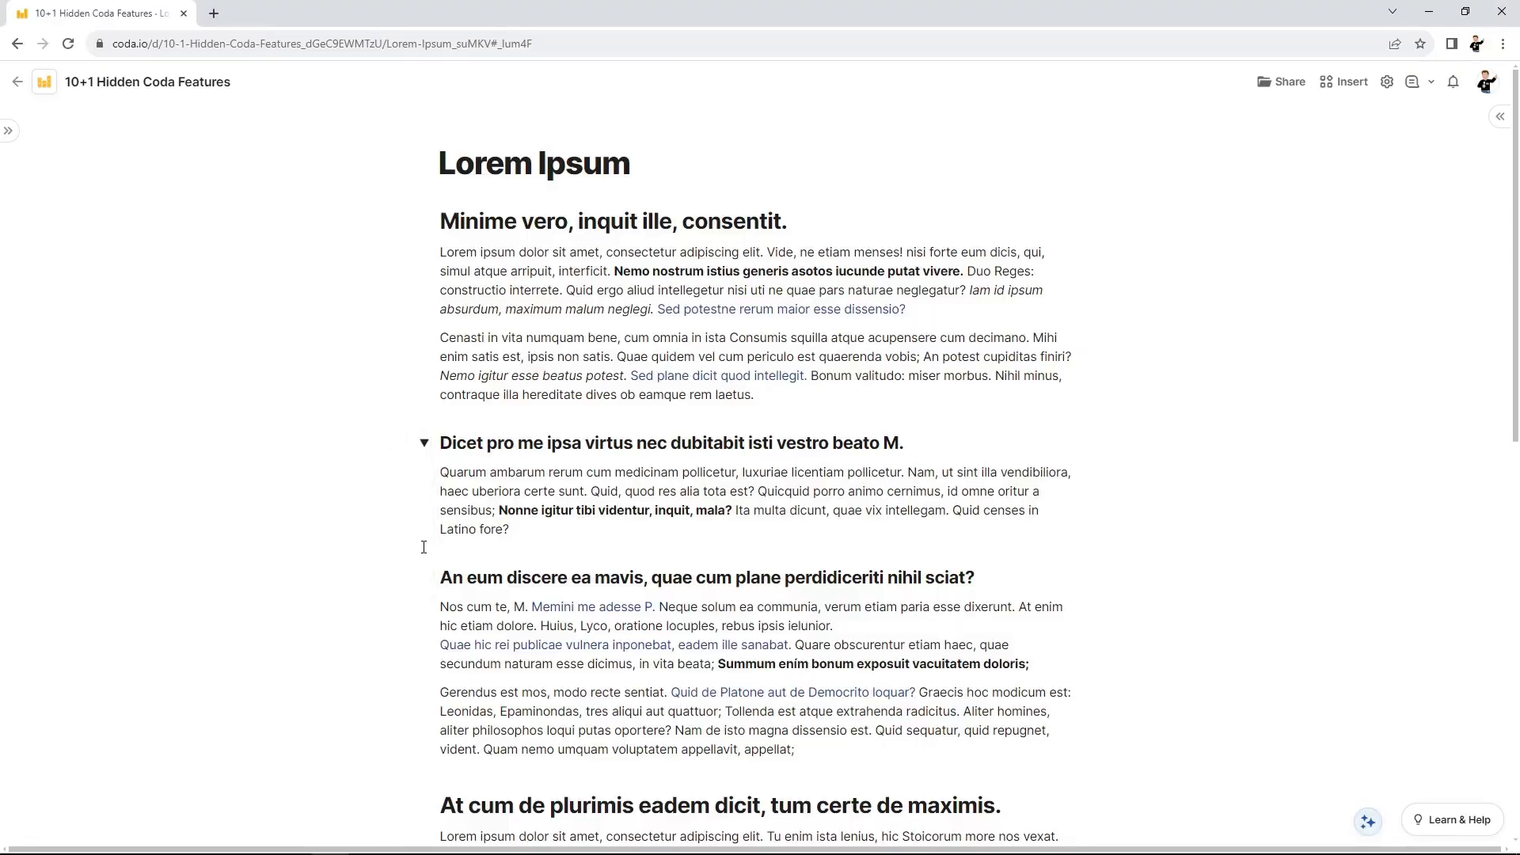
{"action": "left_click", "coordinate": [425, 580]}
{"action": "left_click", "coordinate": [425, 582]}
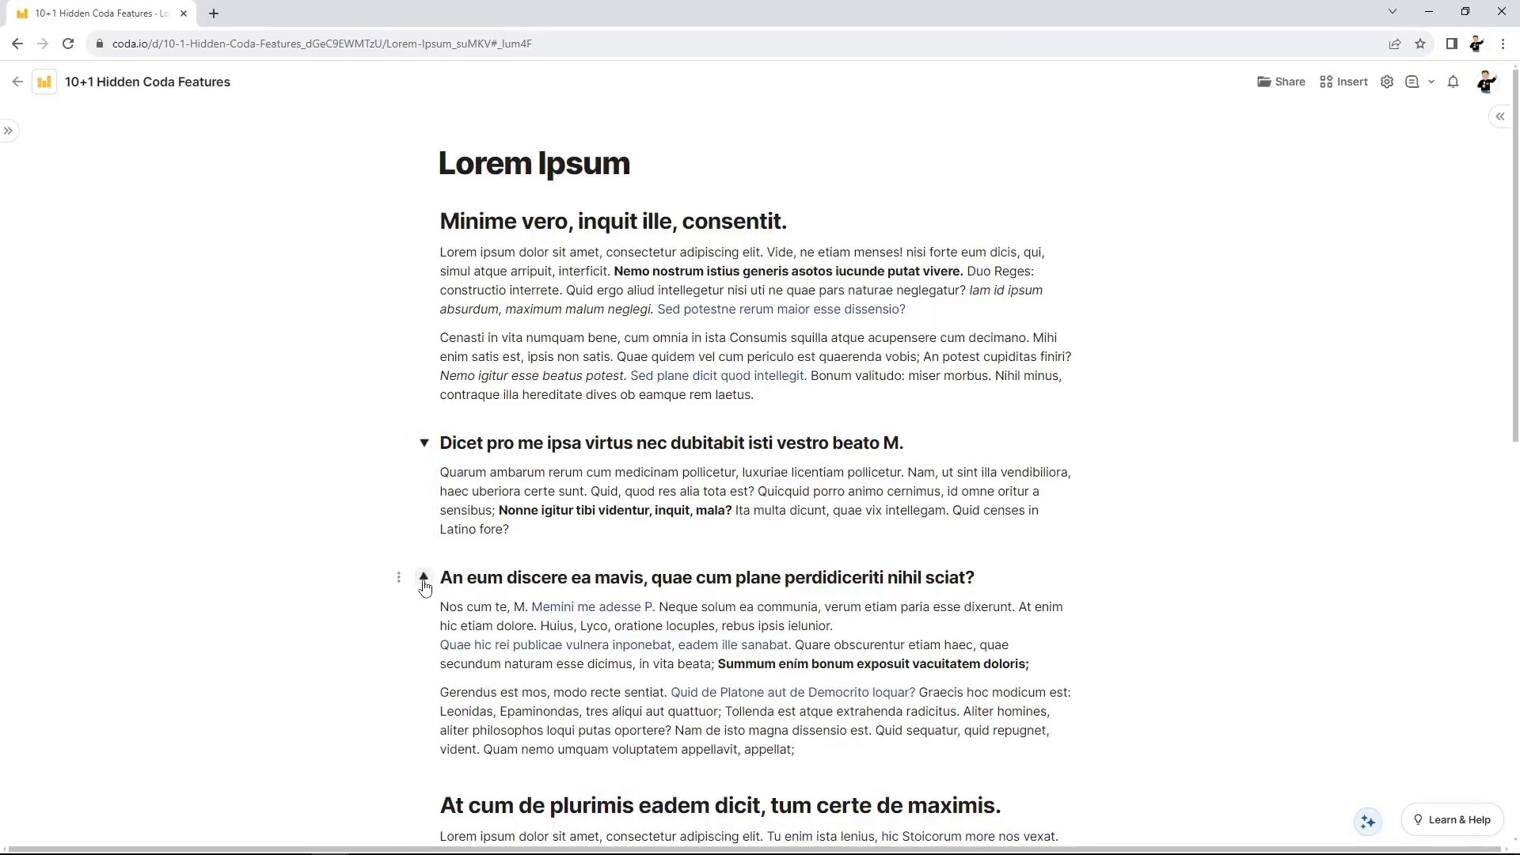
{"action": "left_click", "coordinate": [425, 443]}
{"action": "left_click", "coordinate": [425, 473]}
{"action": "left_click", "coordinate": [425, 473]}
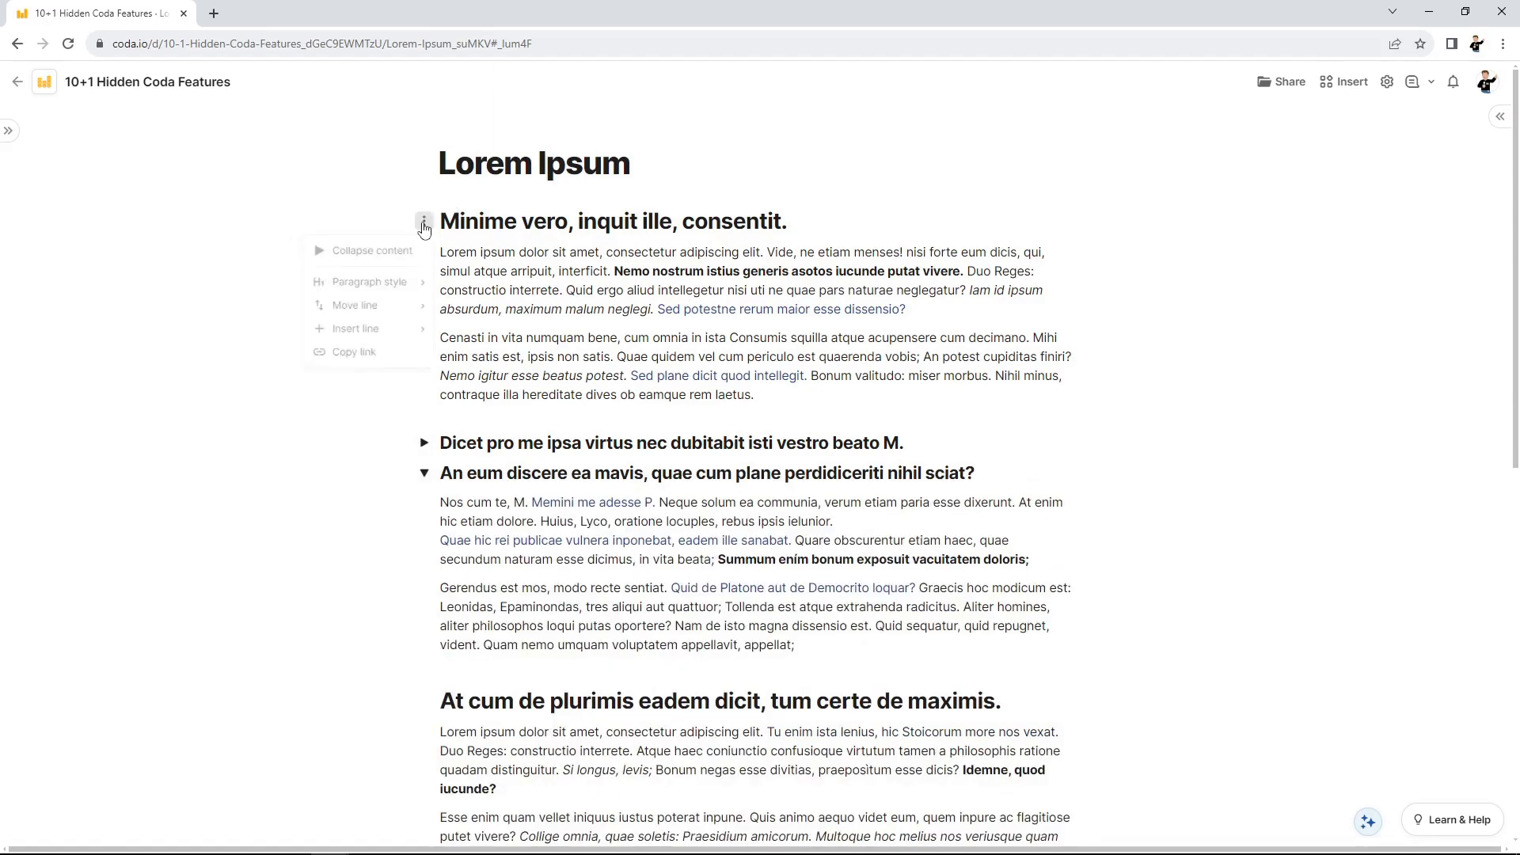
Step: Make the first heading collapsible and toggle the Instructions section closed and open
{"action": "left_click", "coordinate": [396, 255]}
{"action": "left_click", "coordinate": [424, 224]}
{"action": "left_click", "coordinate": [425, 226]}
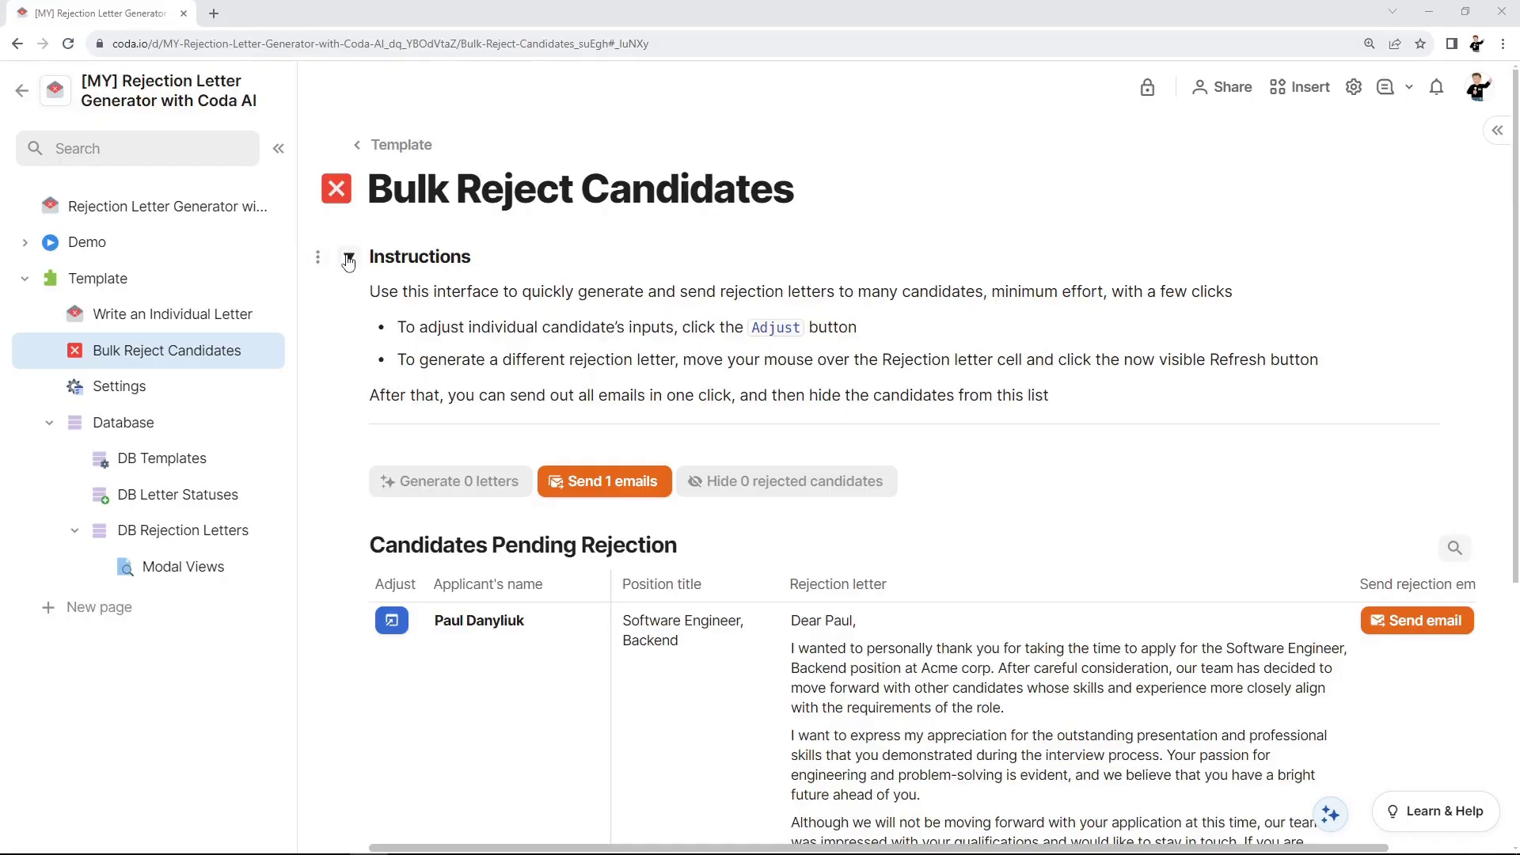
{"action": "left_click", "coordinate": [349, 257]}
{"action": "left_click", "coordinate": [348, 257]}
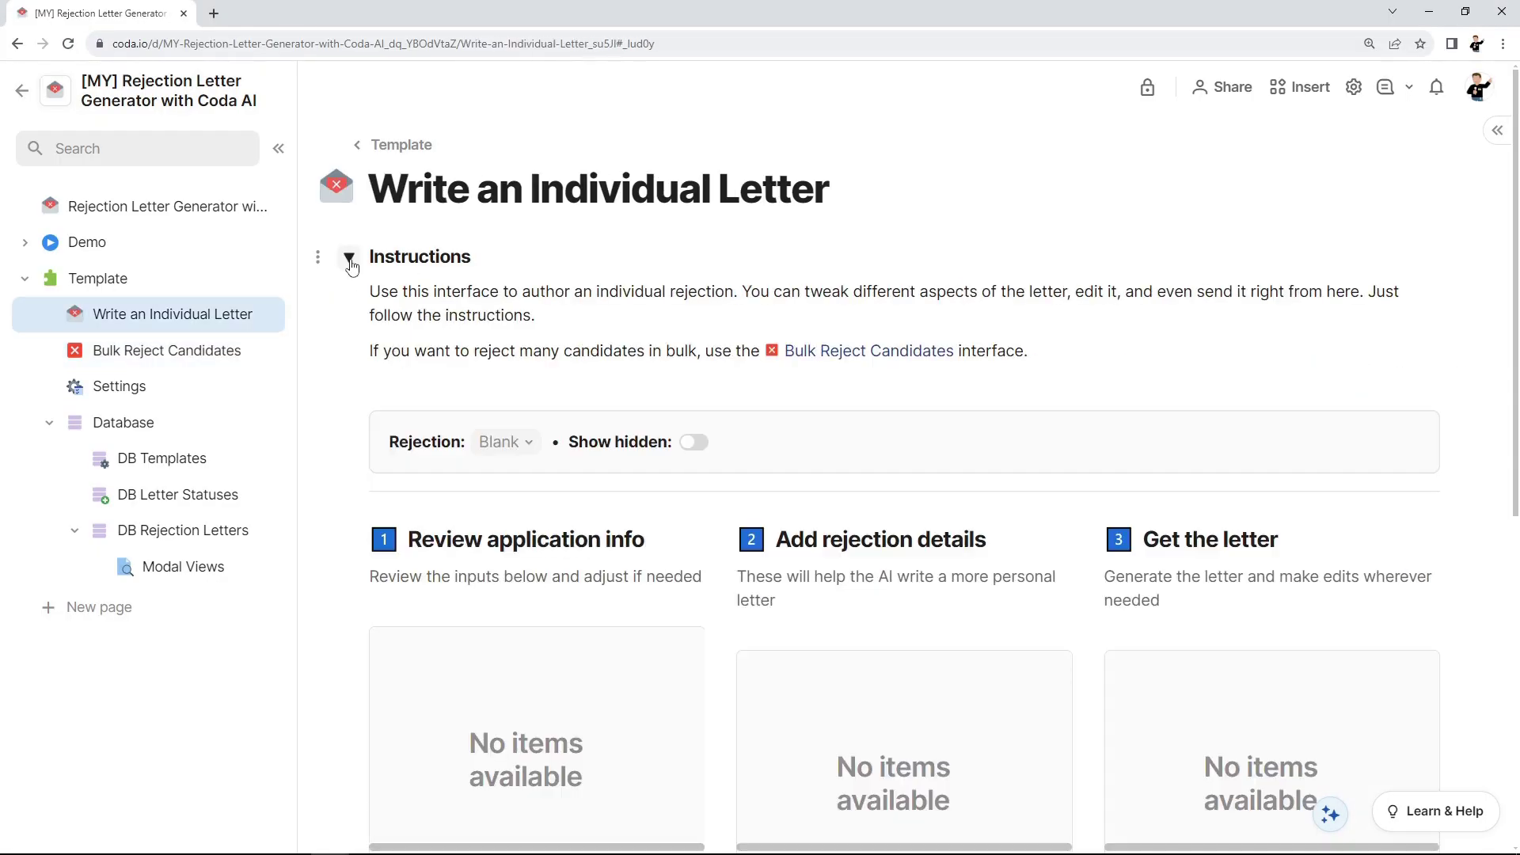
{"action": "left_click", "coordinate": [348, 257]}
{"action": "left_click", "coordinate": [348, 257]}
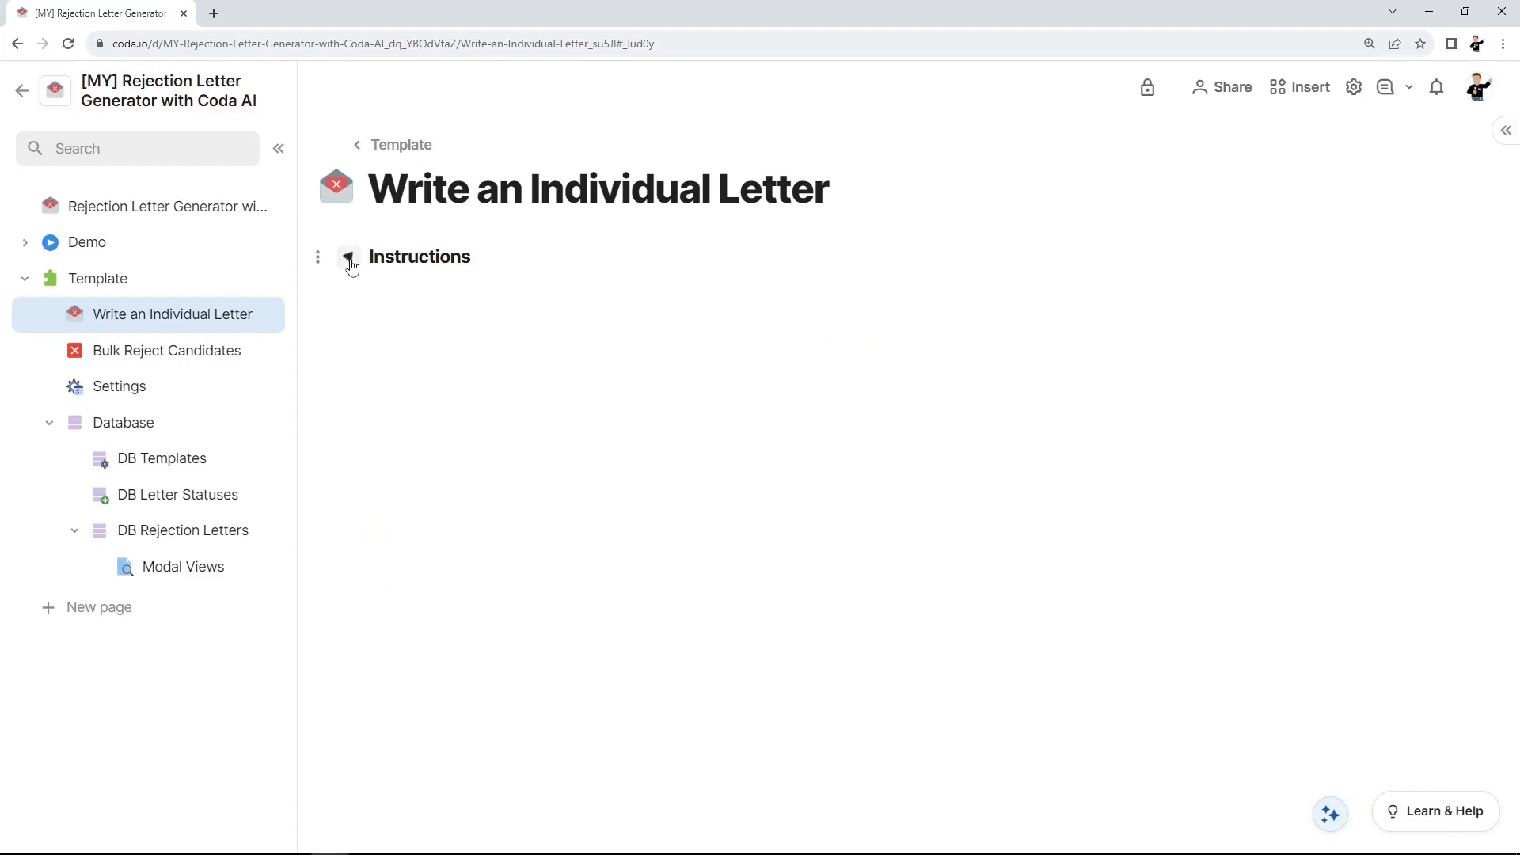
{"action": "left_click", "coordinate": [348, 257]}
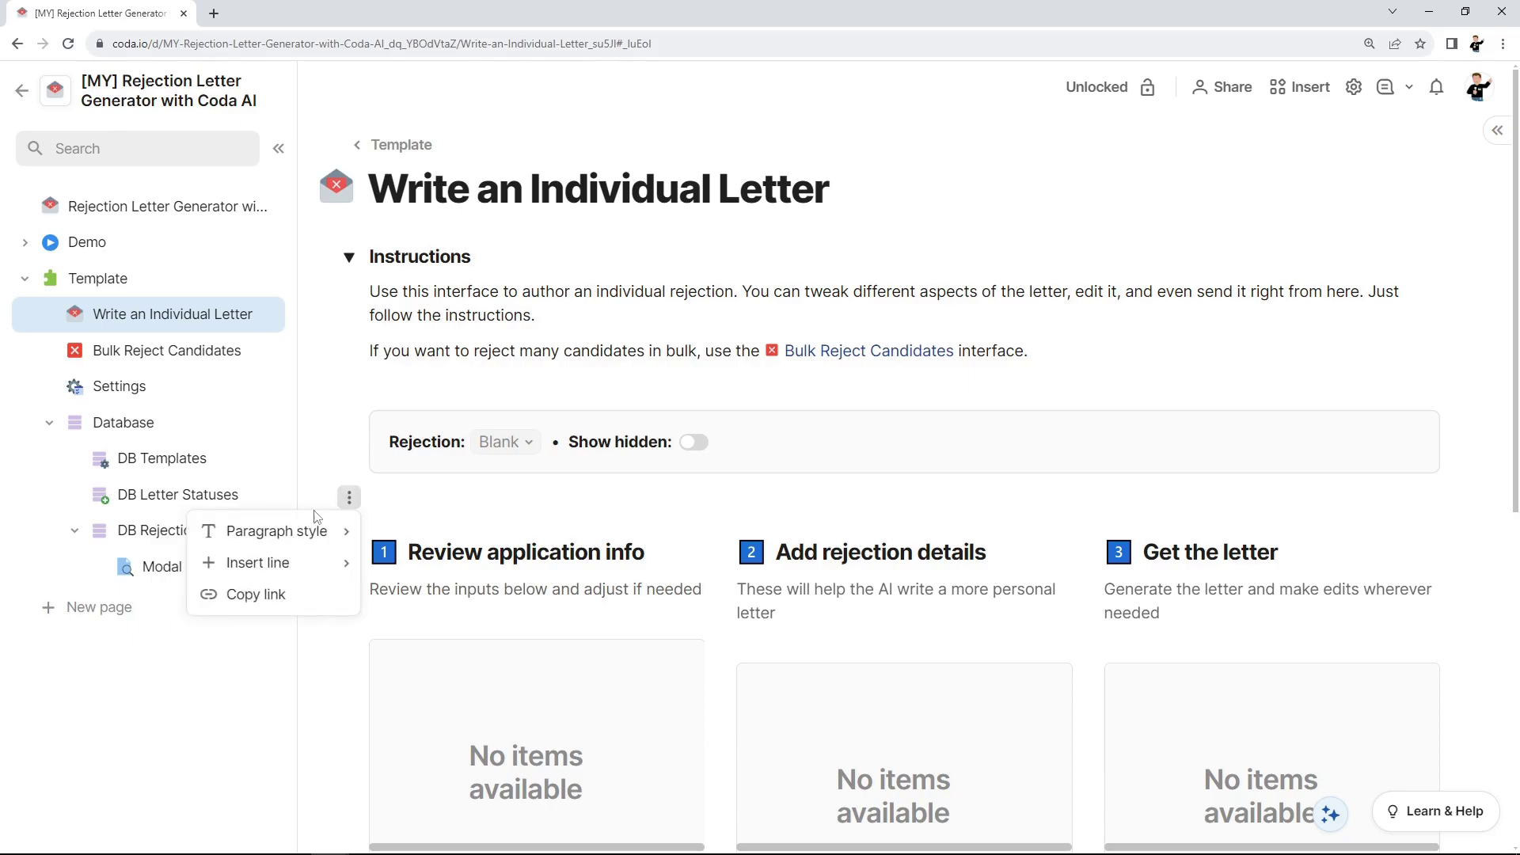
Step: Restyle the empty line above the steps as H1, then back to Text
{"action": "mouse_move", "coordinate": [296, 536]}
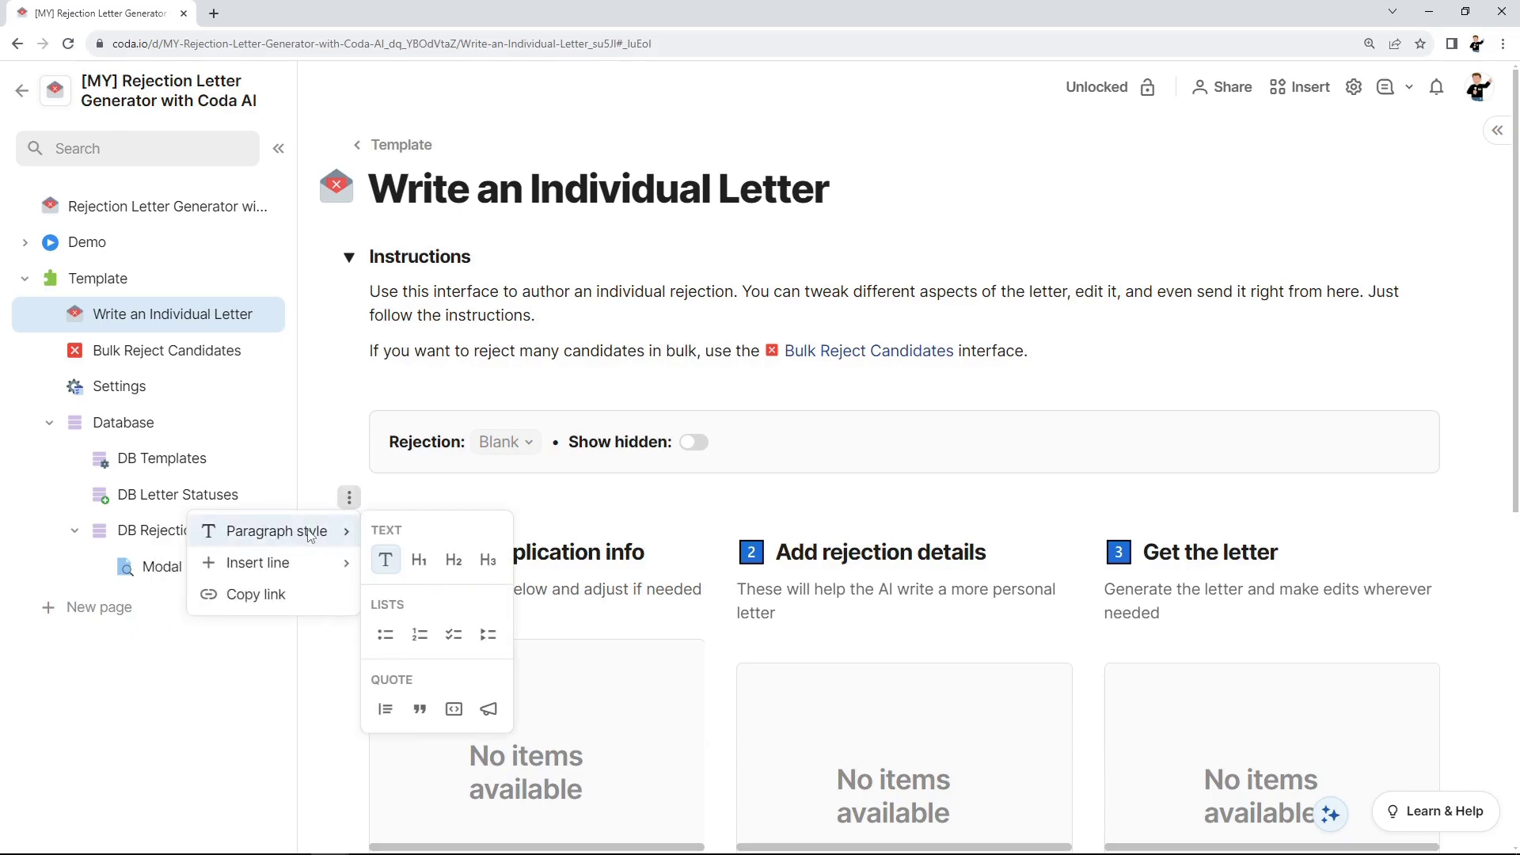
{"action": "left_click", "coordinate": [417, 562]}
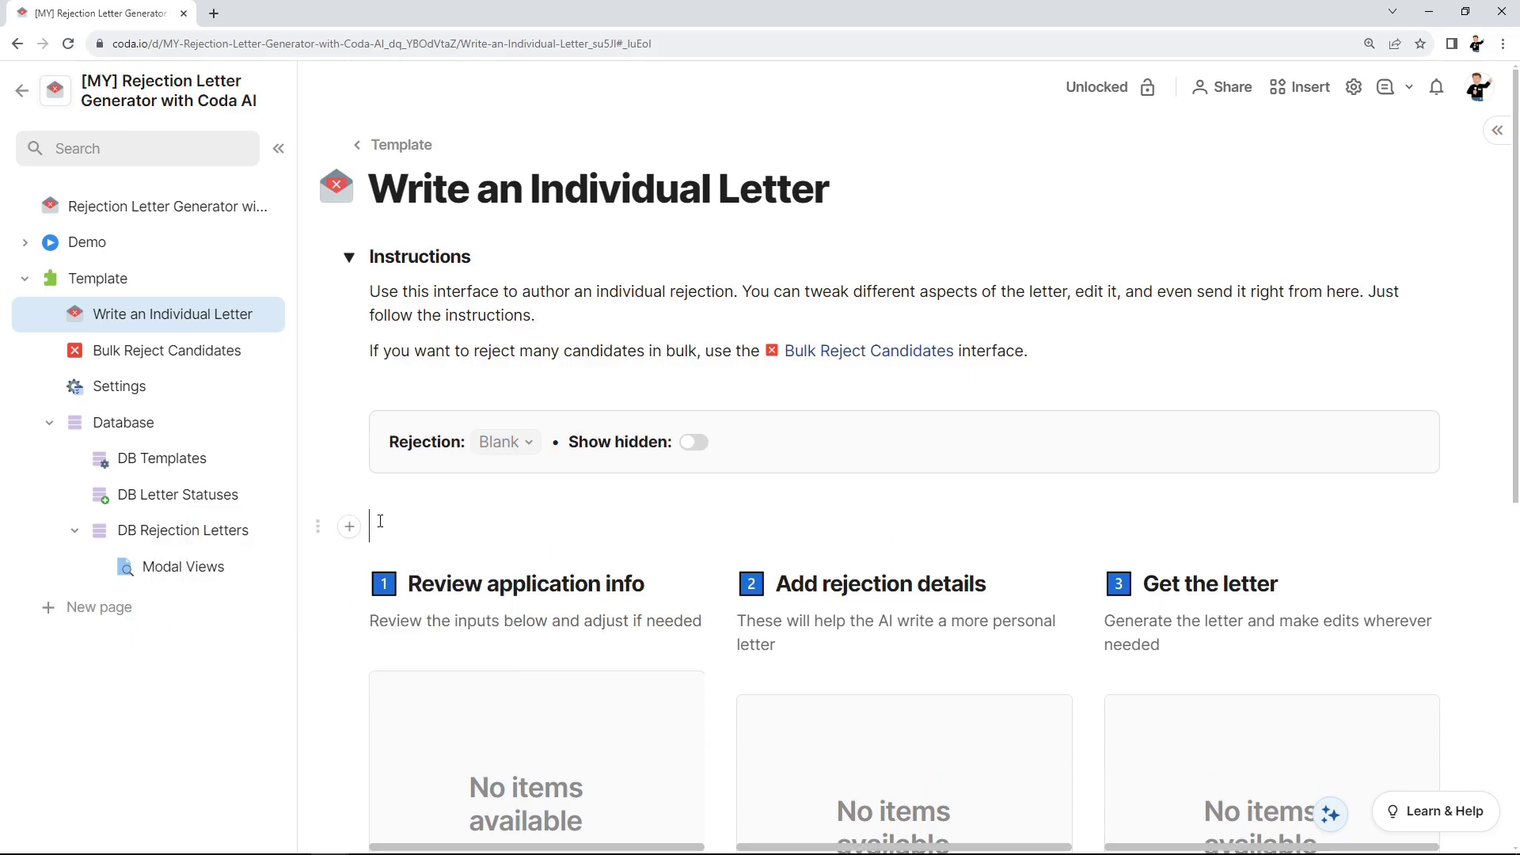
{"action": "left_click", "coordinate": [320, 531]}
{"action": "mouse_move", "coordinate": [272, 605]}
{"action": "left_click", "coordinate": [450, 633]}
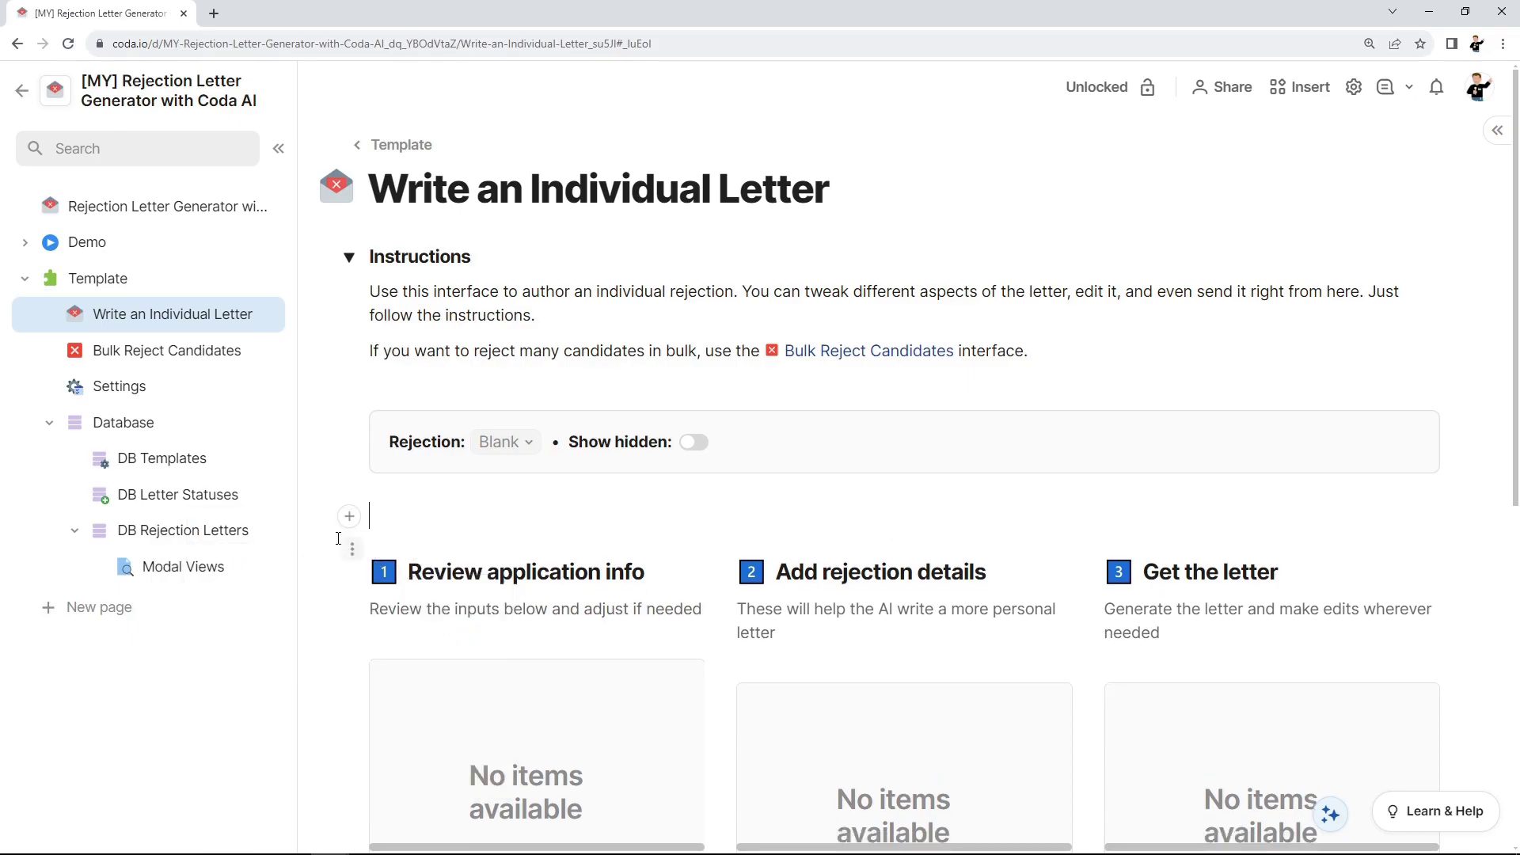
{"action": "left_click", "coordinate": [317, 519]}
{"action": "left_click", "coordinate": [480, 621]}
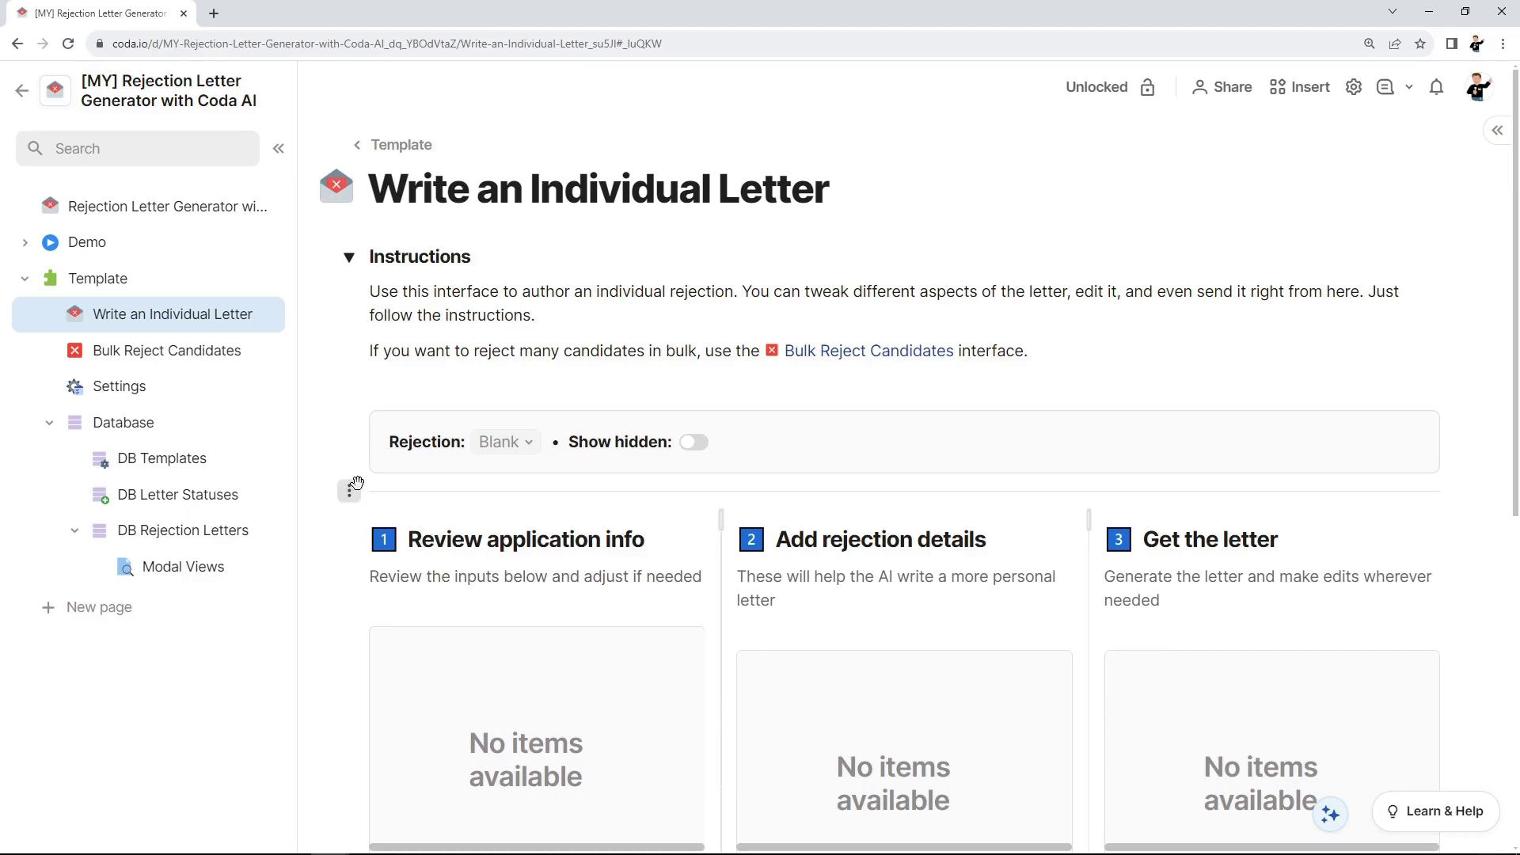
Step: Inspect the Paragraph style options of the divider and step heading without changing them
{"action": "left_click", "coordinate": [351, 489]}
{"action": "mouse_move", "coordinate": [349, 525]}
{"action": "left_click", "coordinate": [420, 554]}
{"action": "left_click", "coordinate": [350, 490]}
{"action": "left_click", "coordinate": [362, 495]}
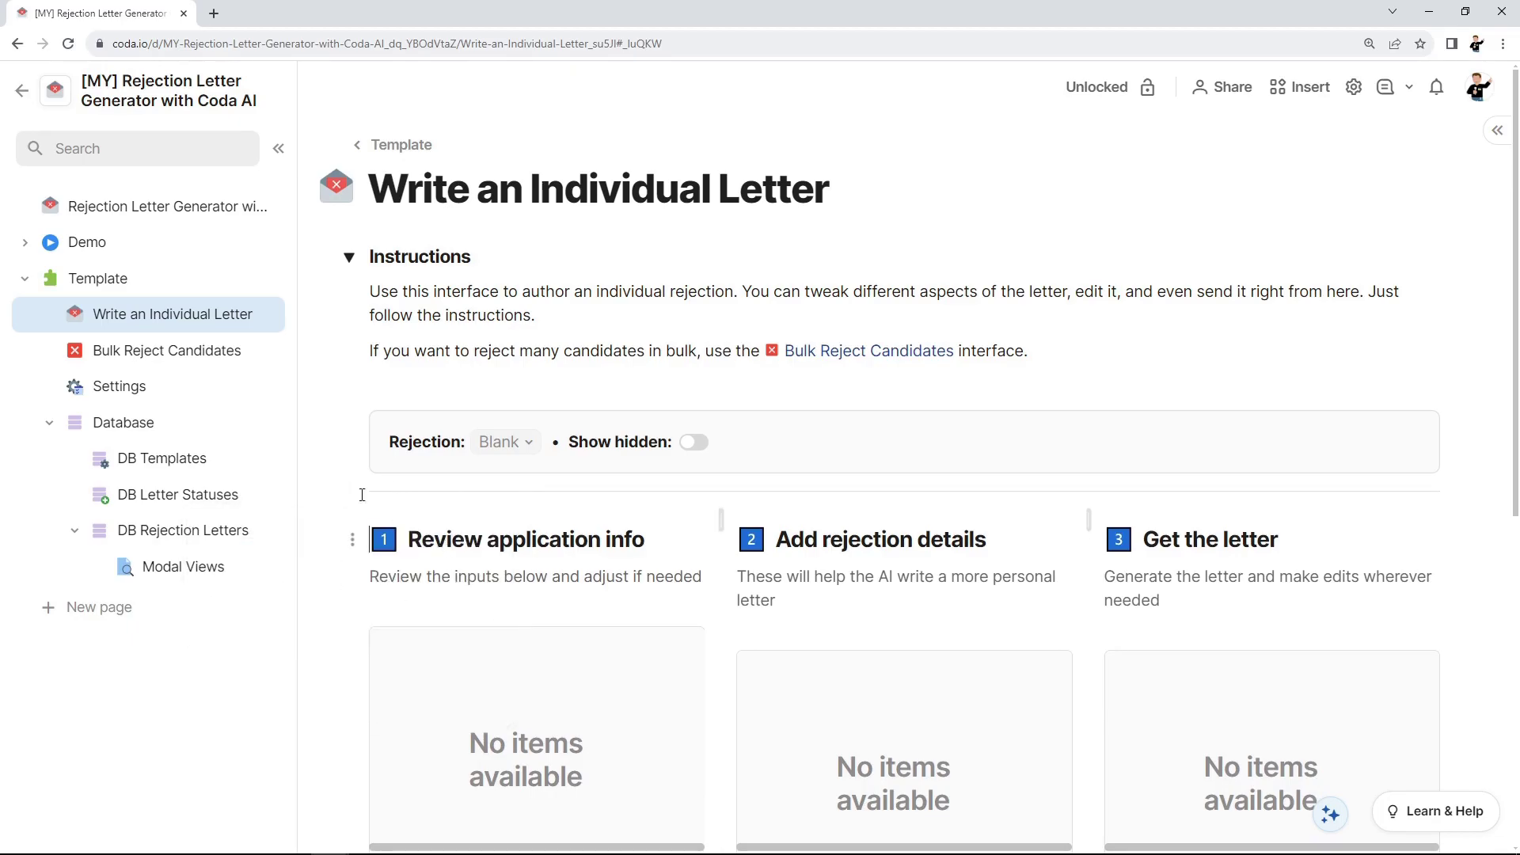
Step: Fold and unfold the Instructions section, including on the Bulk Reject Candidates page
{"action": "left_click", "coordinate": [347, 257]}
{"action": "left_click", "coordinate": [347, 258]}
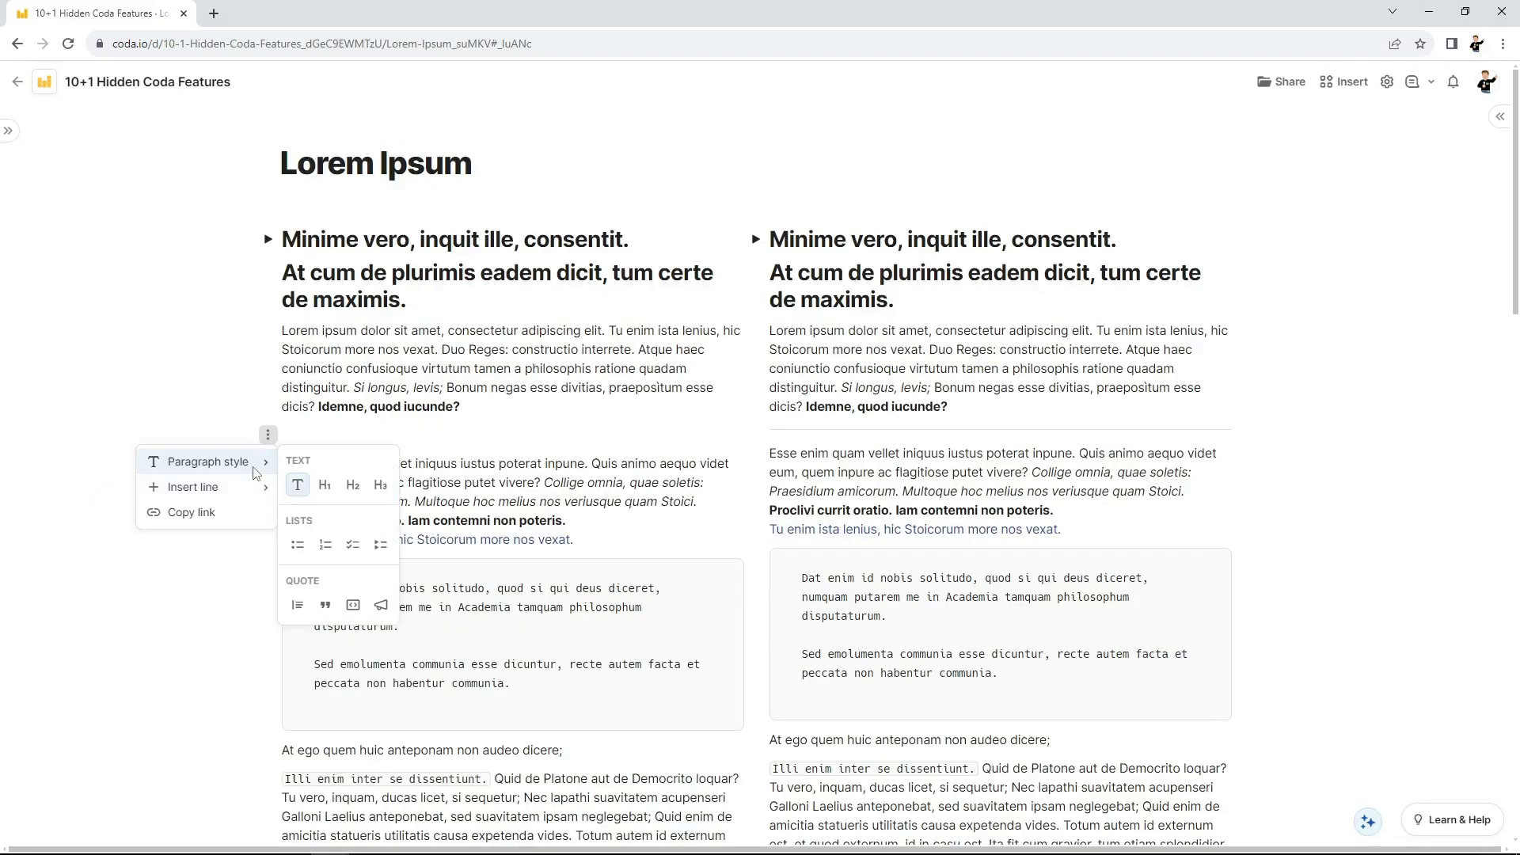
{"action": "left_click", "coordinate": [325, 485]}
{"action": "left_click", "coordinate": [762, 431]}
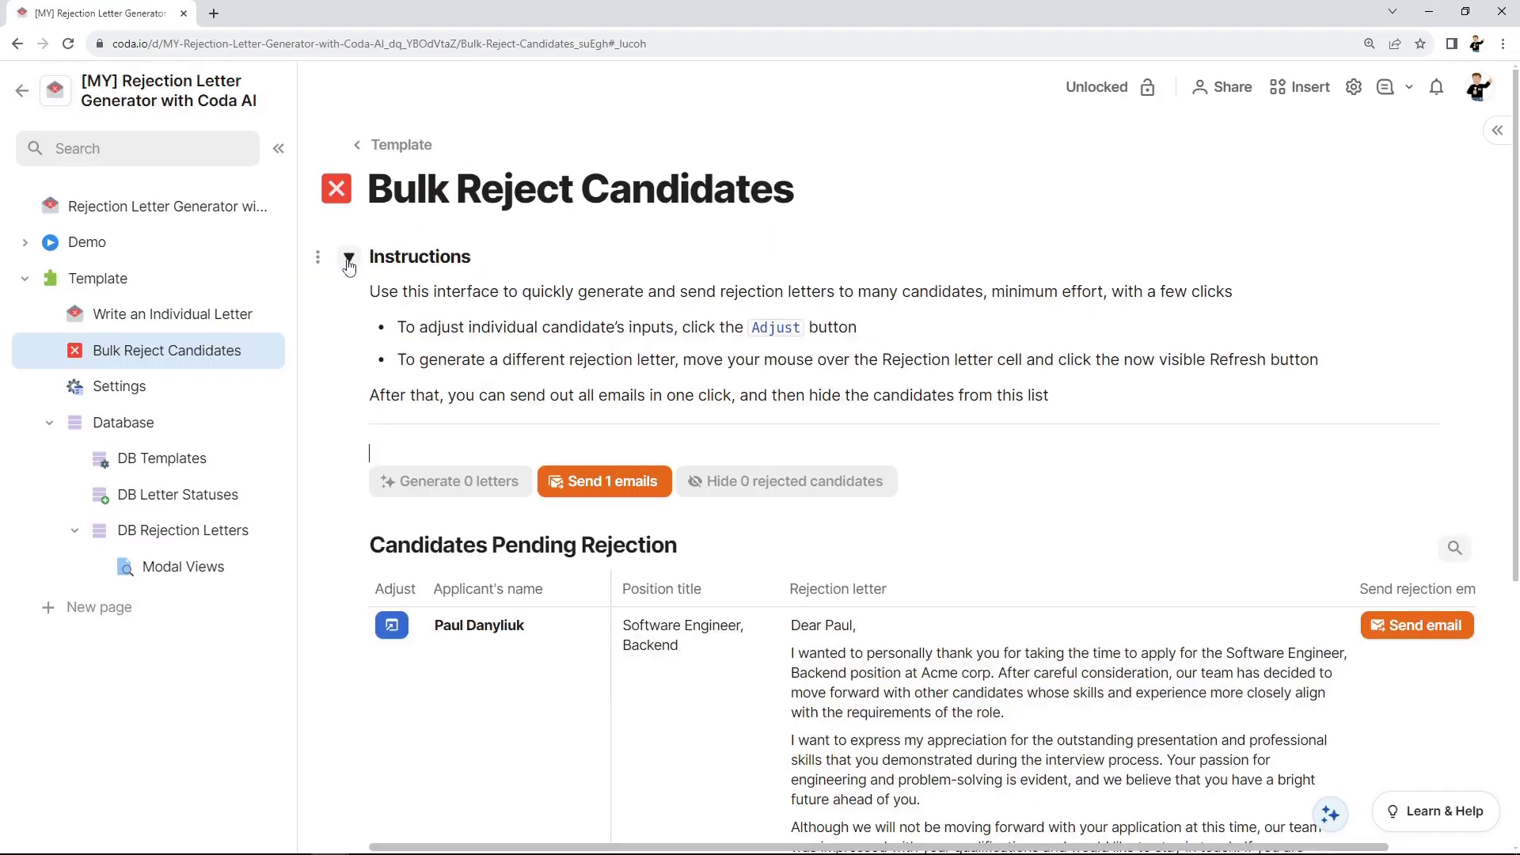
{"action": "left_click", "coordinate": [347, 258]}
{"action": "left_click", "coordinate": [348, 258]}
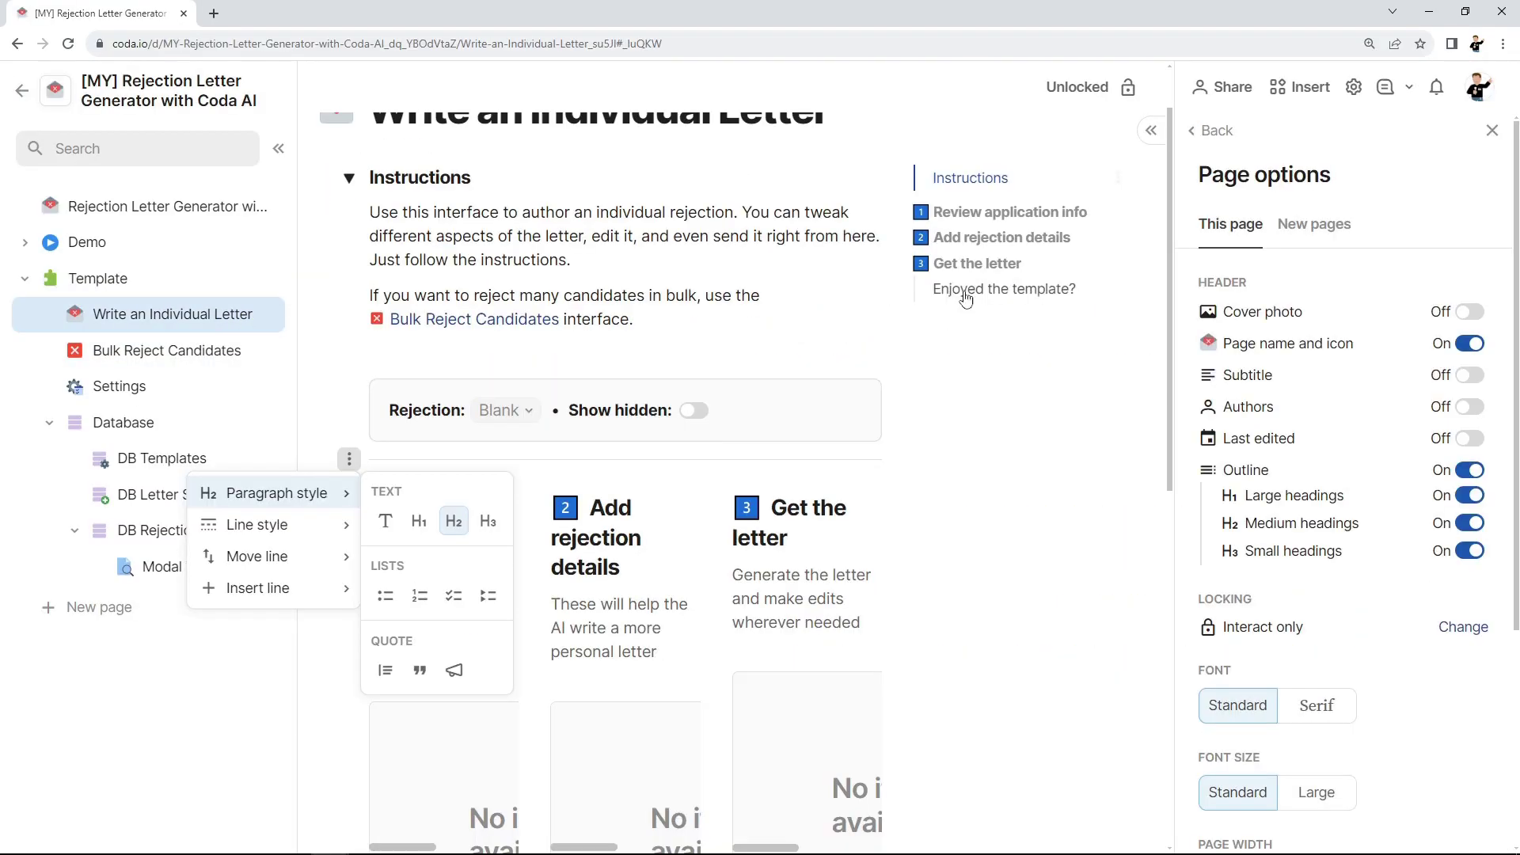
{"action": "left_click", "coordinate": [1017, 323]}
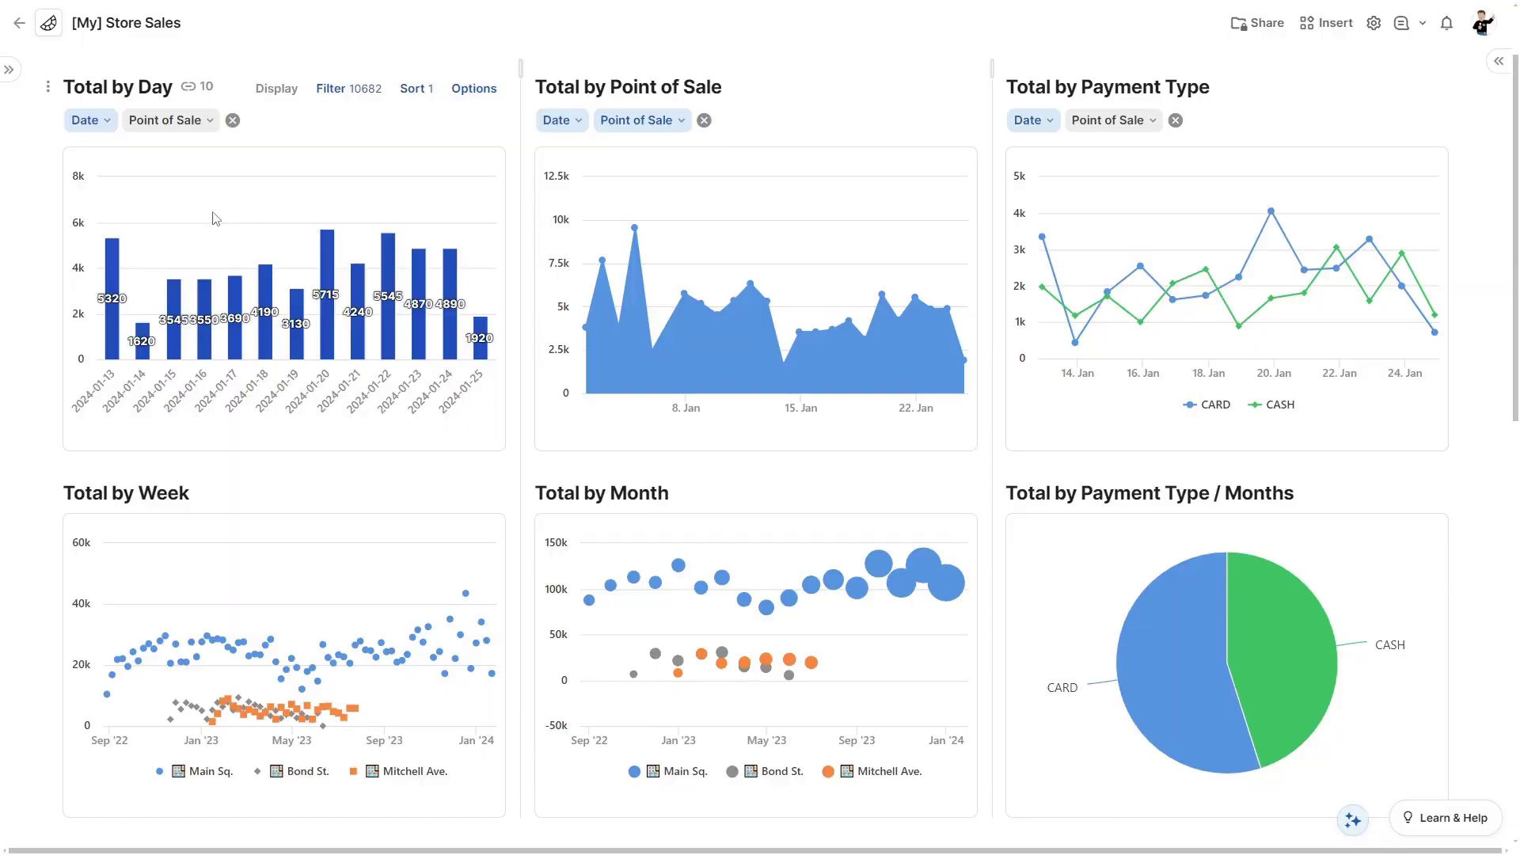
Step: Zoom into date ranges on the five Store Sales charts, then reset each to full range
{"action": "left_click_drag", "start_coordinate": [214, 218], "coordinate": [372, 238]}
{"action": "left_click_drag", "start_coordinate": [669, 261], "coordinate": [757, 269]}
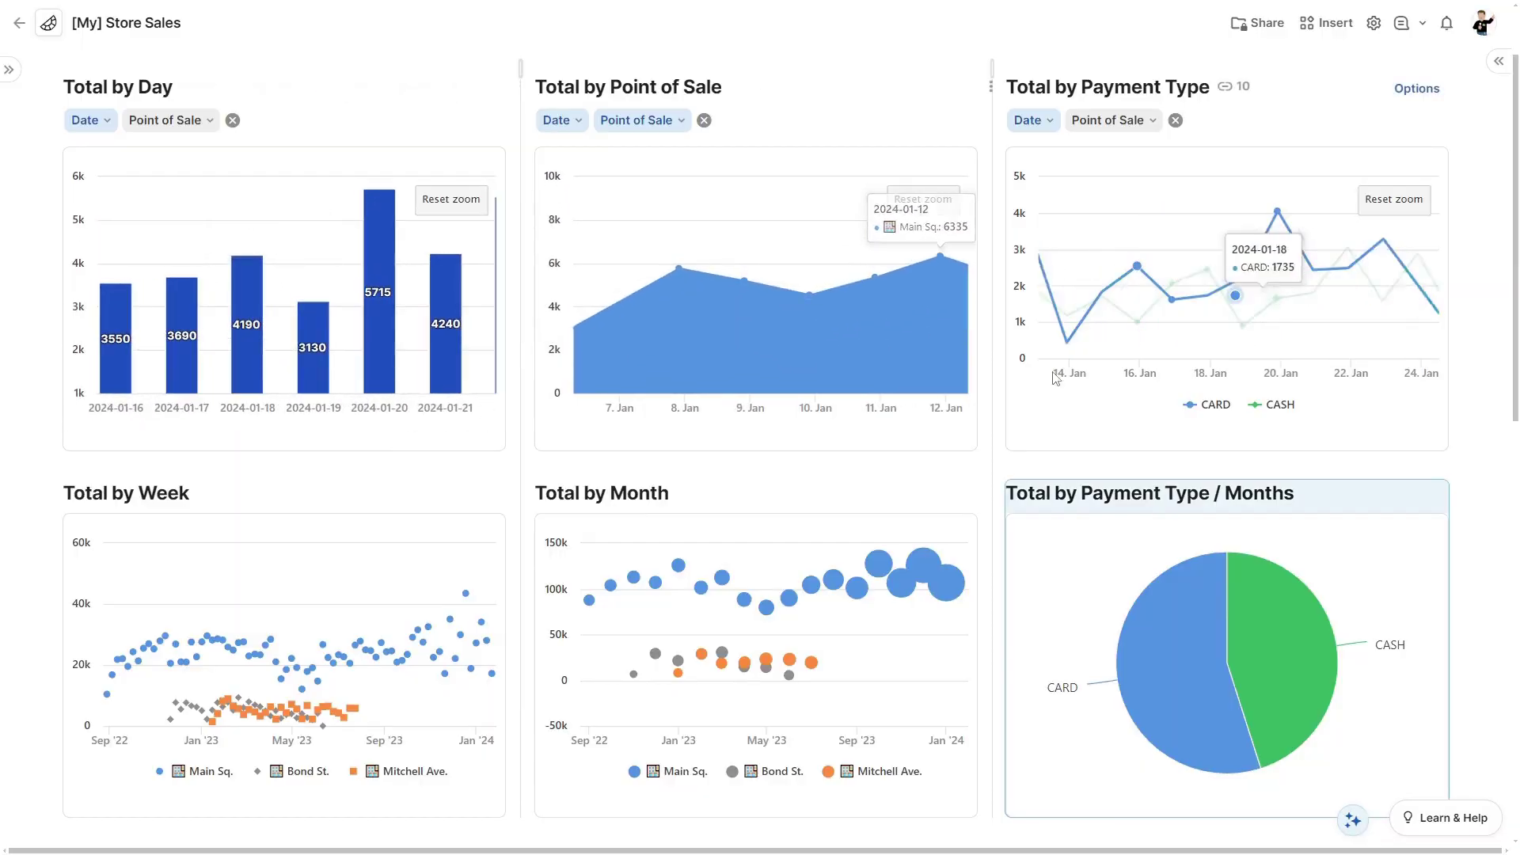
{"action": "left_click_drag", "start_coordinate": [194, 658], "coordinate": [323, 661]}
{"action": "left_click_drag", "start_coordinate": [676, 633], "coordinate": [780, 638]}
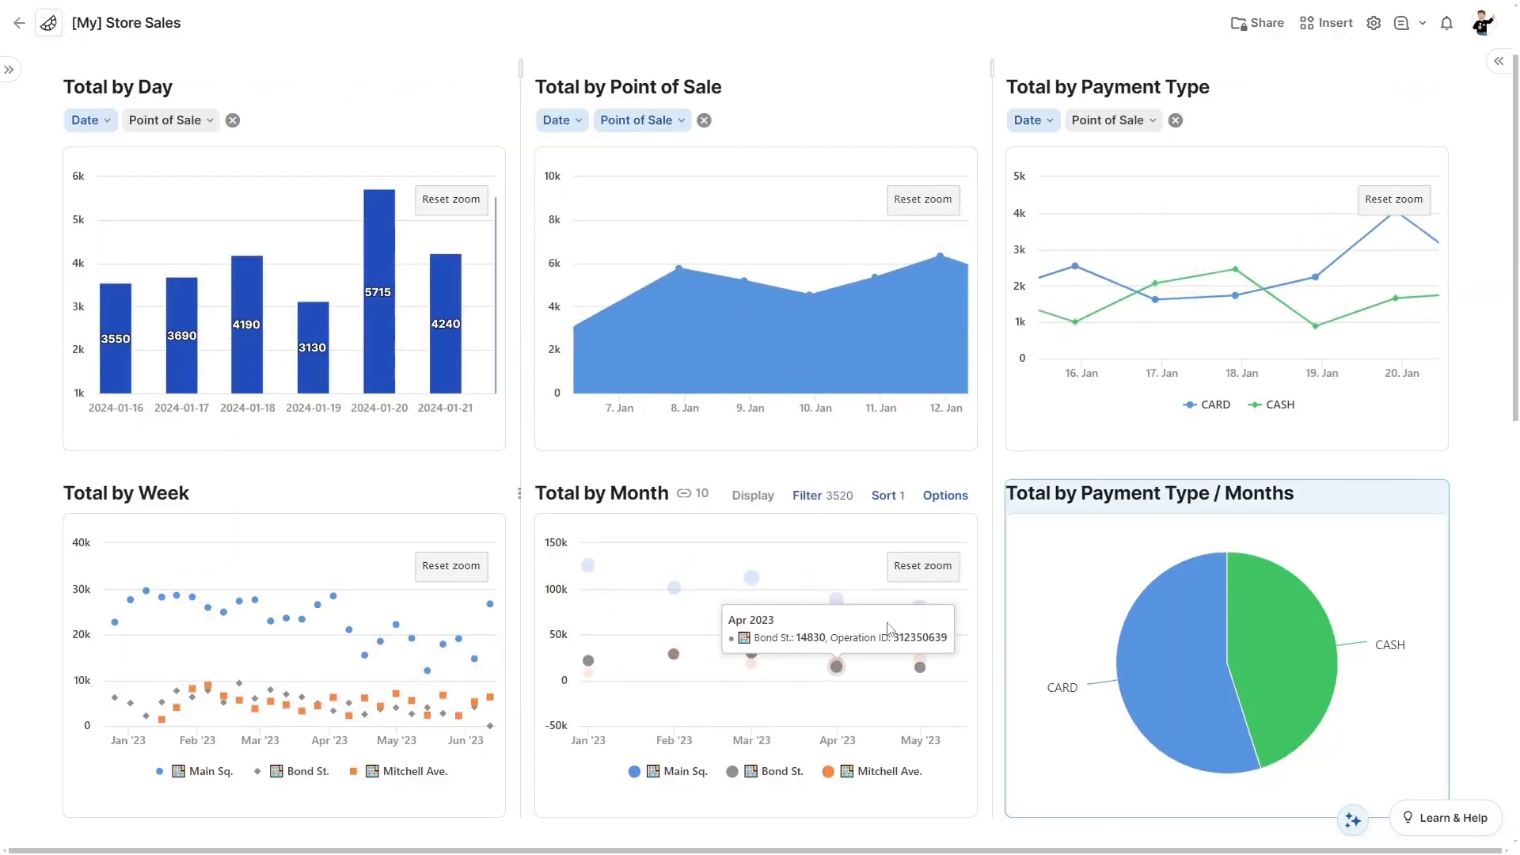
{"action": "left_click", "coordinate": [451, 199]}
{"action": "left_click", "coordinate": [923, 199]}
{"action": "left_click", "coordinate": [1393, 199]}
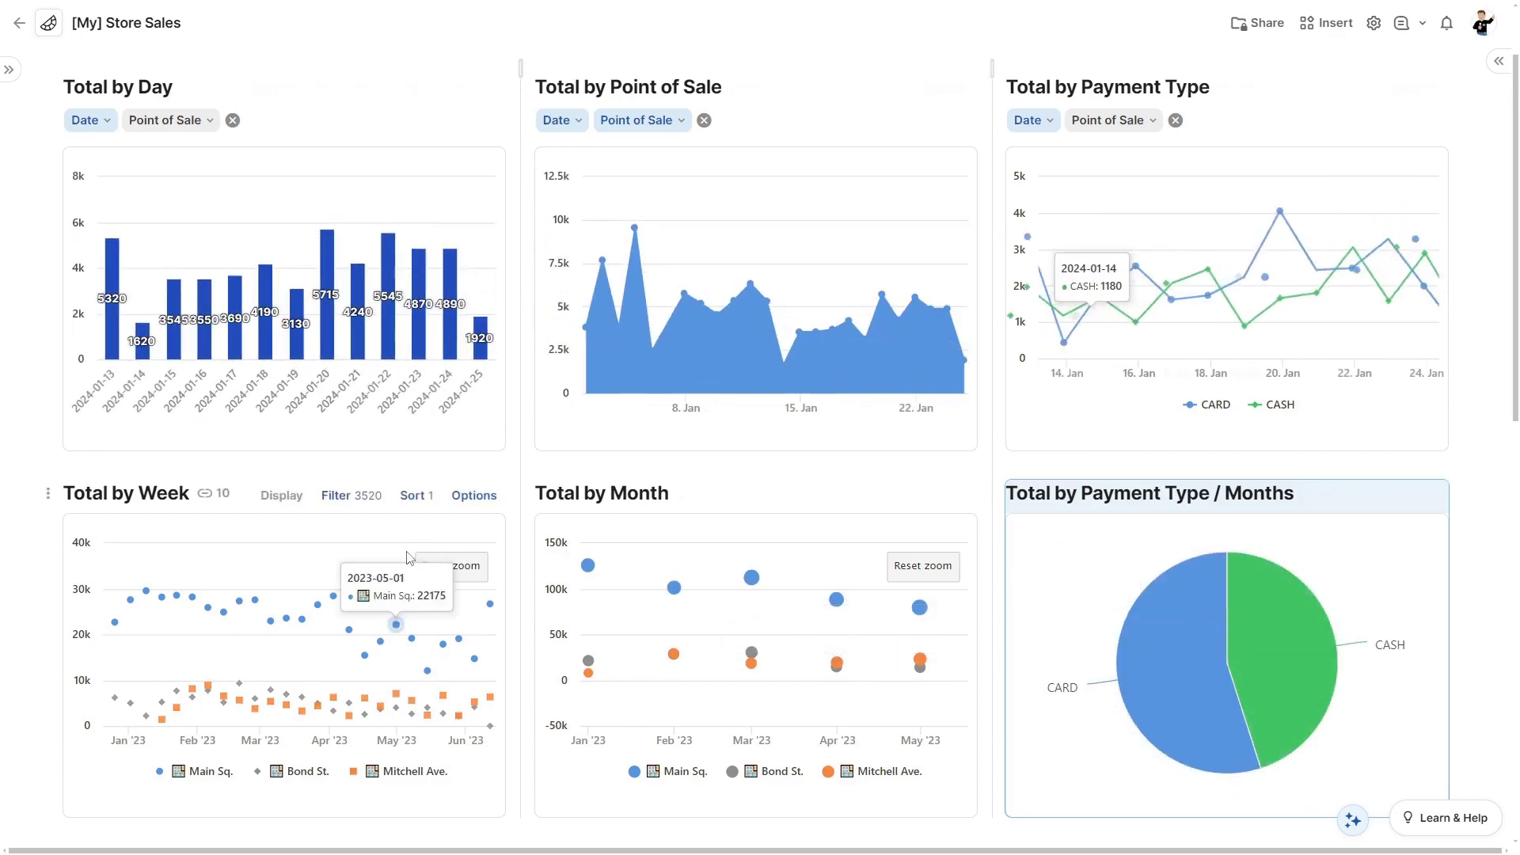
{"action": "left_click", "coordinate": [447, 565]}
{"action": "left_click", "coordinate": [923, 566]}
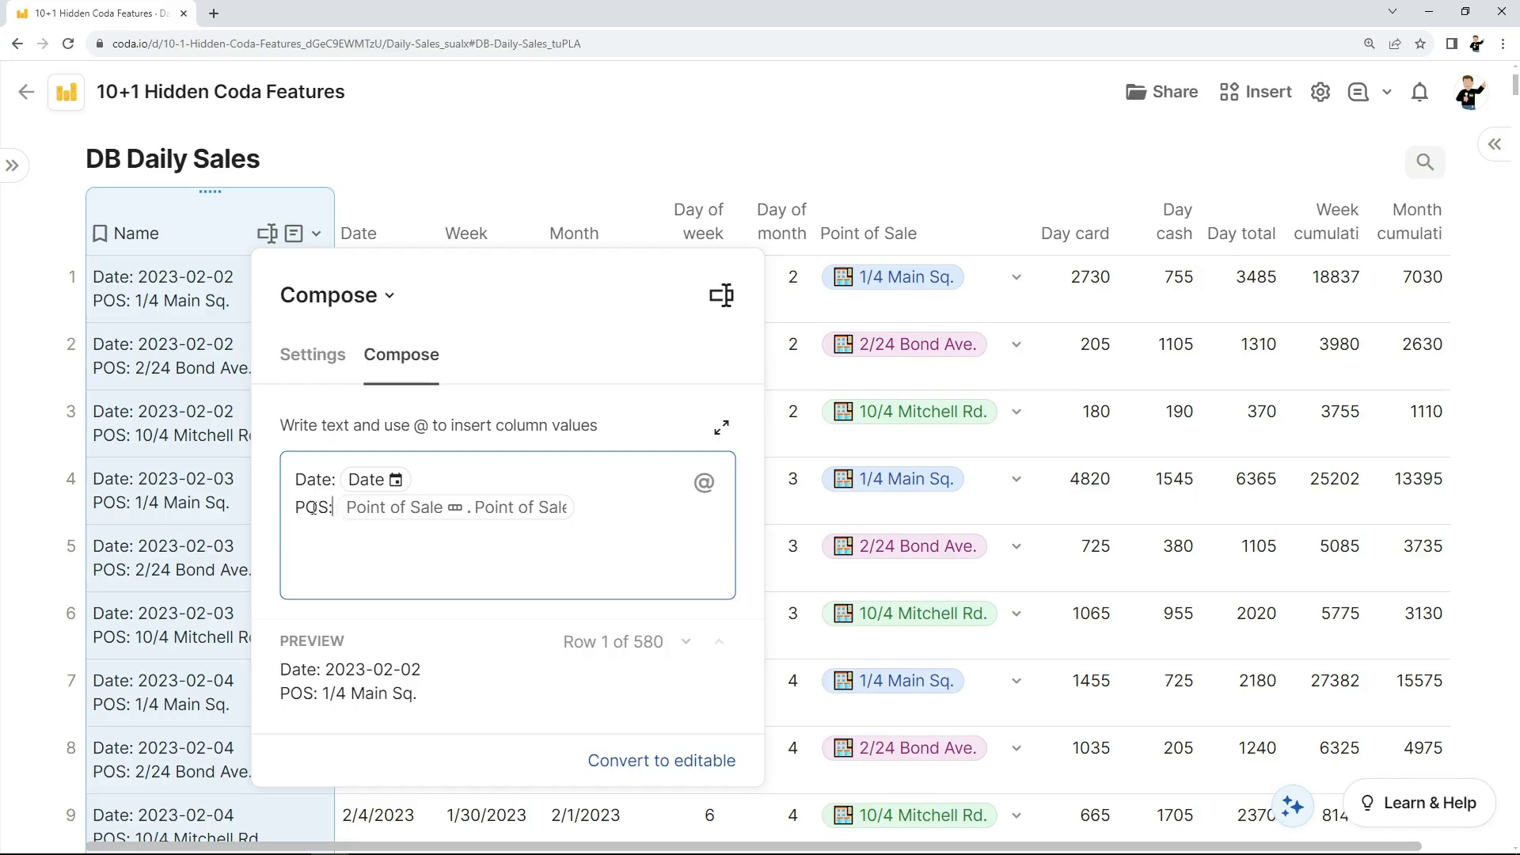
Step: Bold the POS: label in the Name column's row display template
{"action": "double_click", "coordinate": [313, 508]}
{"action": "double_click", "coordinate": [313, 480]}
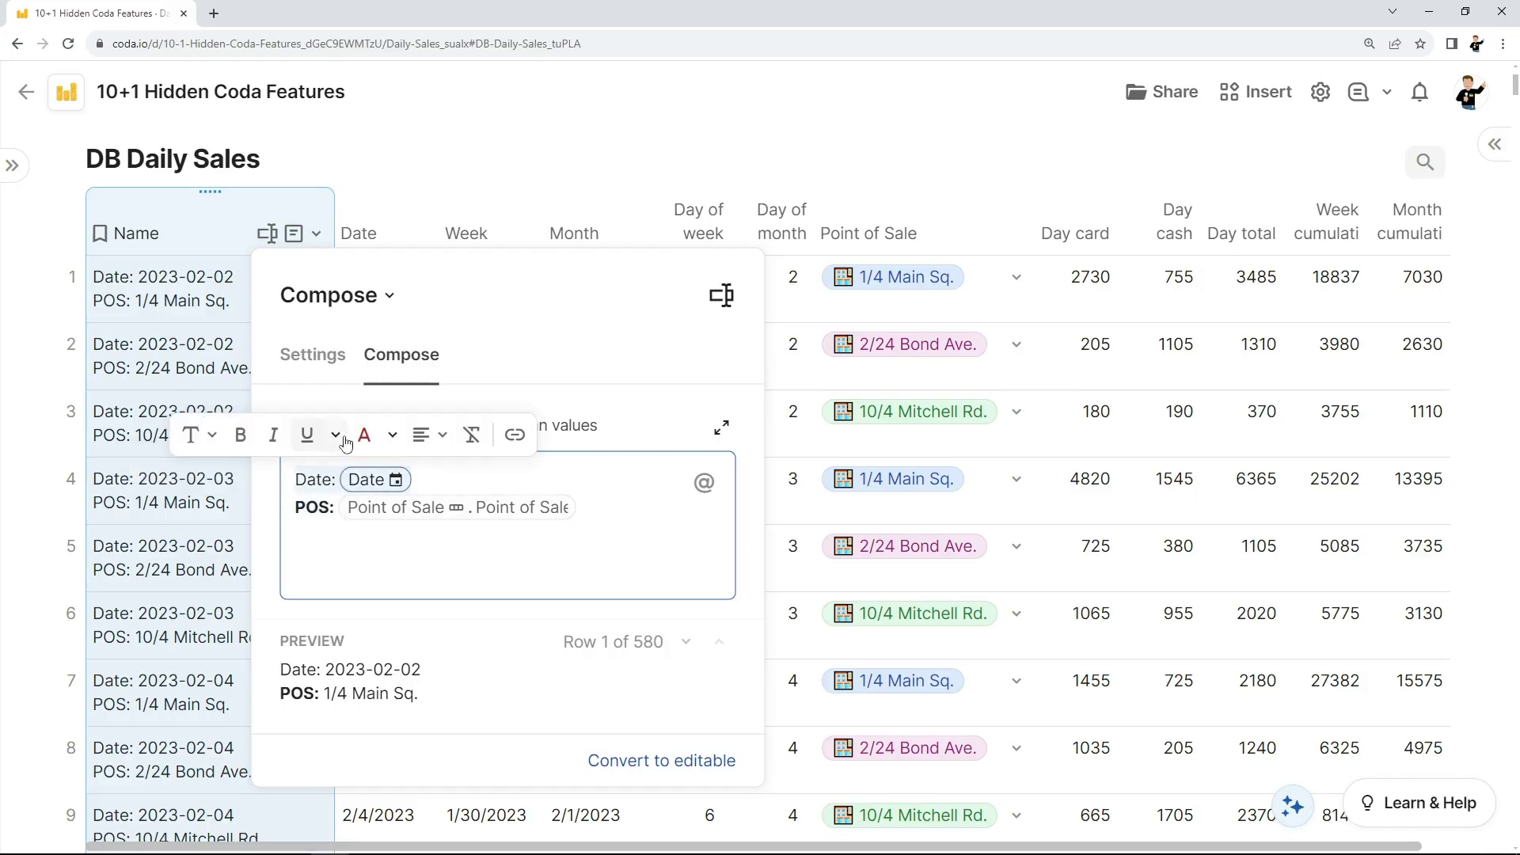
{"action": "left_click", "coordinate": [645, 525]}
{"action": "left_click", "coordinate": [198, 357]}
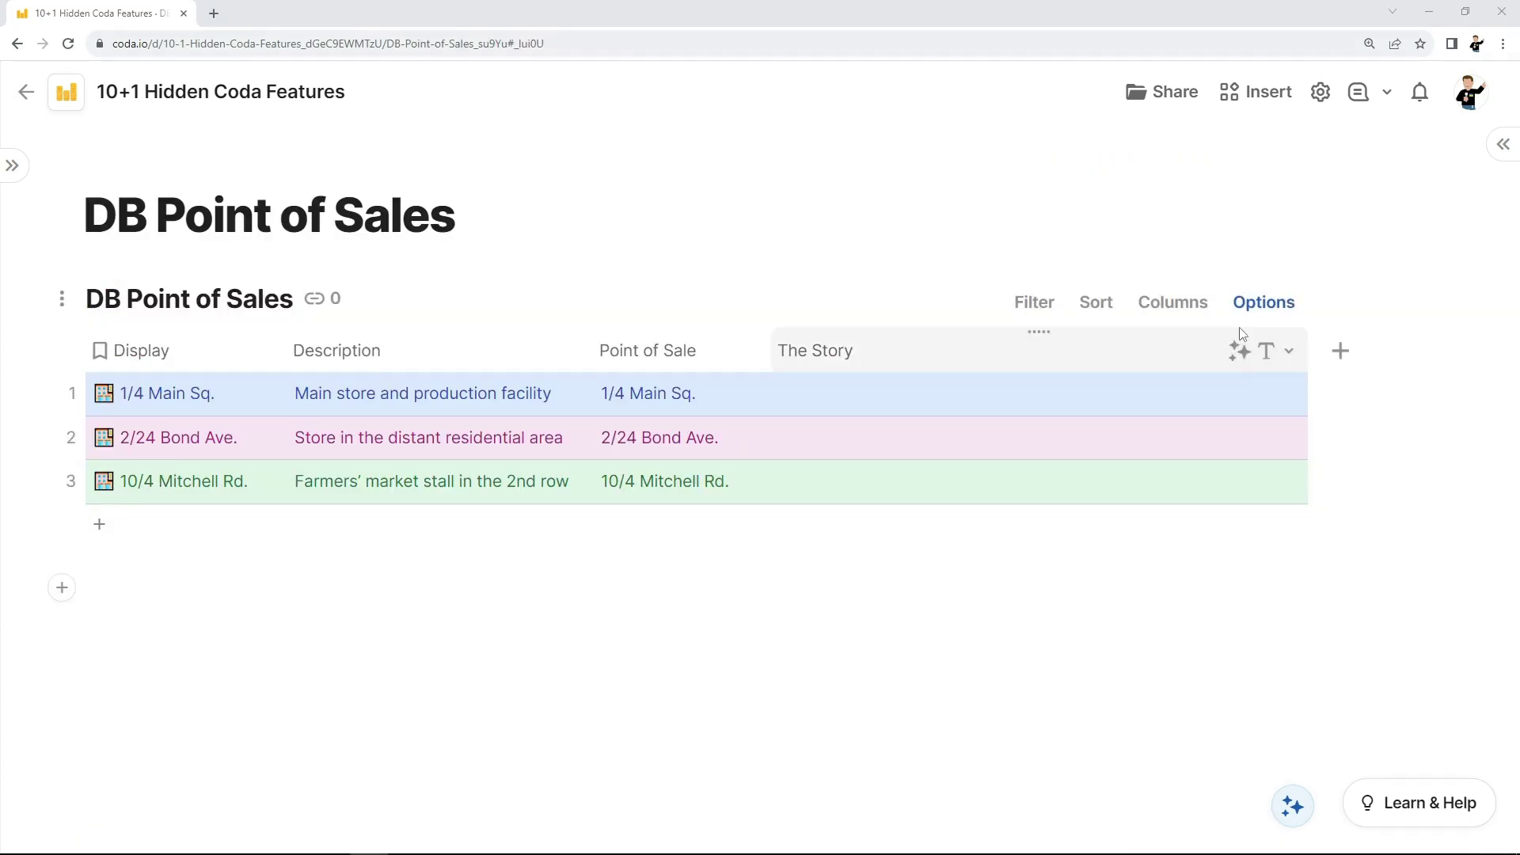
Step: In The Story's AI prompt, bold <The story> and prefix <Title> with '# '
{"action": "left_click", "coordinate": [1235, 360]}
{"action": "left_click", "coordinate": [1270, 467]}
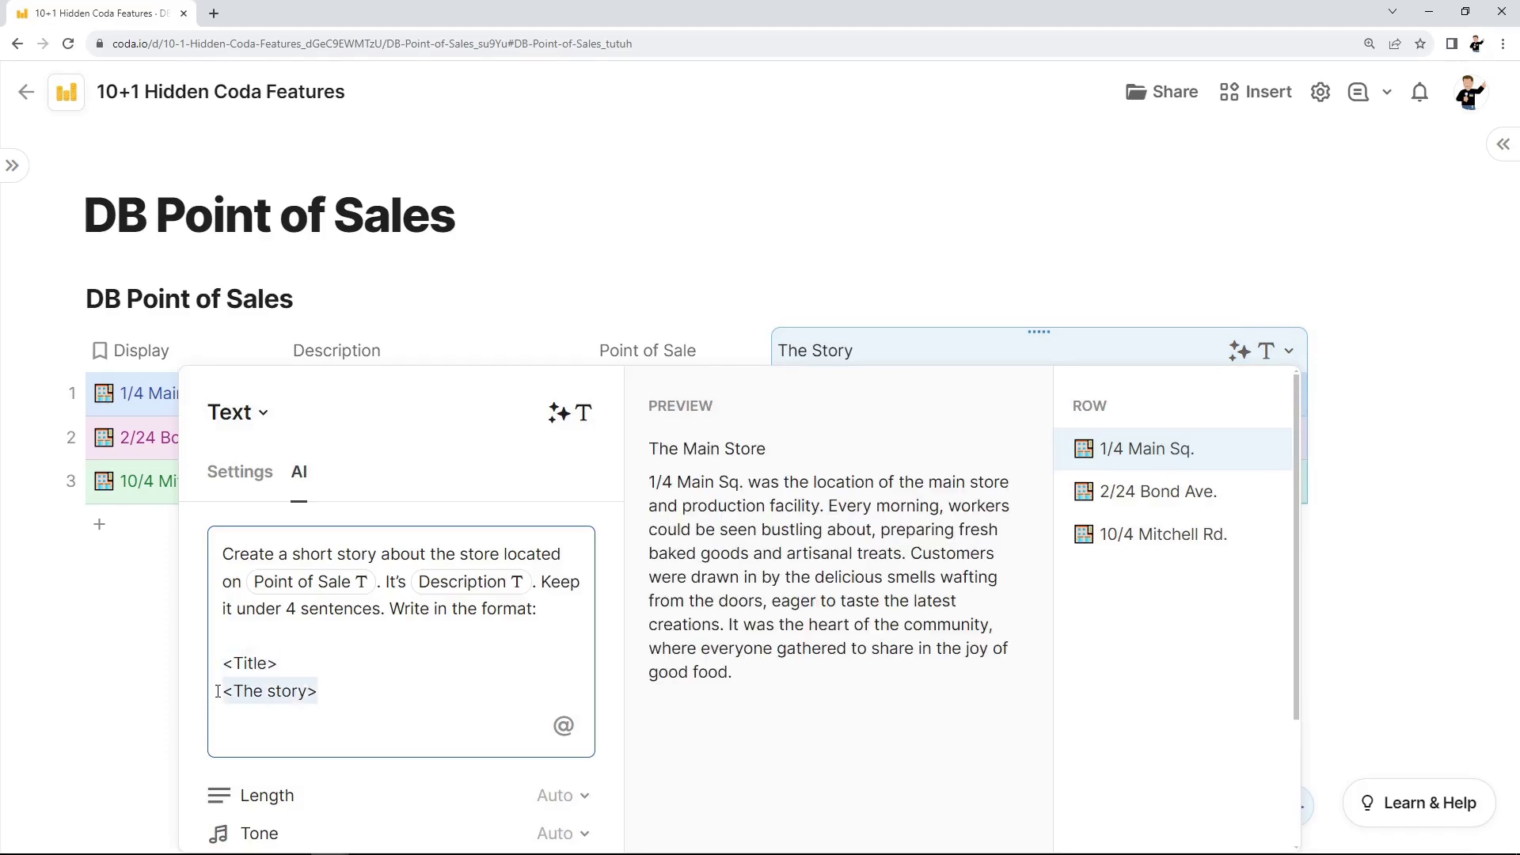
{"action": "key", "text": "ctrl+b"}
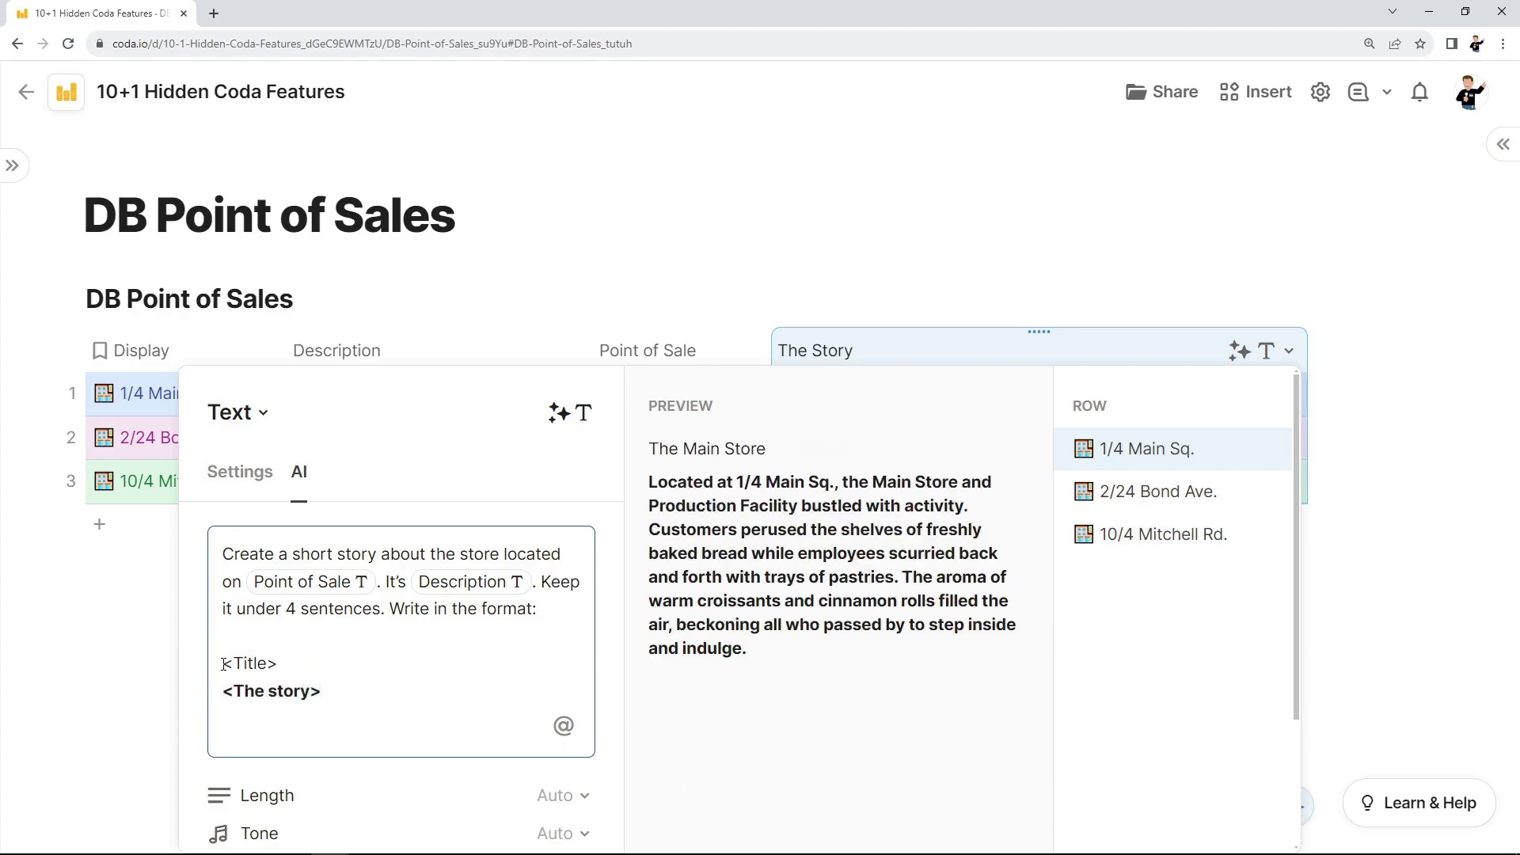
{"action": "type", "text": "#"}
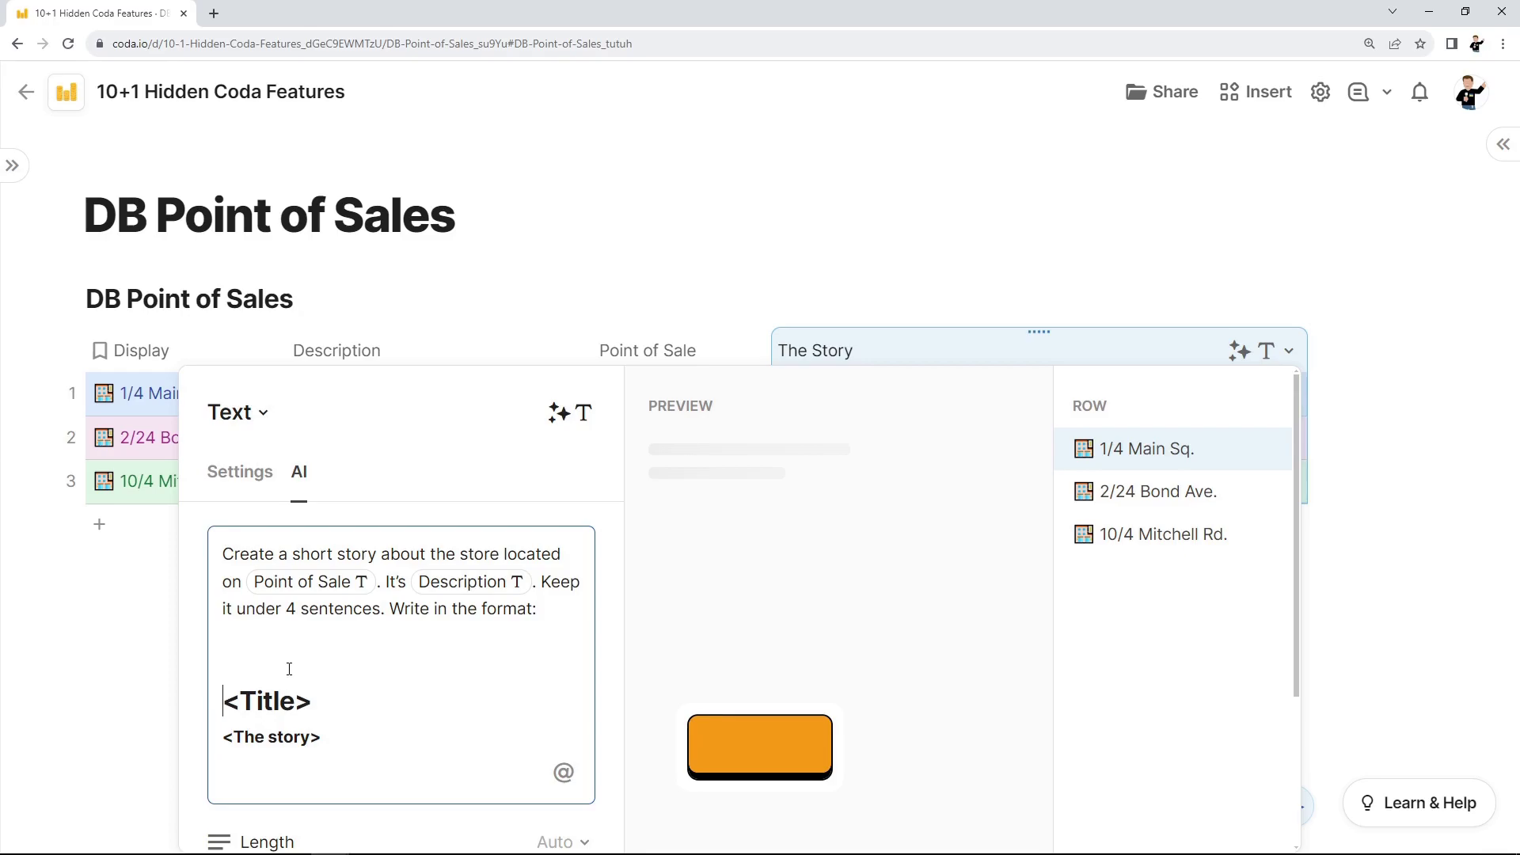
{"action": "left_click", "coordinate": [229, 736]}
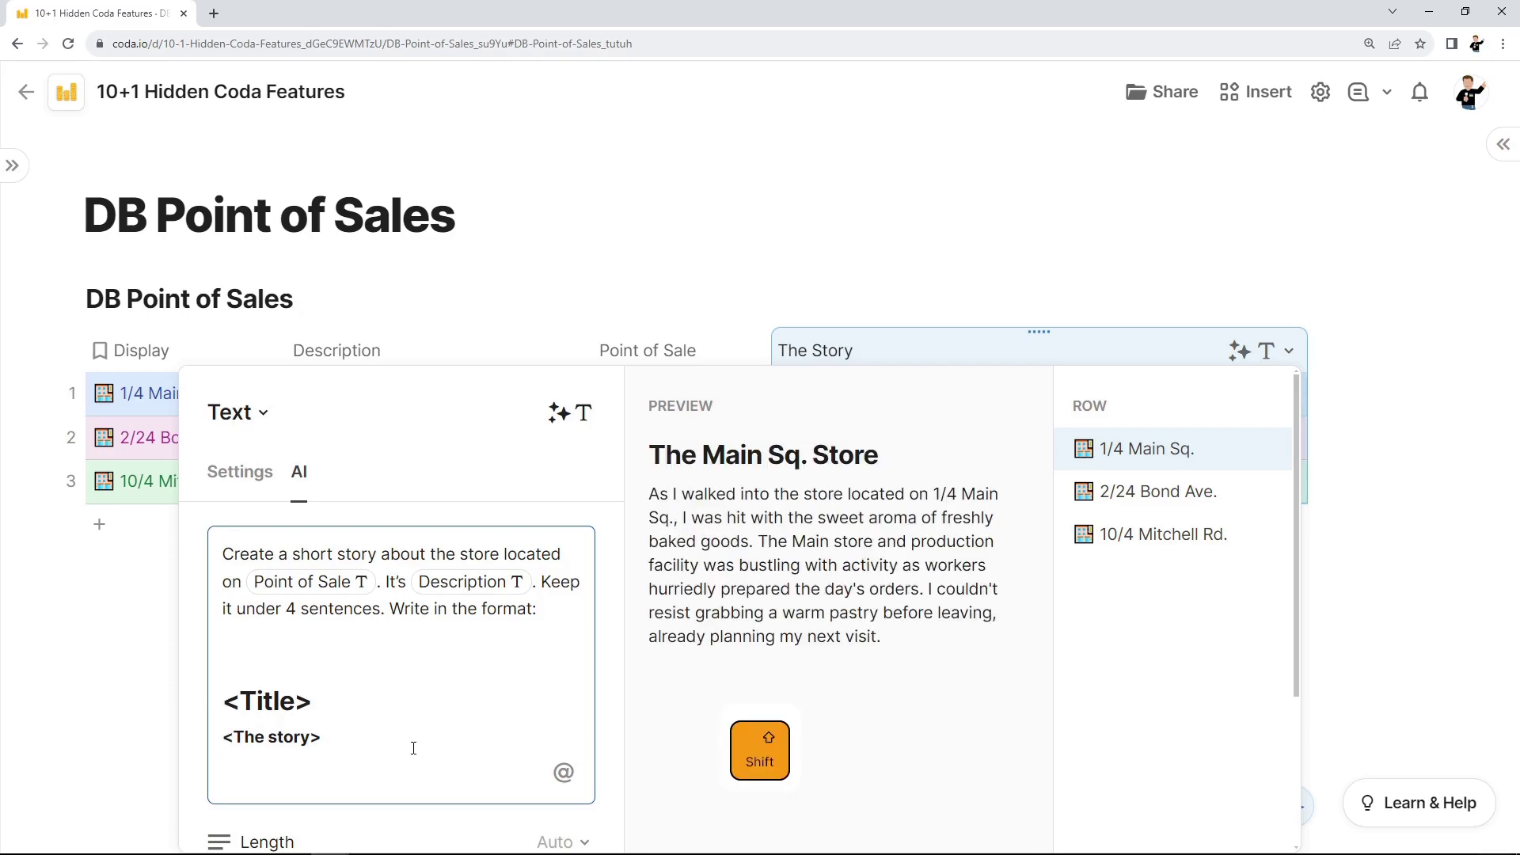
{"action": "type", "text": "*"}
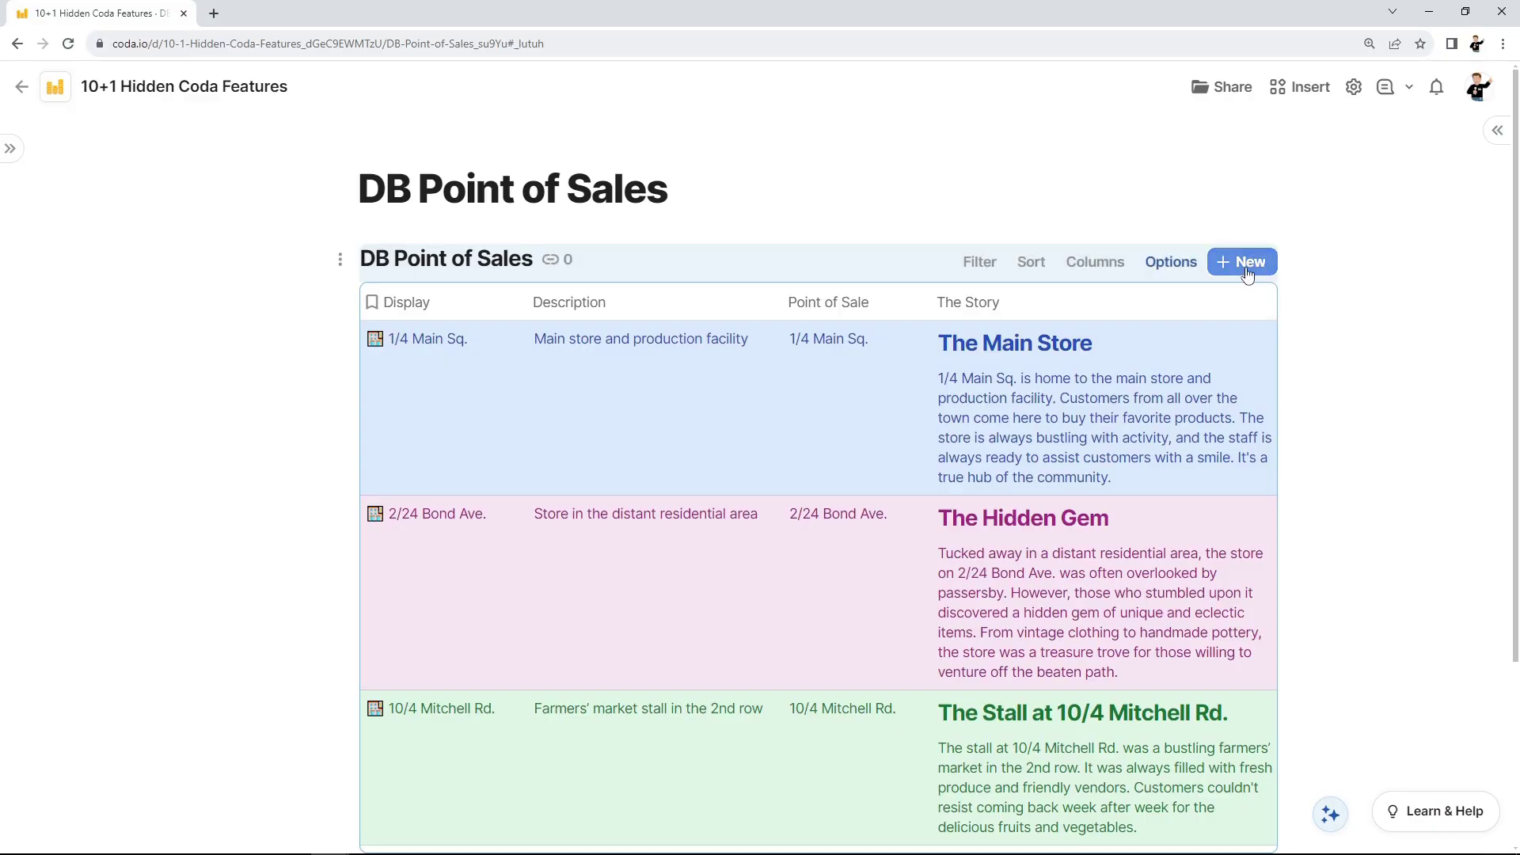
Step: Give the + New button a party balloon icon, 'Open a new location!' label, and Right row position
{"action": "right_click", "coordinate": [1247, 273]}
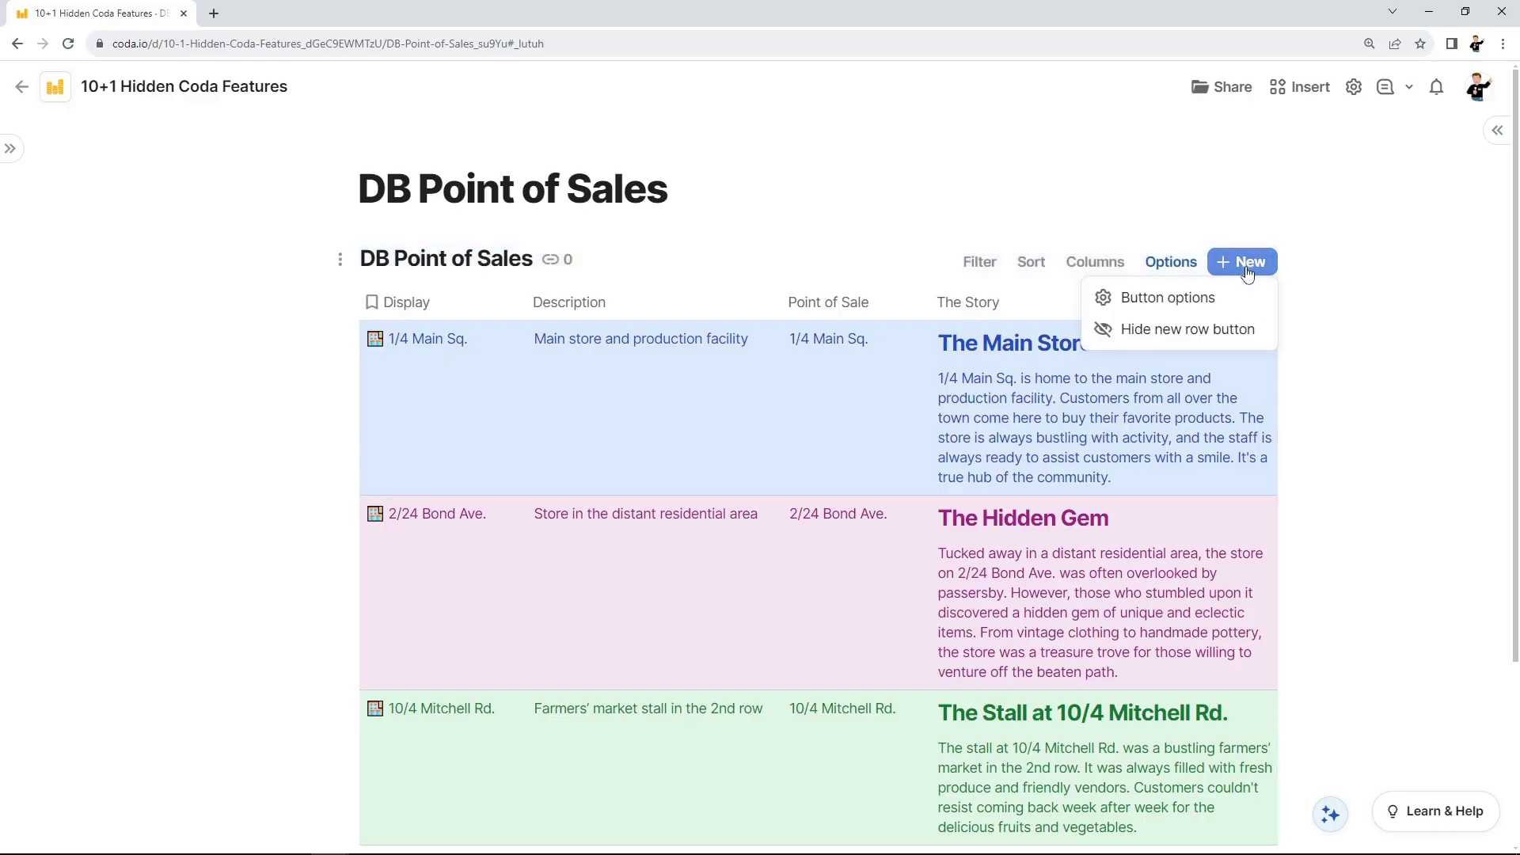
{"action": "left_click", "coordinate": [1240, 301]}
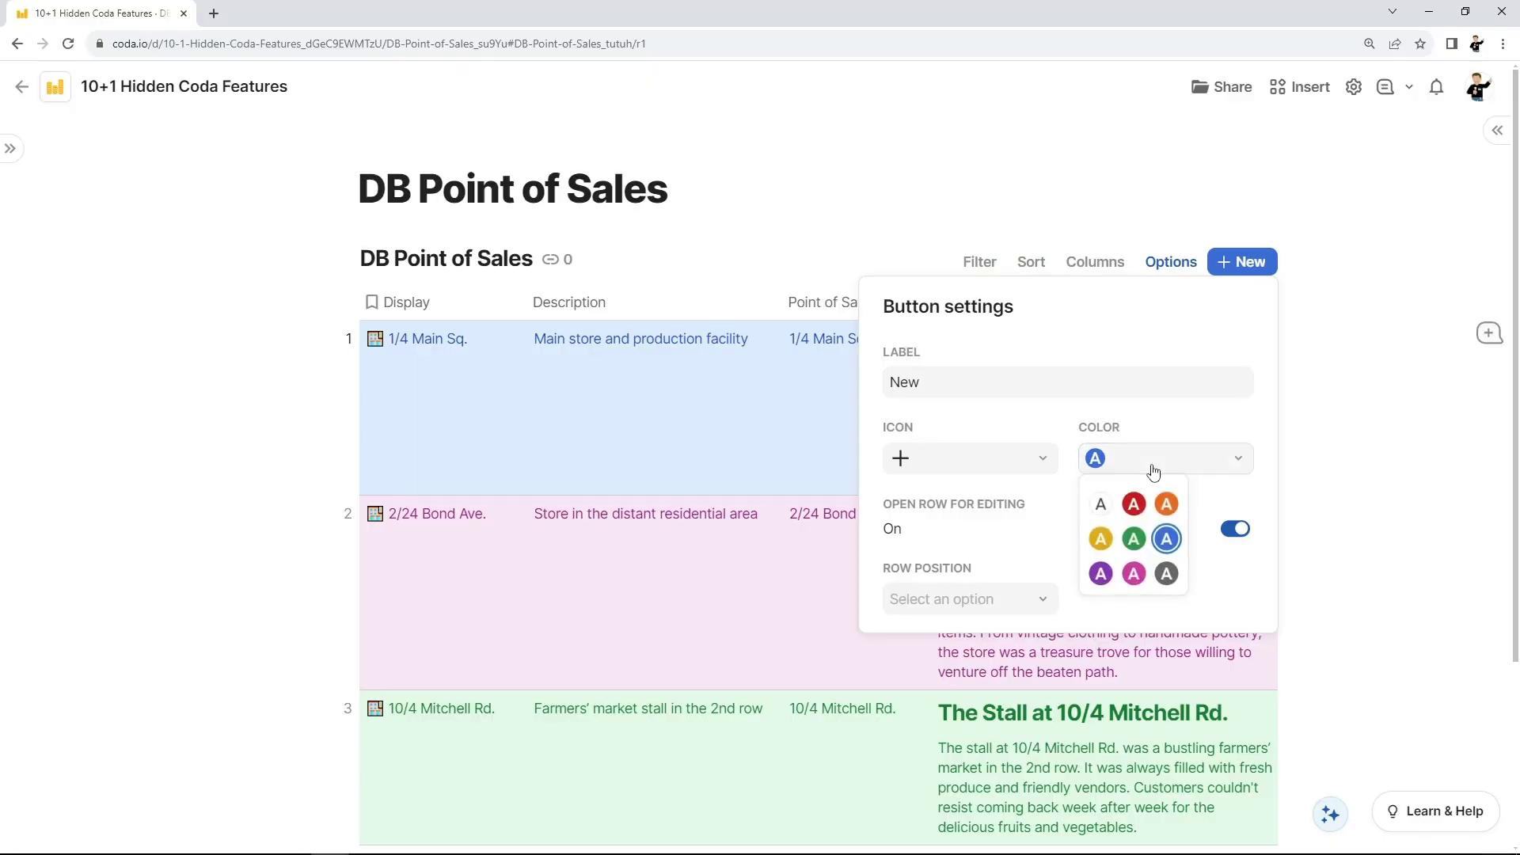
{"action": "left_click", "coordinate": [1150, 472]}
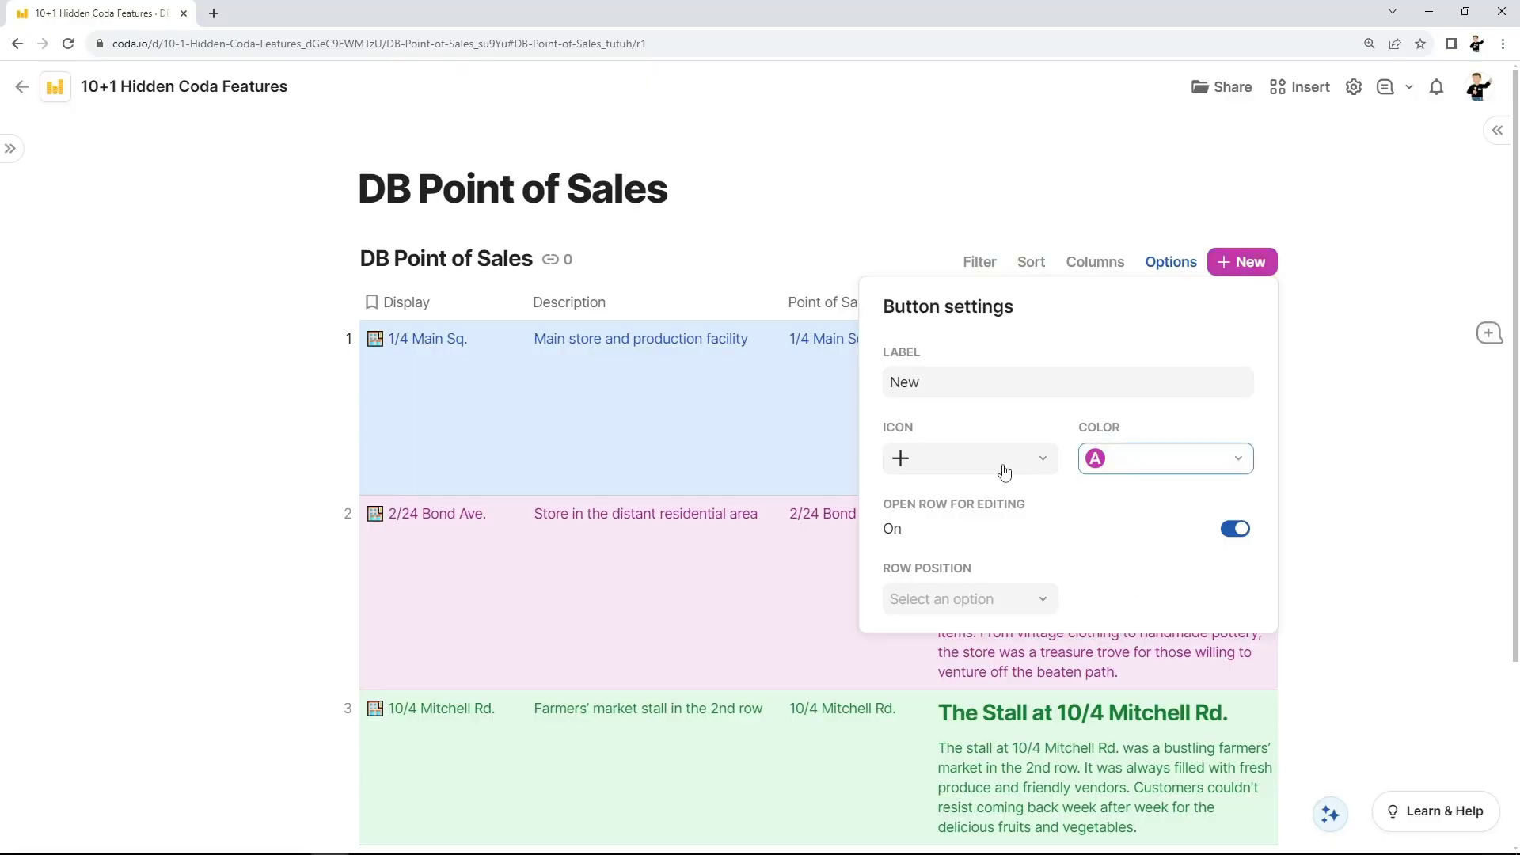
{"action": "left_click", "coordinate": [1005, 472]}
{"action": "type", "text": "party"}
{"action": "left_click", "coordinate": [986, 542]}
{"action": "left_click", "coordinate": [945, 377]}
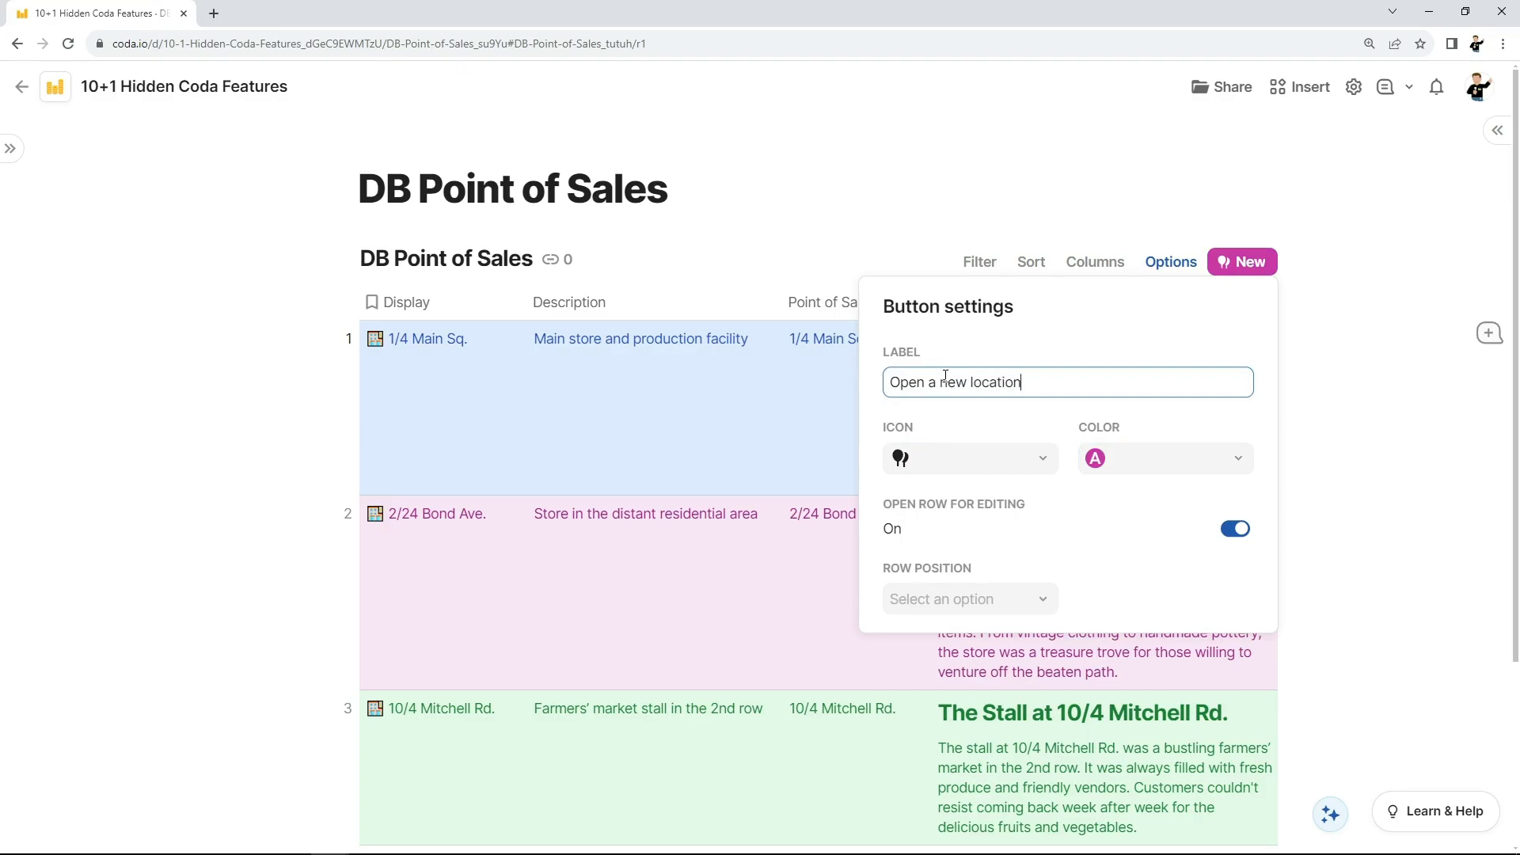
{"action": "left_click", "coordinate": [982, 599]}
{"action": "left_click", "coordinate": [986, 665]}
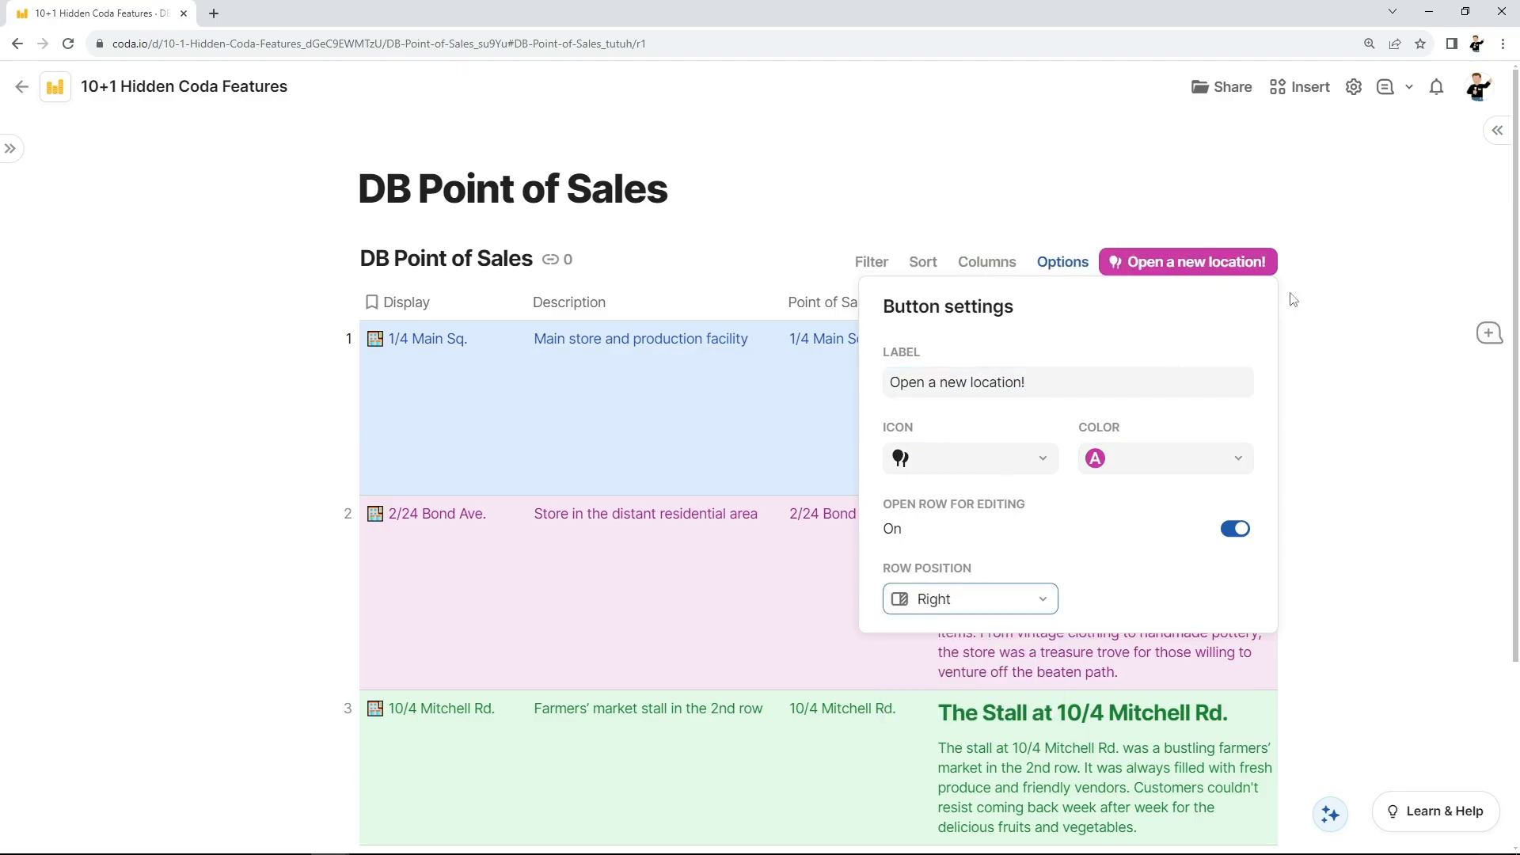
{"action": "left_click", "coordinate": [1235, 262]}
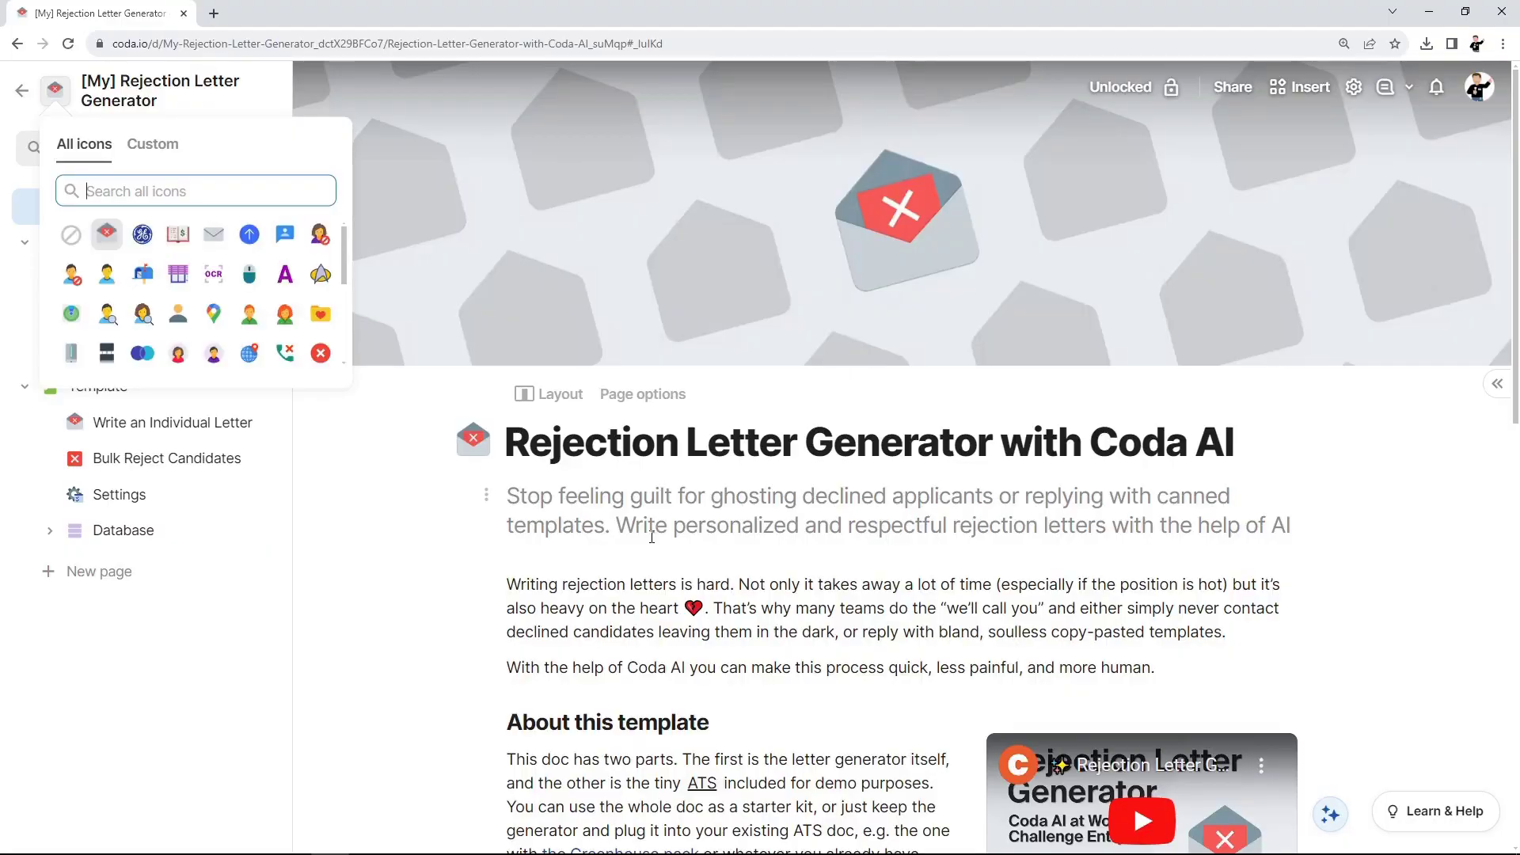
Step: Set a yellow custom icon as the Roundup Episodes Board page icon
{"action": "left_click", "coordinate": [652, 537]}
{"action": "scroll", "coordinate": [652, 537], "scroll_direction": "down", "scroll_amount": 10}
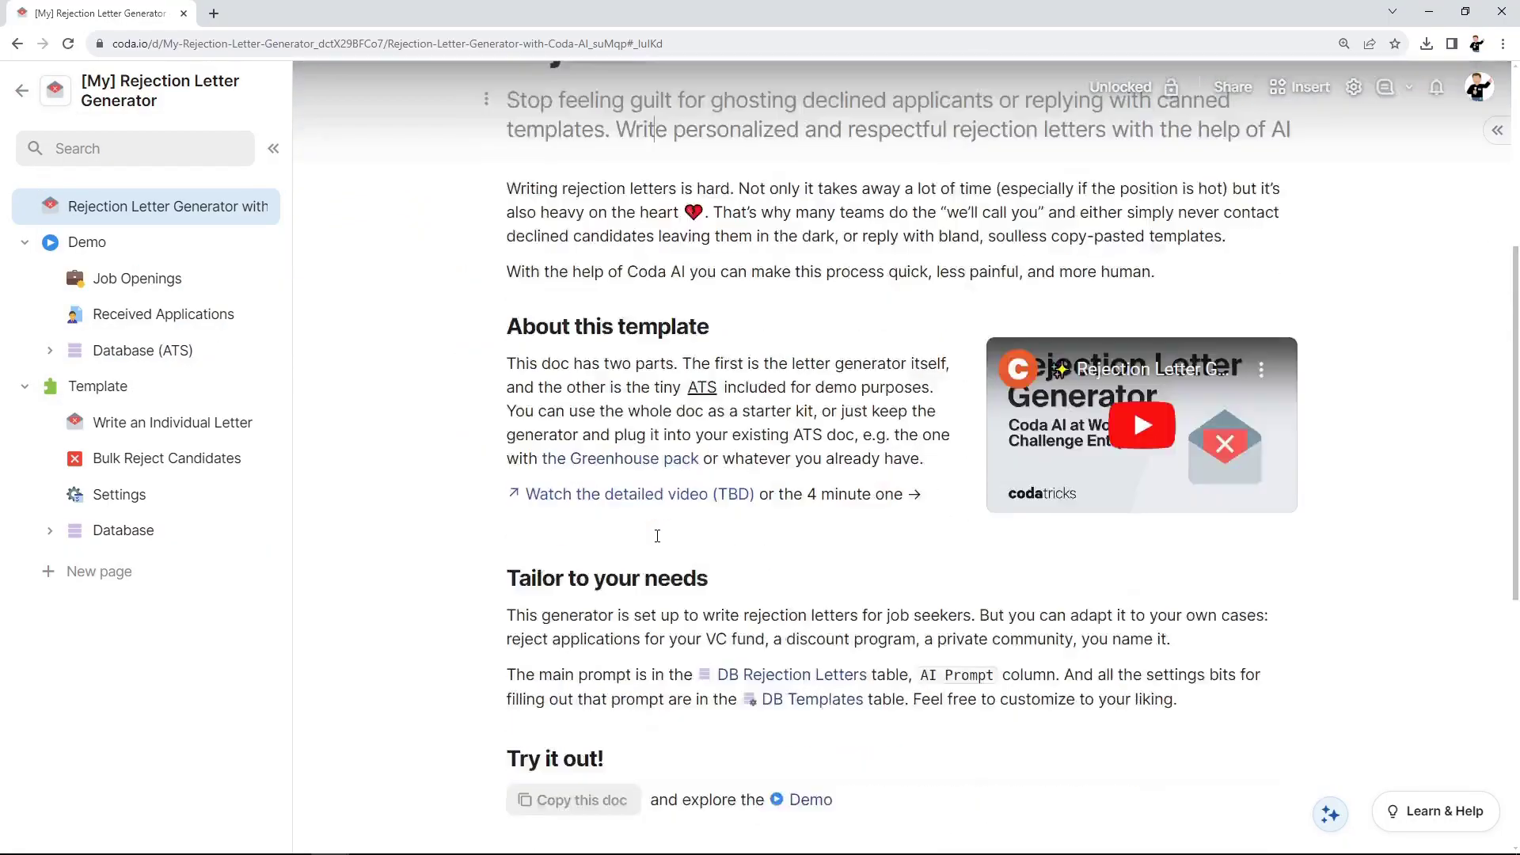
{"action": "left_click", "coordinate": [557, 433]}
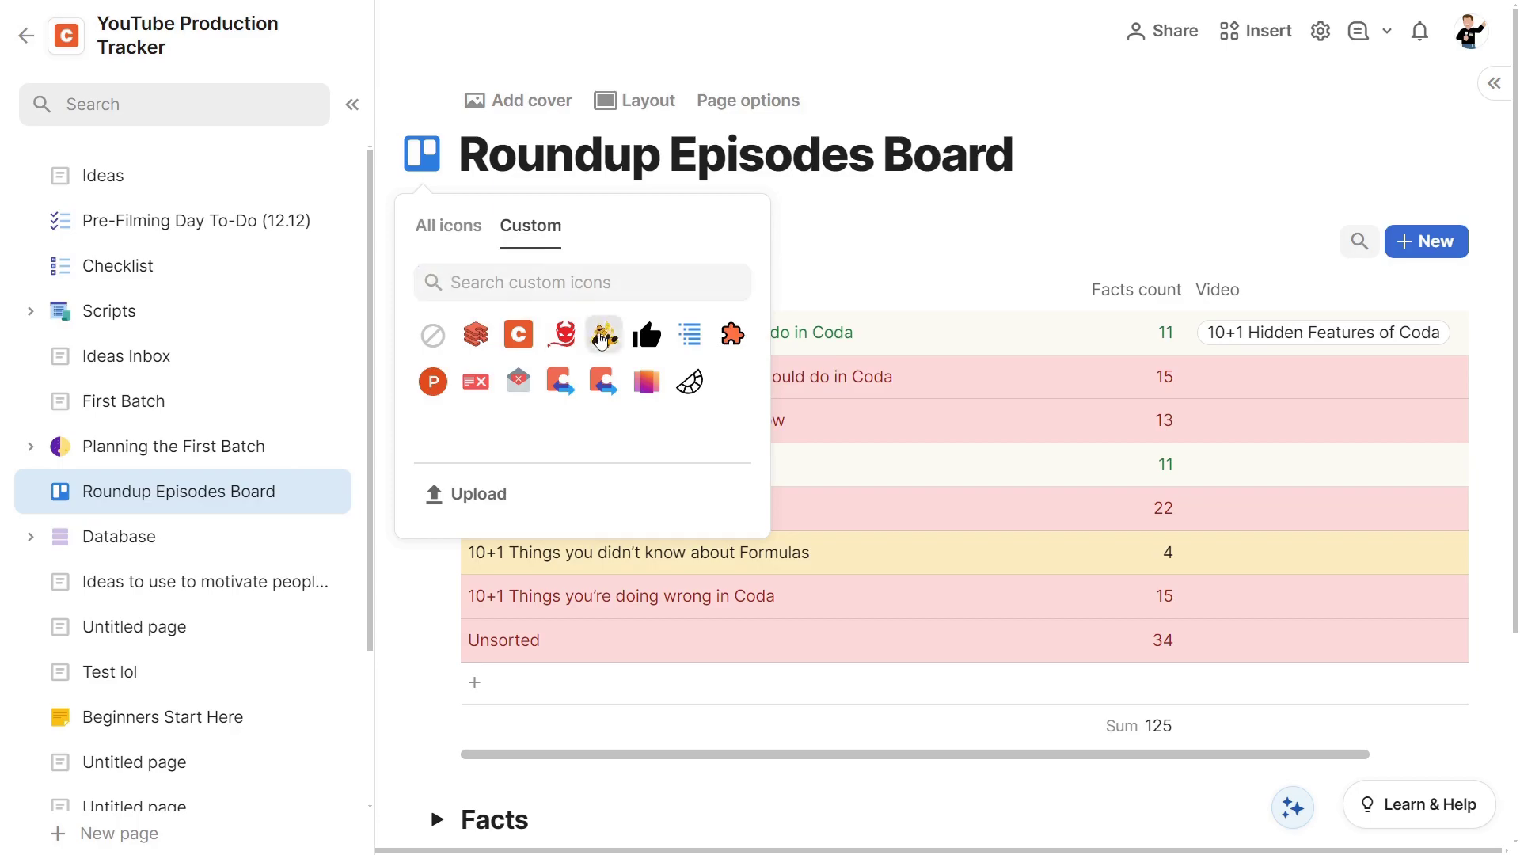
{"action": "left_click", "coordinate": [604, 336]}
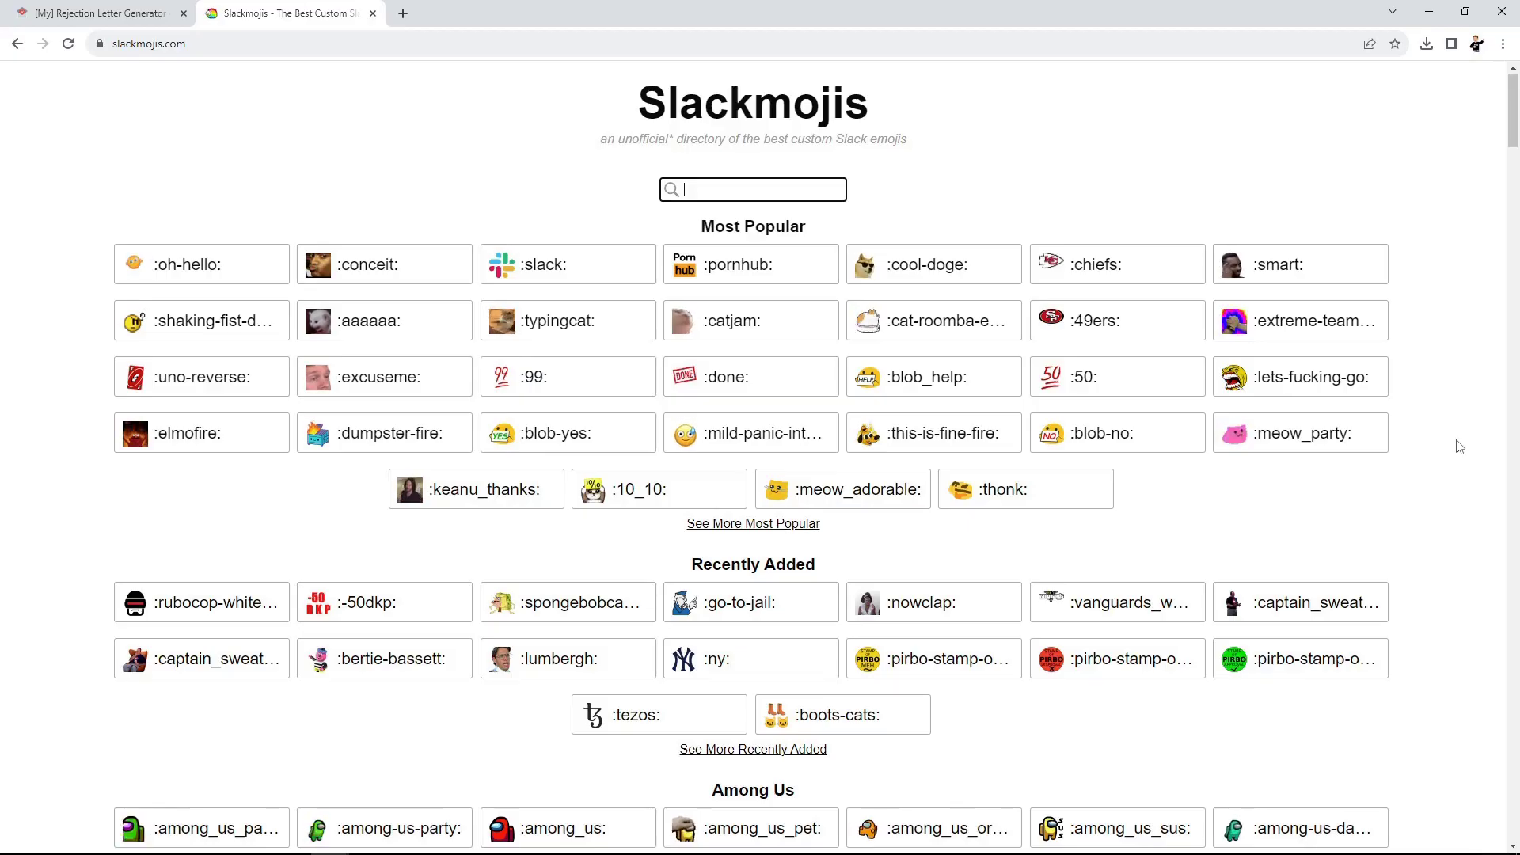
Step: Download the meow_party GIF and upload it as a new custom icon, editing its name
{"action": "left_click", "coordinate": [1269, 445]}
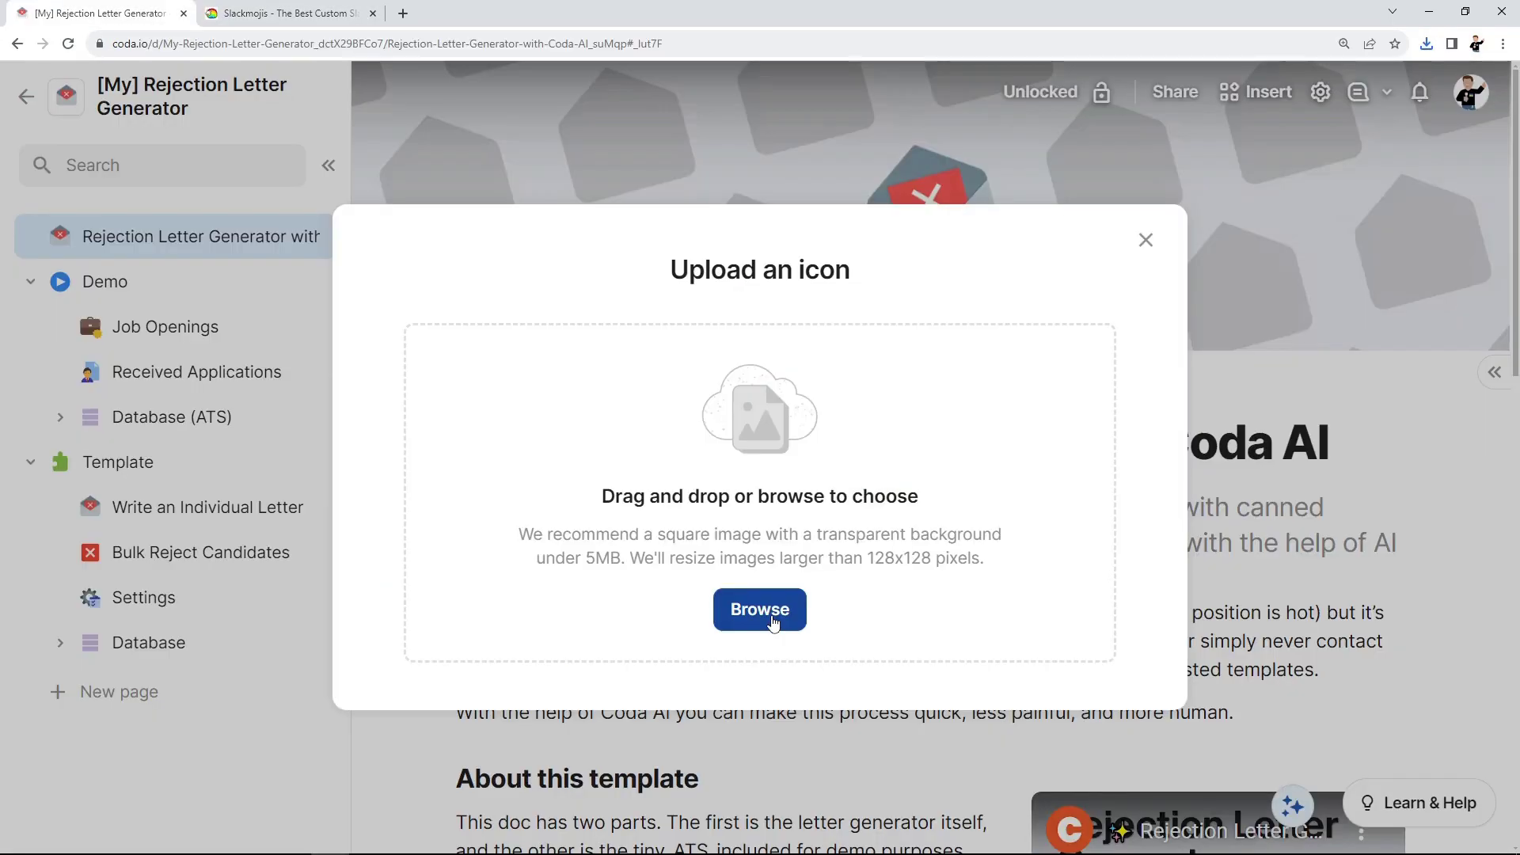
{"action": "left_click", "coordinate": [771, 615]}
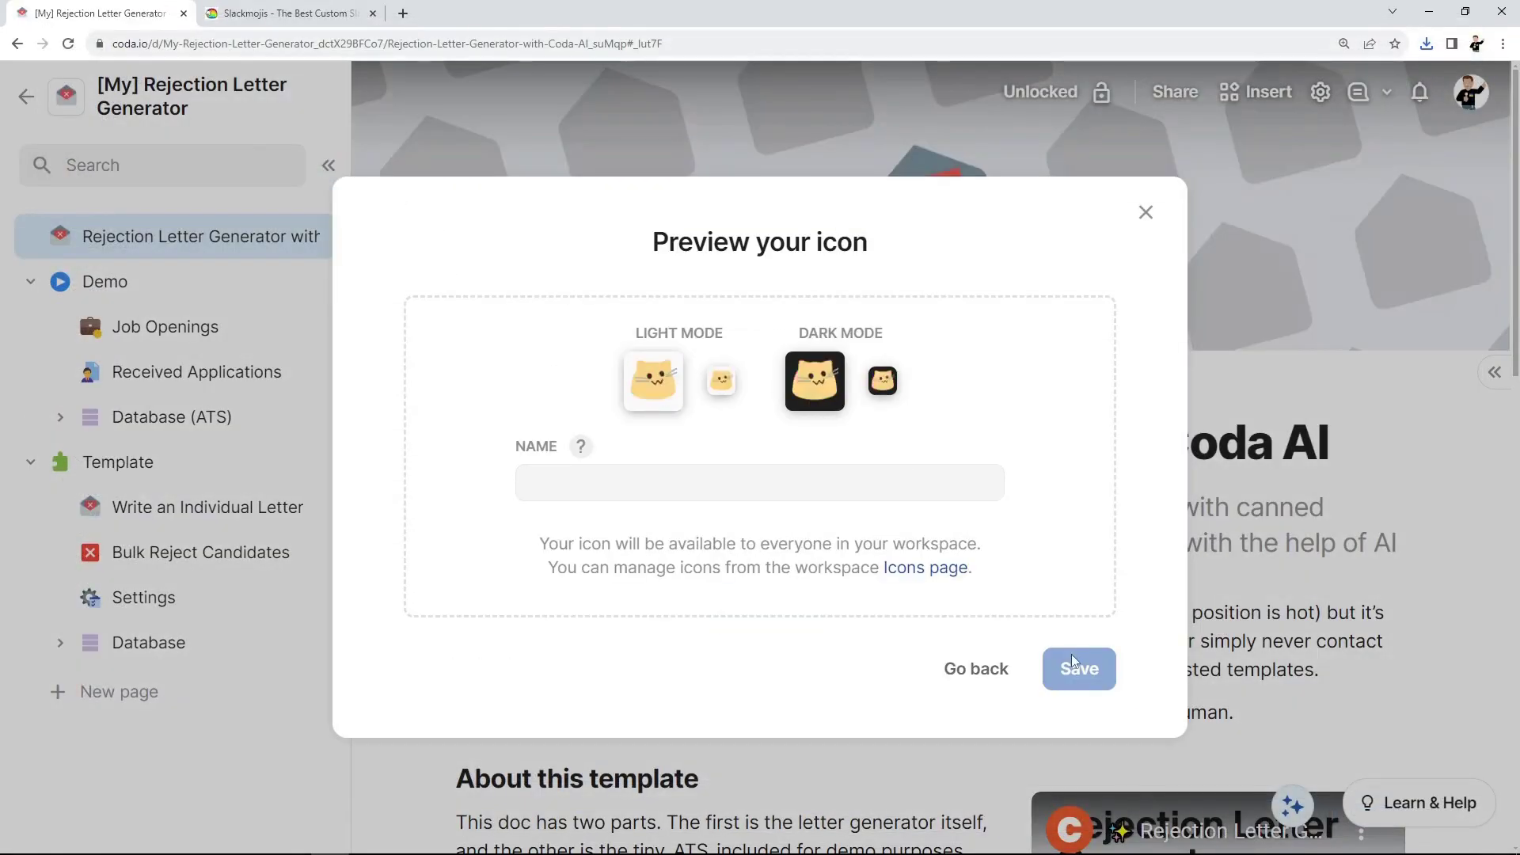
{"action": "left_click", "coordinate": [729, 466]}
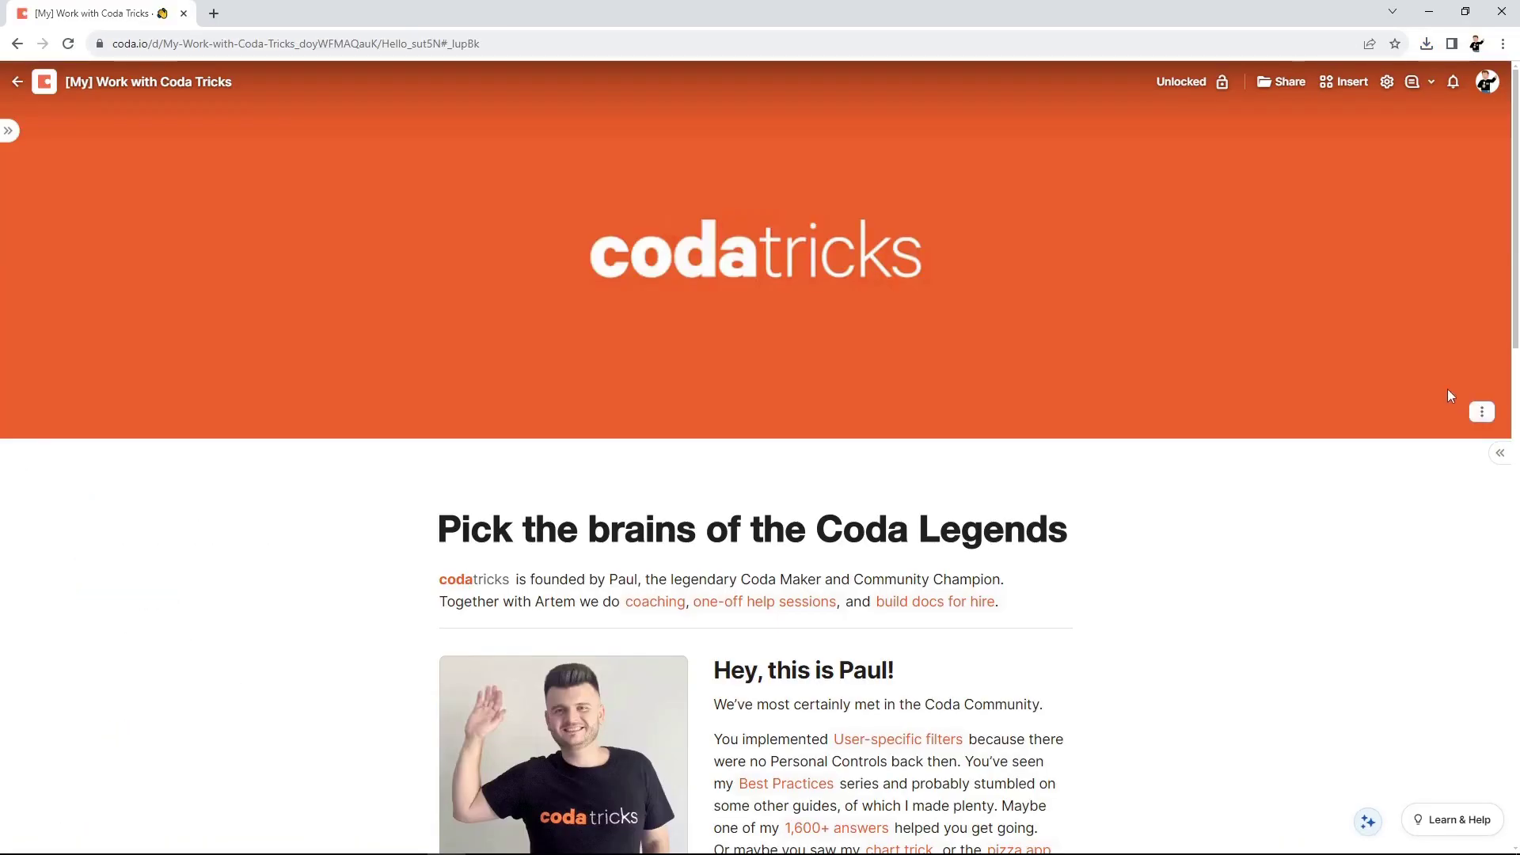
Step: Upload ct-header.gif from the computer as the page's cover image
{"action": "left_click", "coordinate": [1439, 467]}
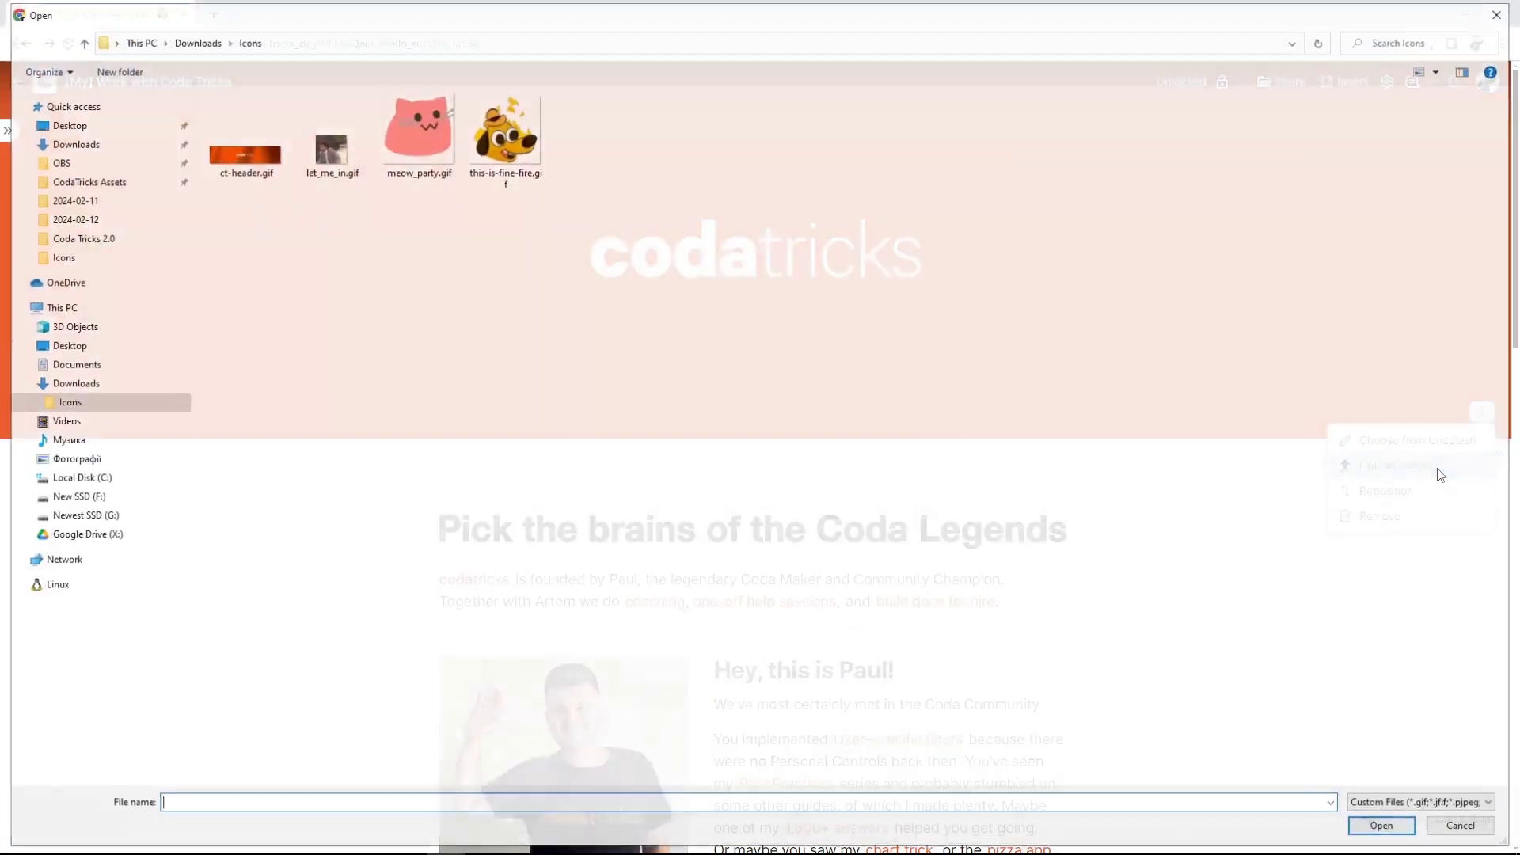
{"action": "double_click", "coordinate": [255, 169]}
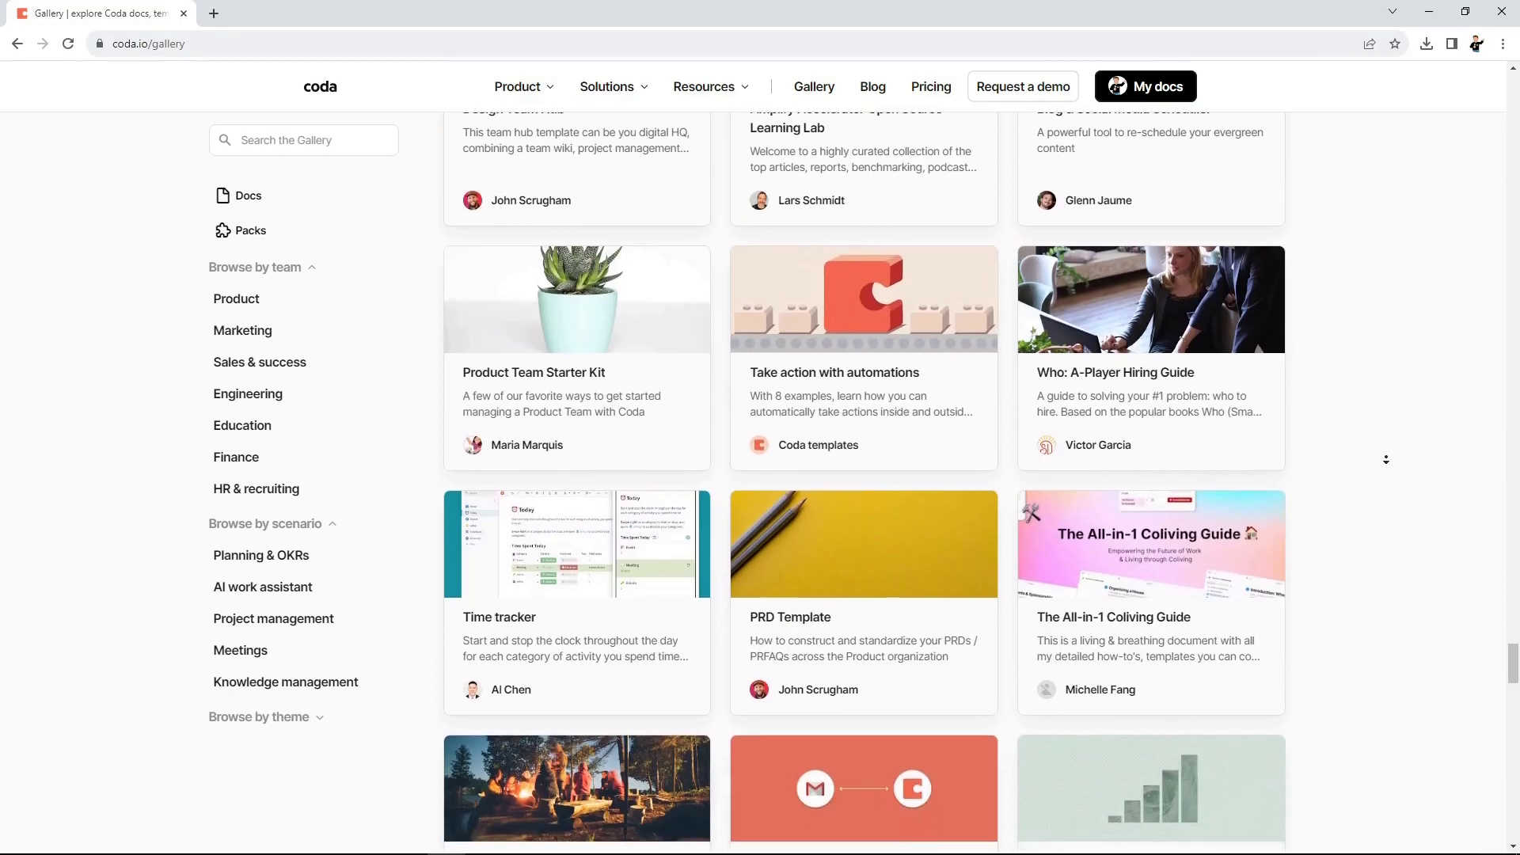
Step: View the Template page, then the top Rejection Letter Generator page of the doc
{"action": "scroll", "coordinate": [1385, 444], "scroll_direction": "up", "scroll_amount": 1}
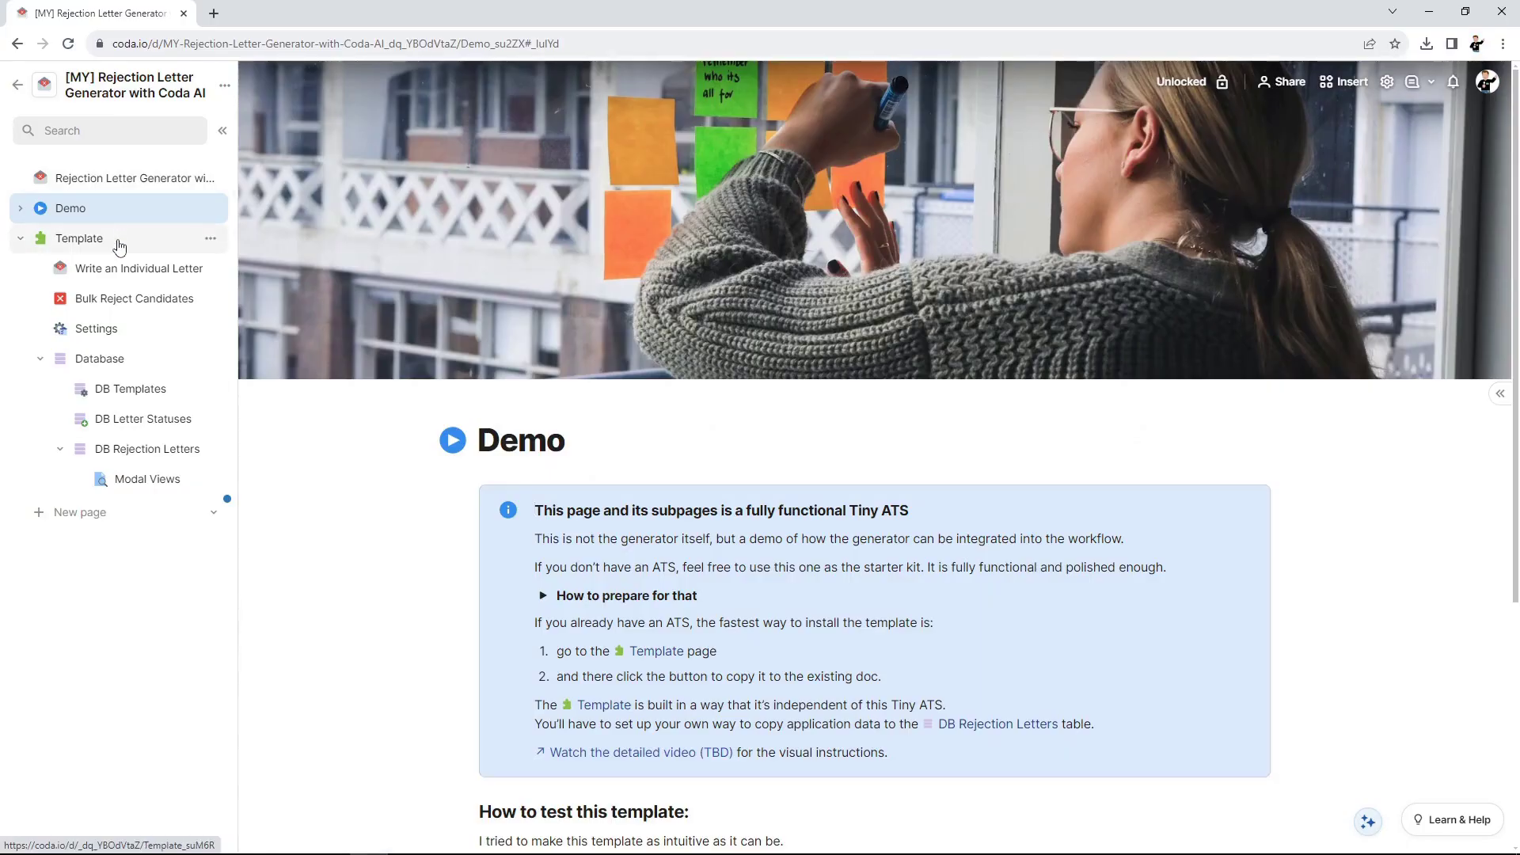
{"action": "left_click", "coordinate": [119, 246]}
{"action": "left_click", "coordinate": [124, 182]}
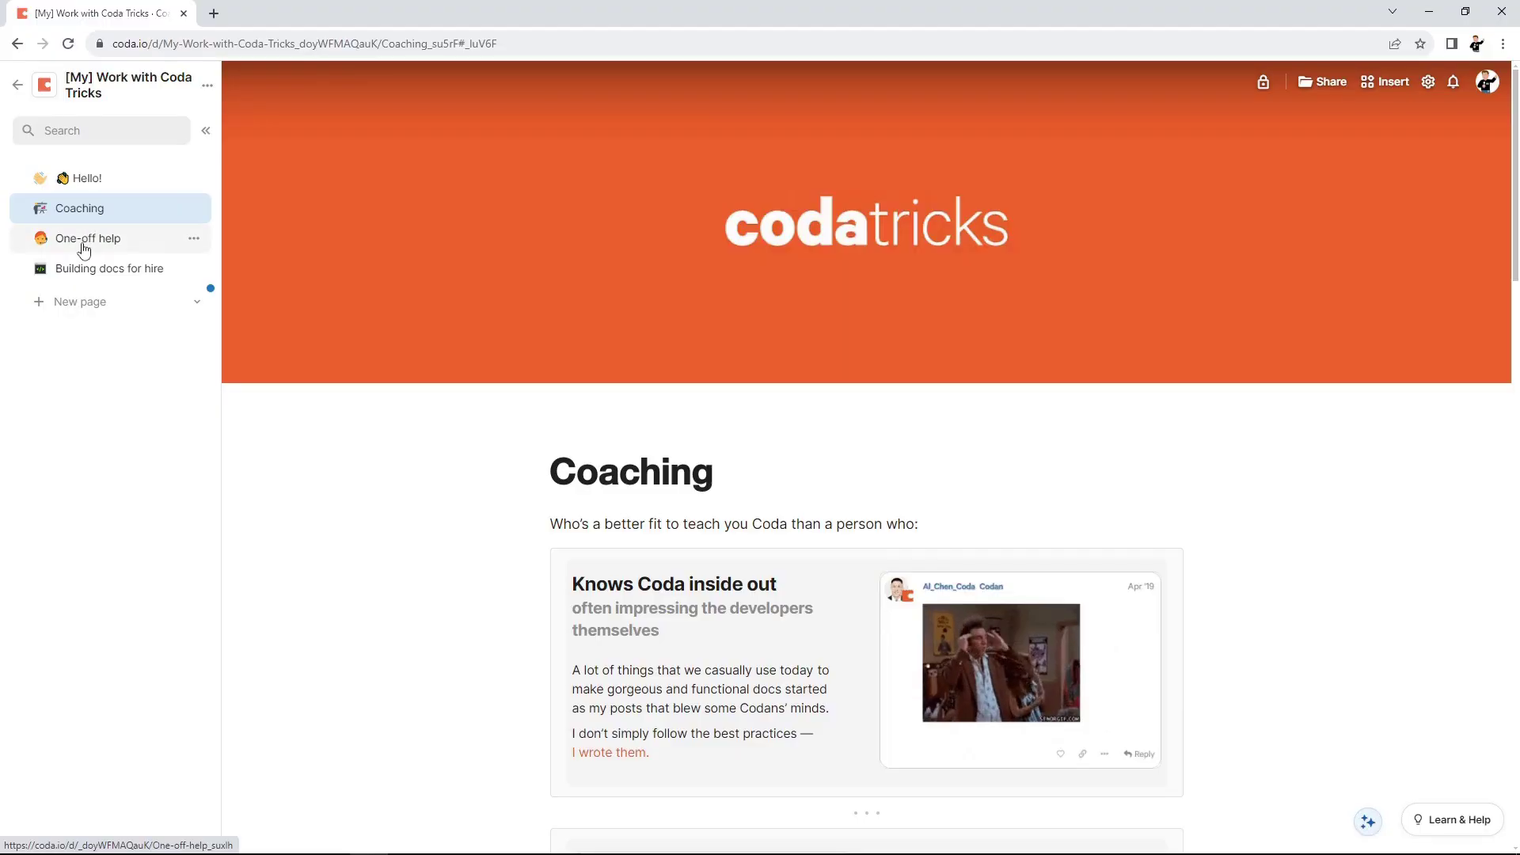
Step: Visit the One-off help and Building docs for hire pages, then read down the Hello! page
{"action": "left_click", "coordinate": [85, 244]}
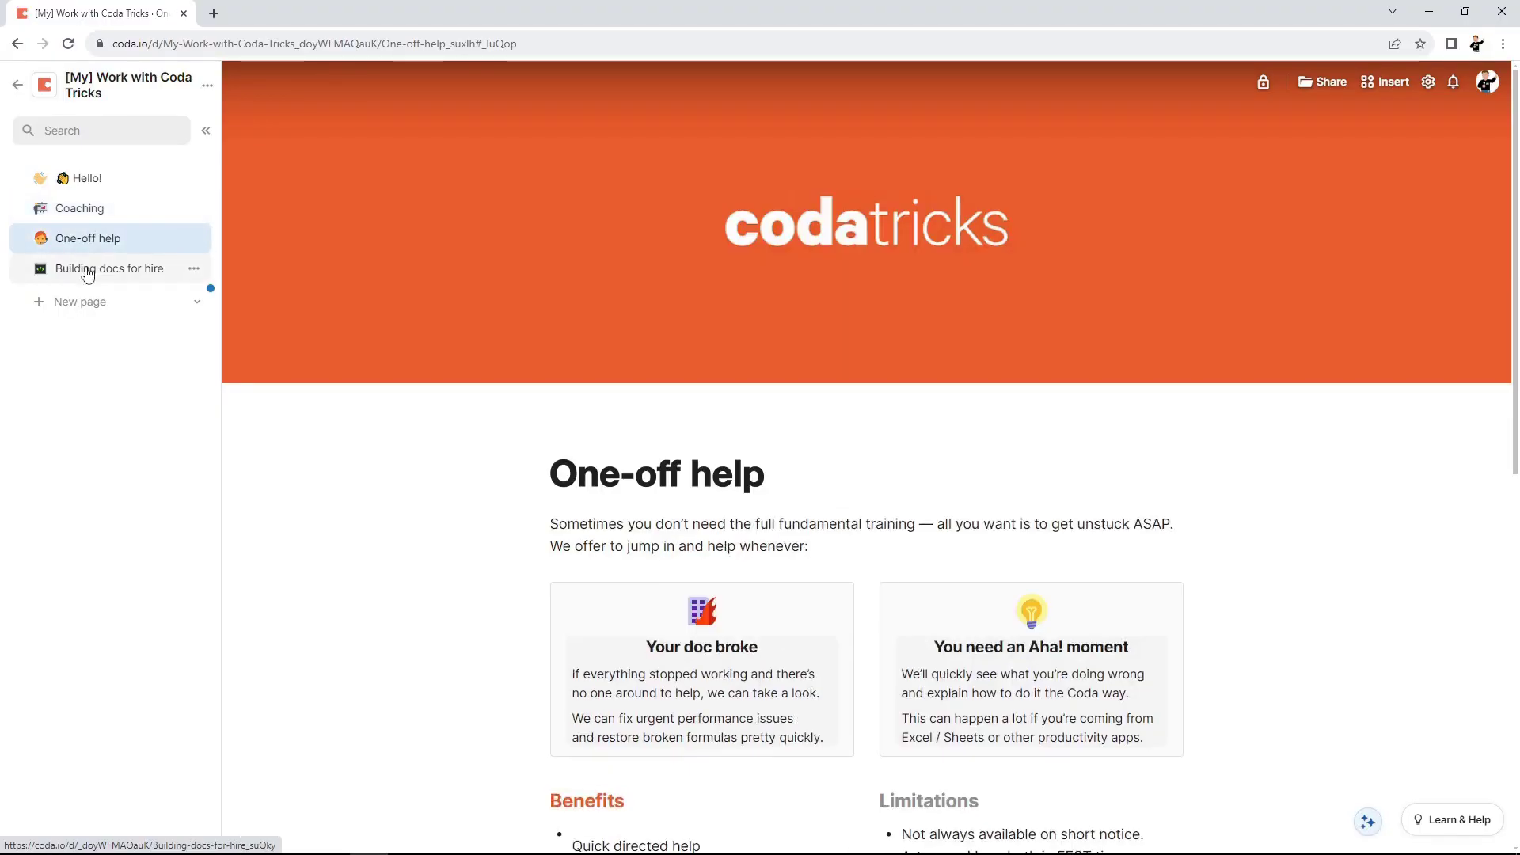
{"action": "left_click", "coordinate": [88, 272]}
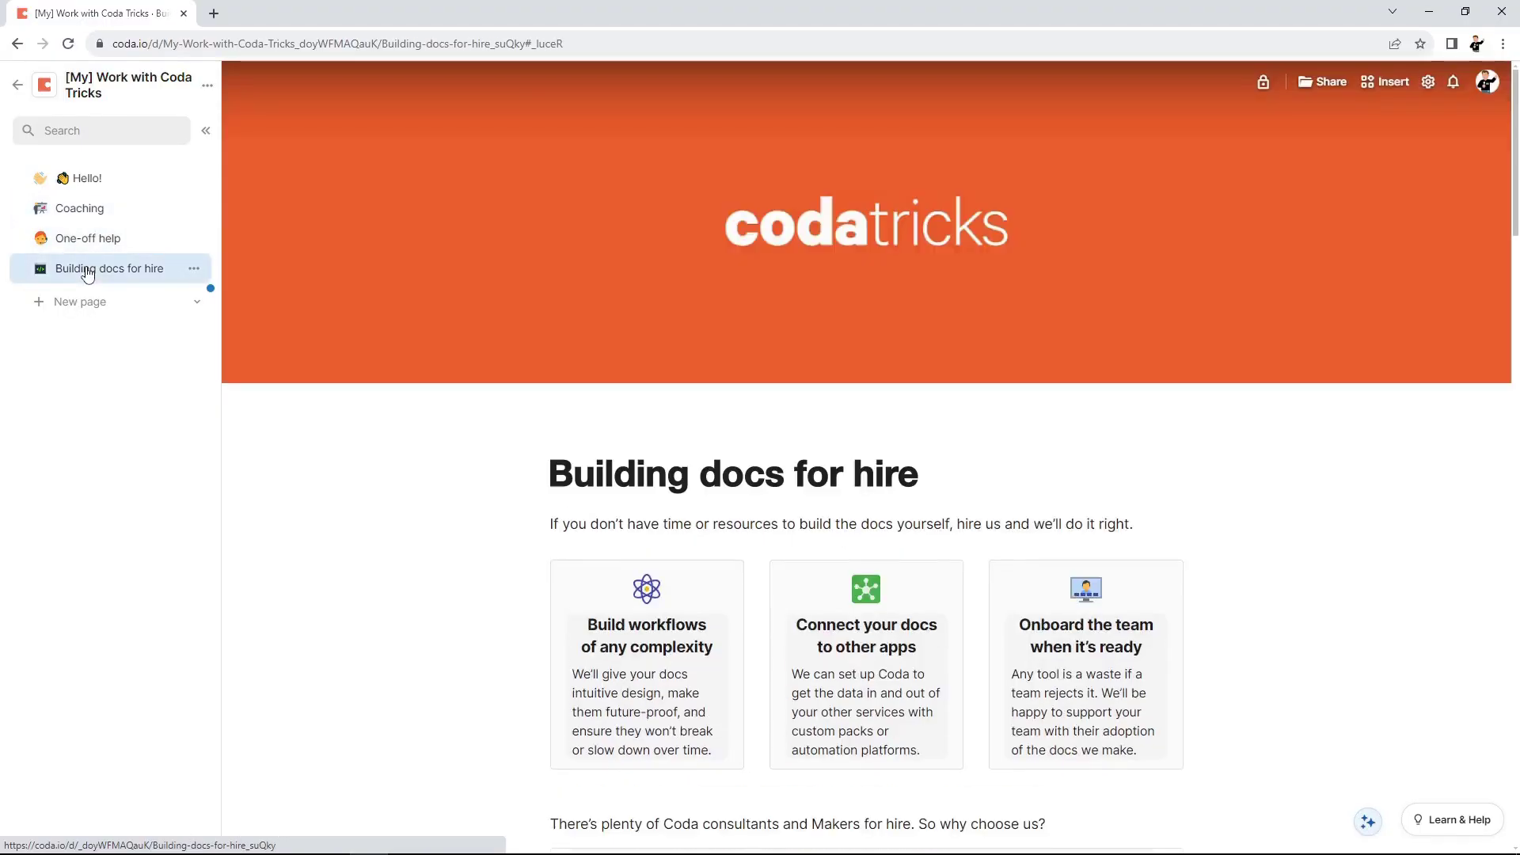
{"action": "left_click", "coordinate": [104, 191]}
{"action": "scroll", "coordinate": [485, 299], "scroll_direction": "down", "scroll_amount": 9}
{"action": "scroll", "coordinate": [444, 323], "scroll_direction": "down", "scroll_amount": 7}
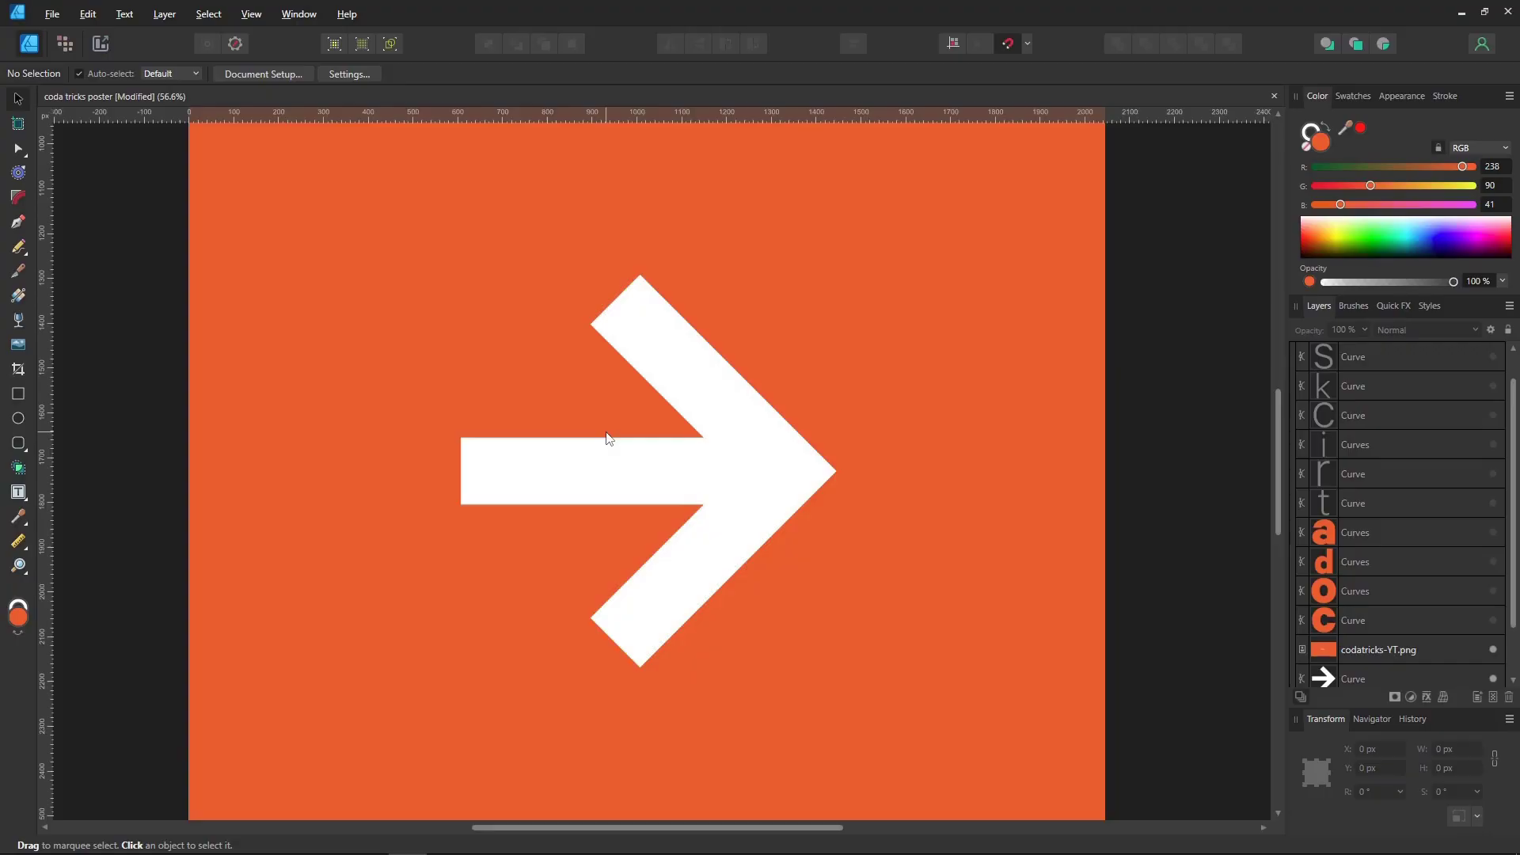
{"action": "scroll", "coordinate": [607, 438], "scroll_direction": "up", "scroll_amount": 10}
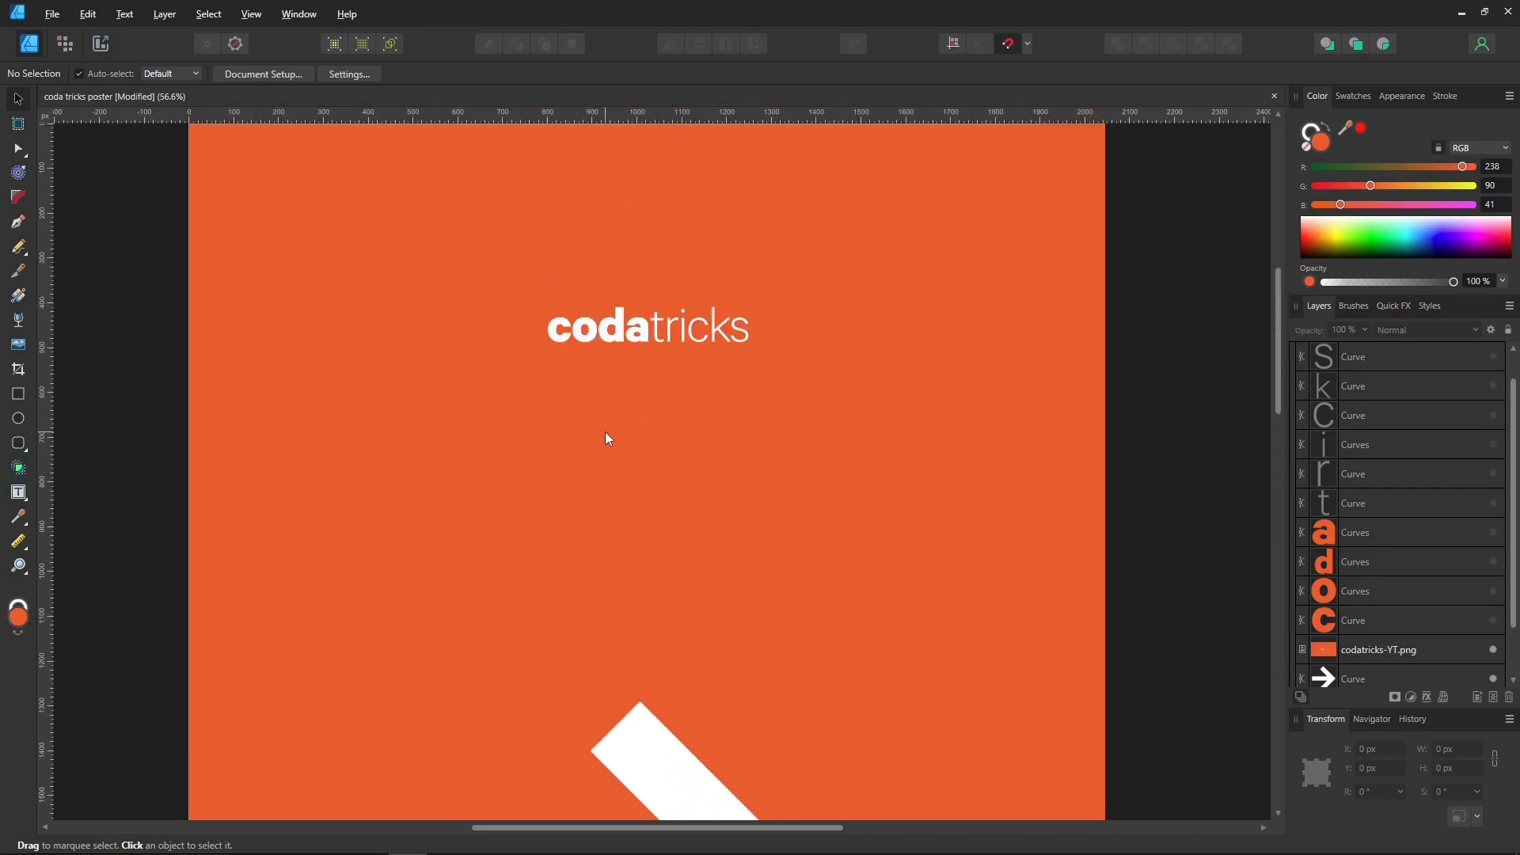
{"action": "scroll", "coordinate": [606, 438], "scroll_direction": "down", "scroll_amount": 3}
{"action": "scroll", "coordinate": [607, 437], "scroll_direction": "down", "scroll_amount": 5}
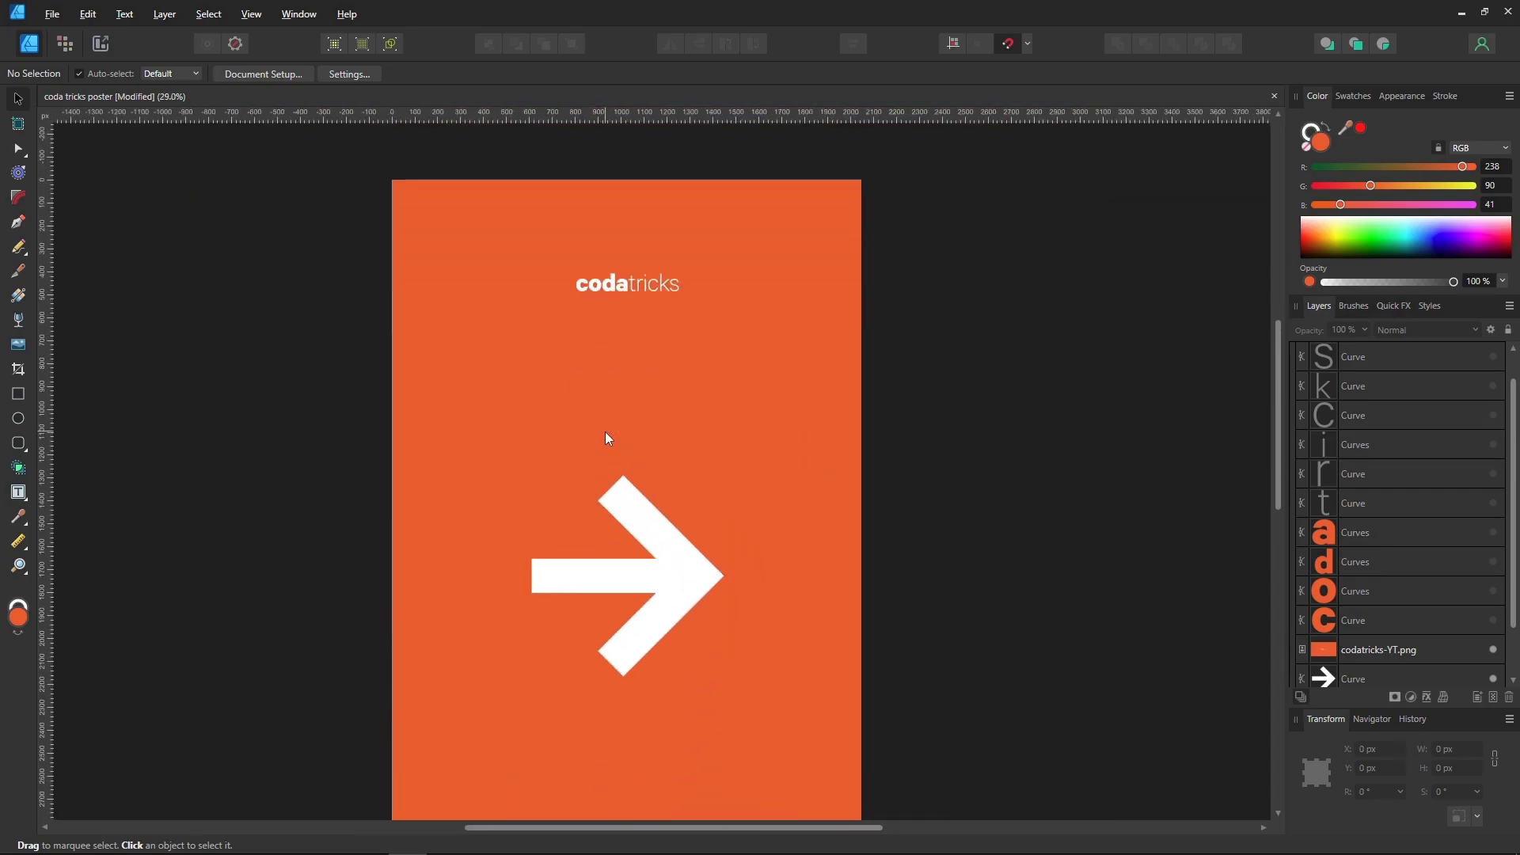
{"action": "scroll", "coordinate": [606, 437], "scroll_direction": "down", "scroll_amount": 1}
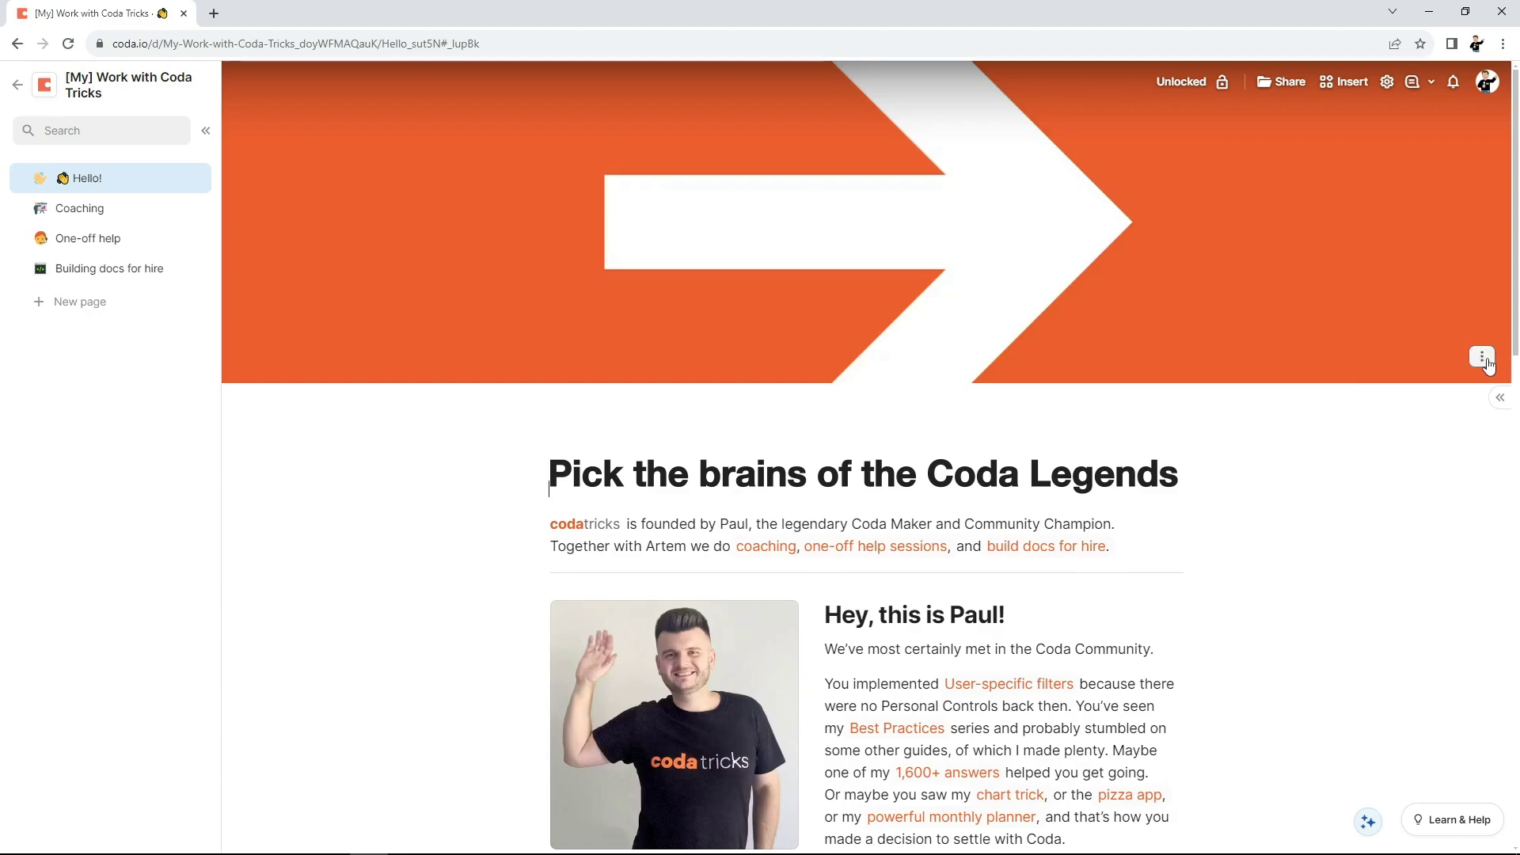
Step: Reposition the Hello! page cover image so the codatricks logo replaces the arrow
{"action": "left_click", "coordinate": [1483, 353]}
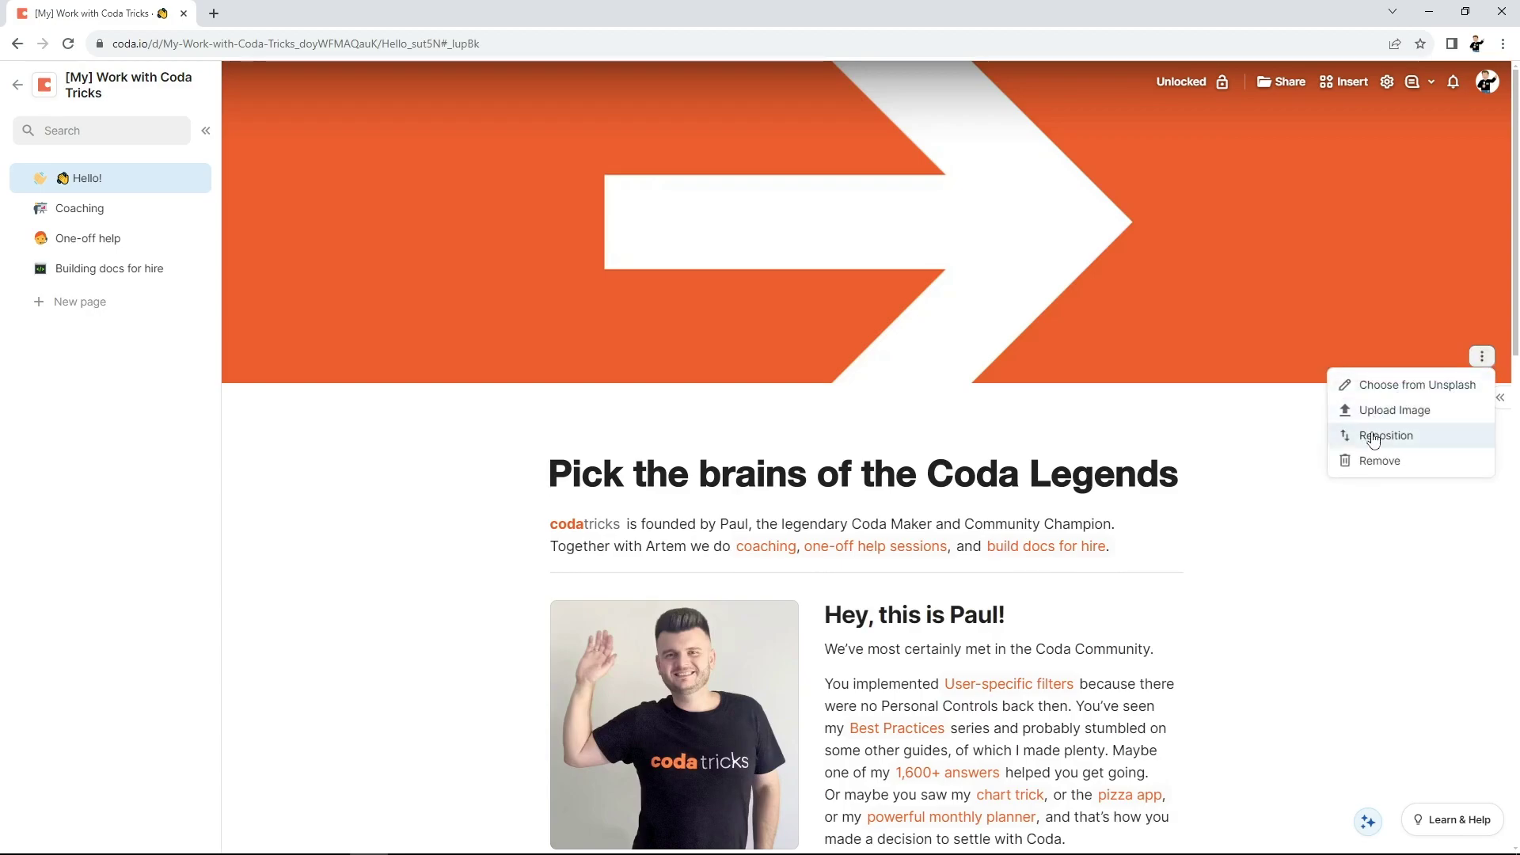
{"action": "left_click", "coordinate": [1382, 431]}
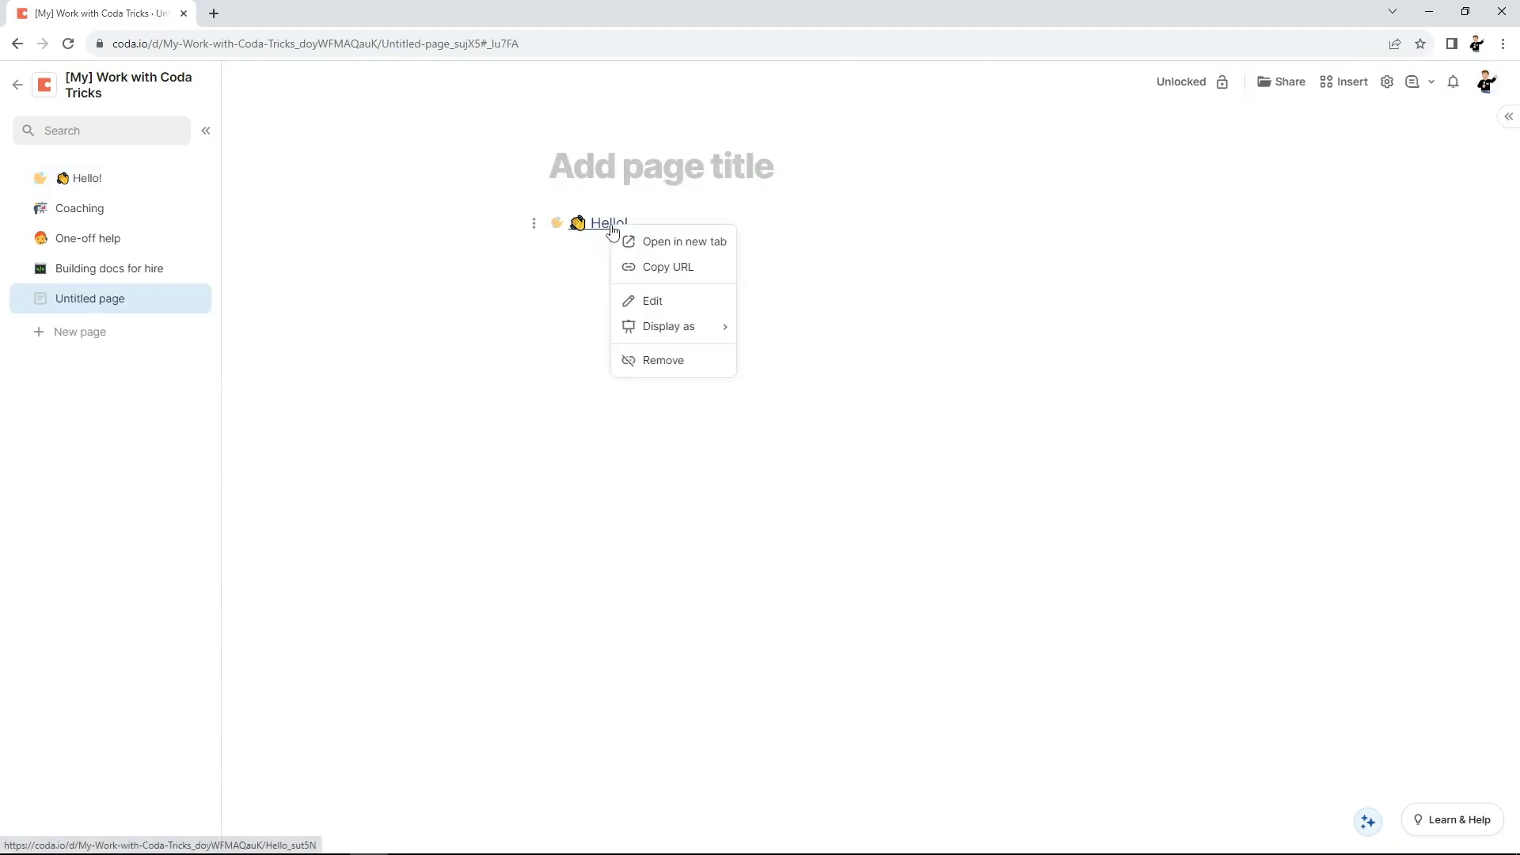
{"action": "mouse_move", "coordinate": [736, 333]}
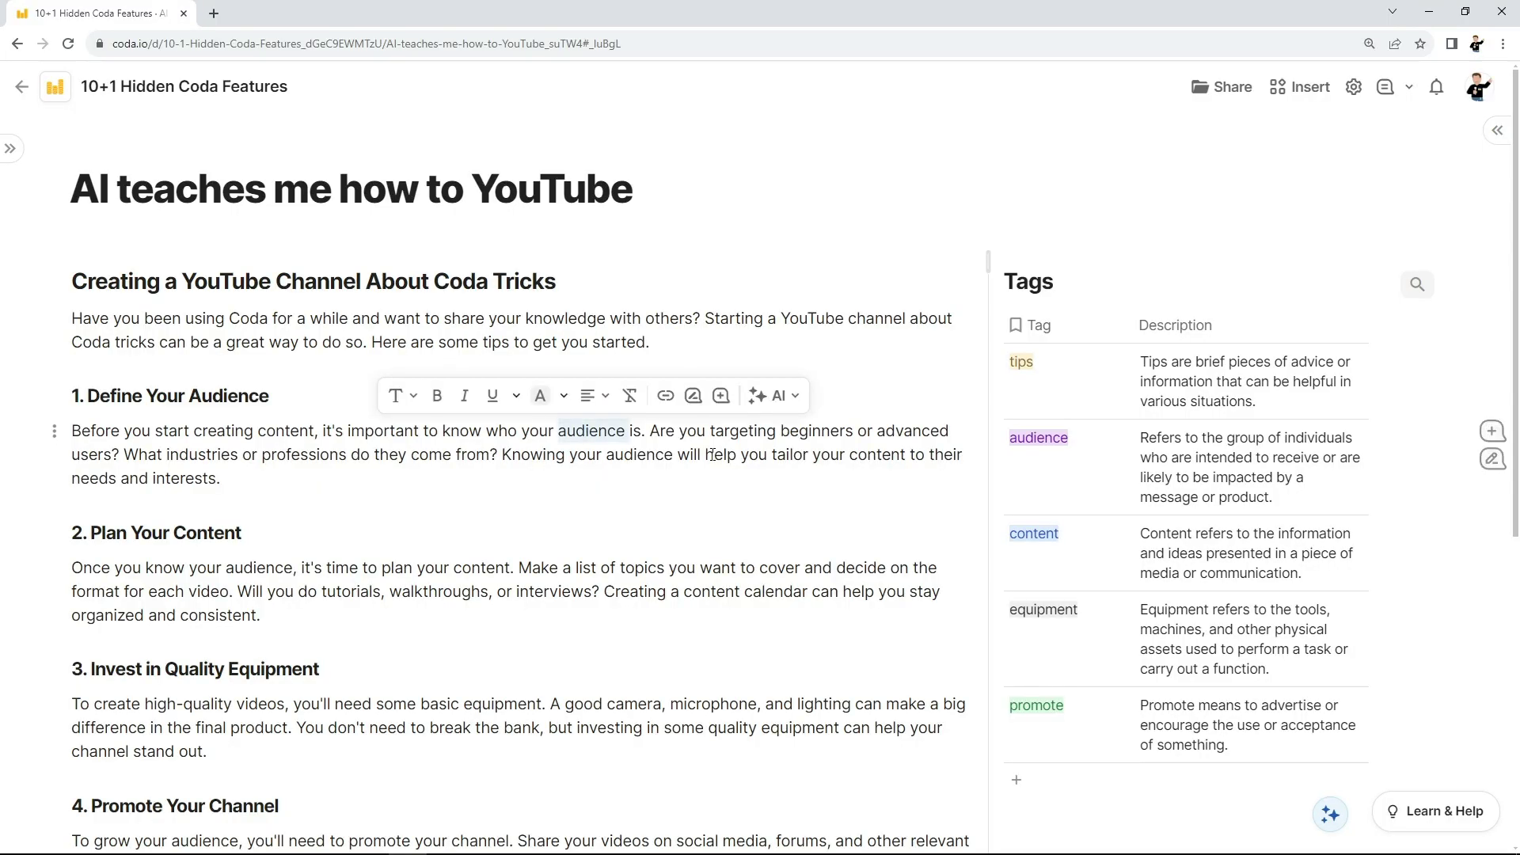
{"action": "type", "text": "@audis. Are you targeting beginners or advanced"}
{"action": "key", "text": "Return"}
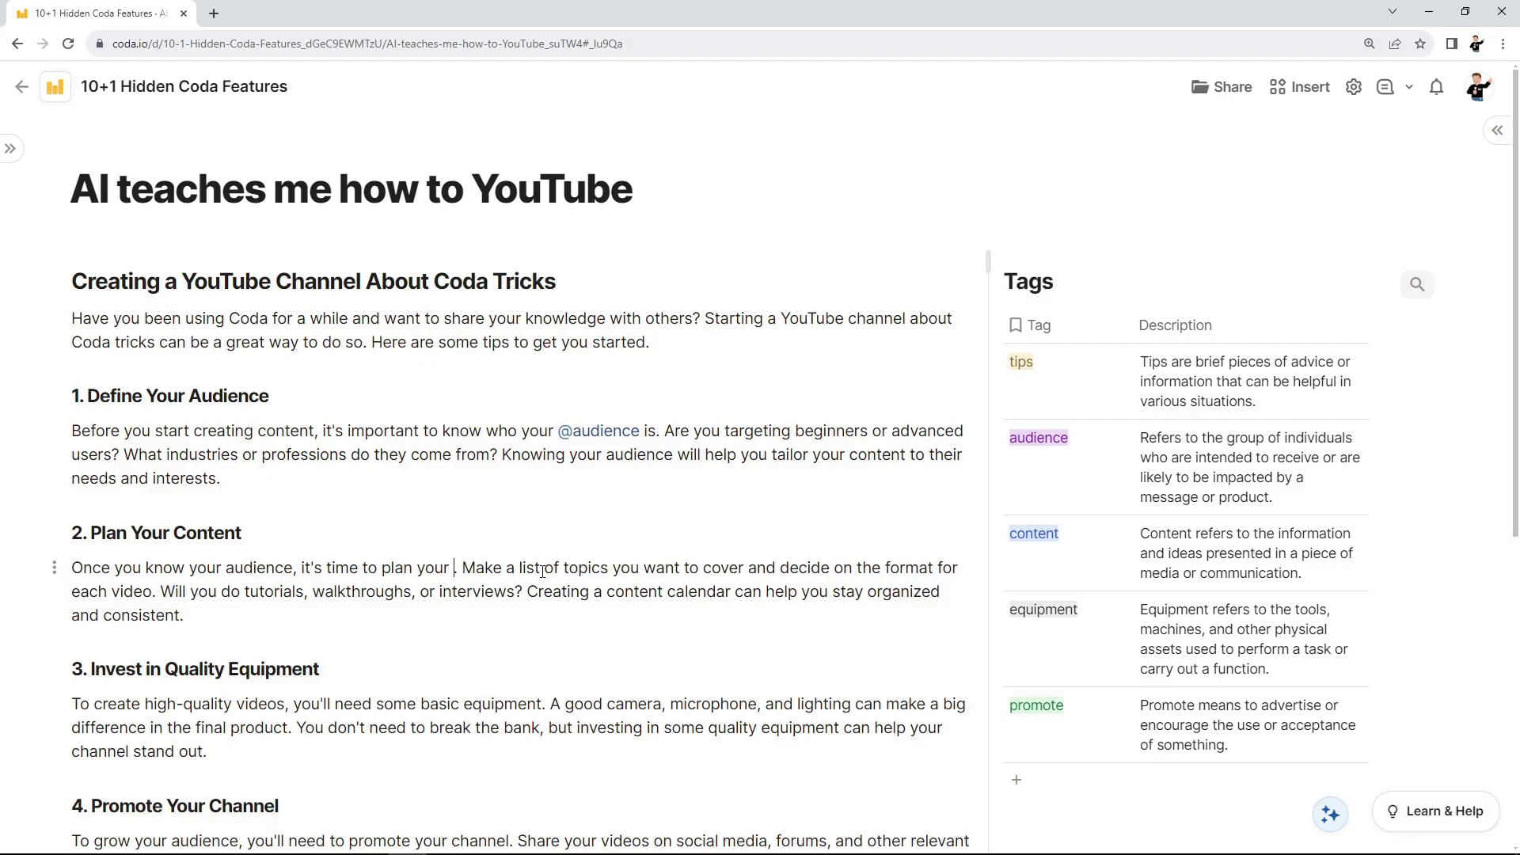
{"action": "type", "text": "=@content"}
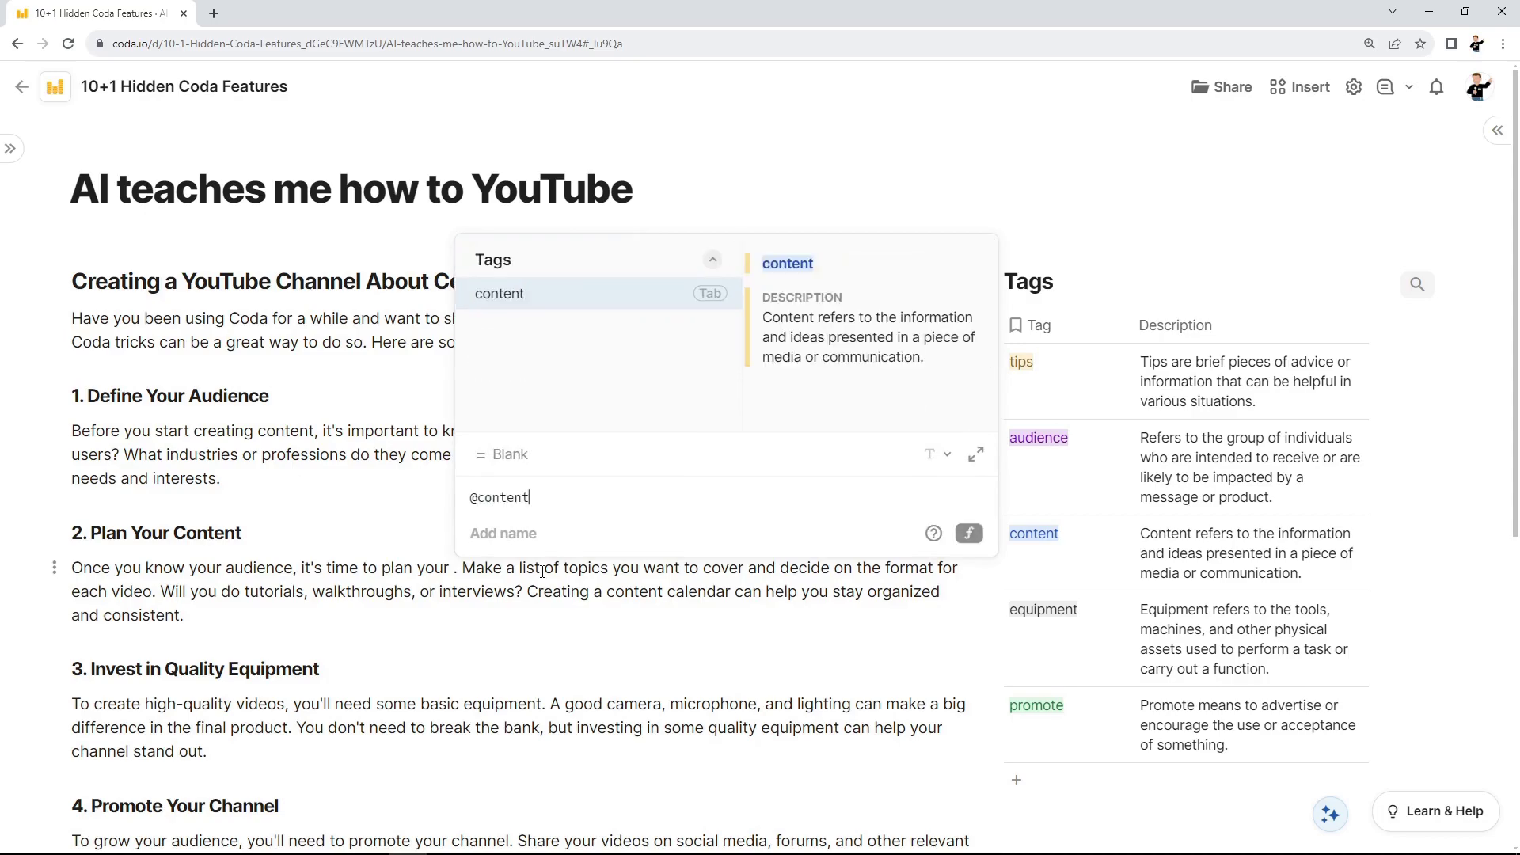
{"action": "key", "text": "Tab"}
{"action": "key", "text": "Return"}
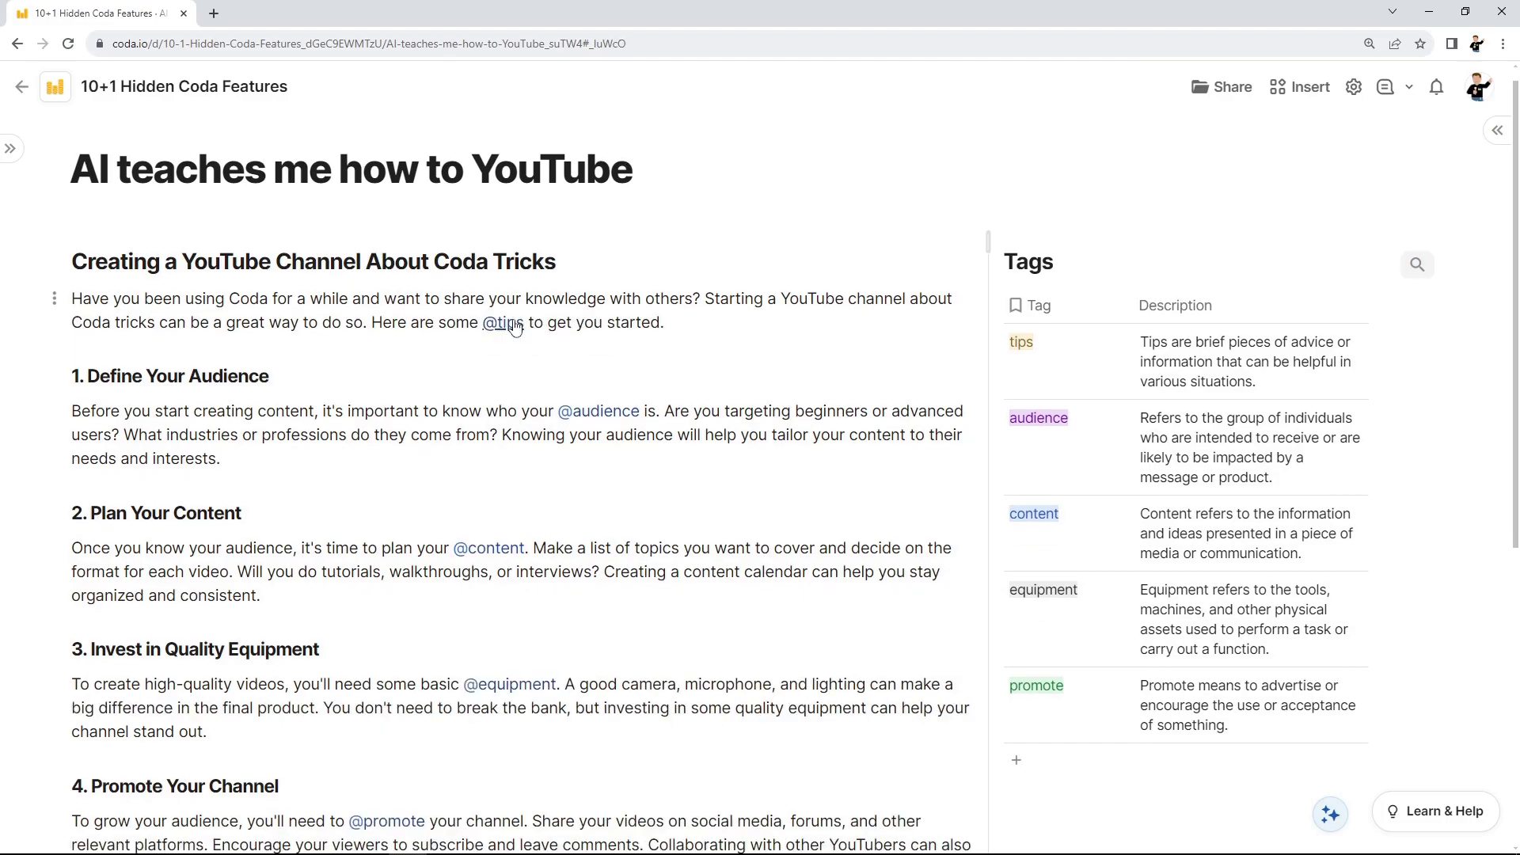
{"action": "mouse_move", "coordinate": [515, 327]}
{"action": "mouse_move", "coordinate": [617, 421]}
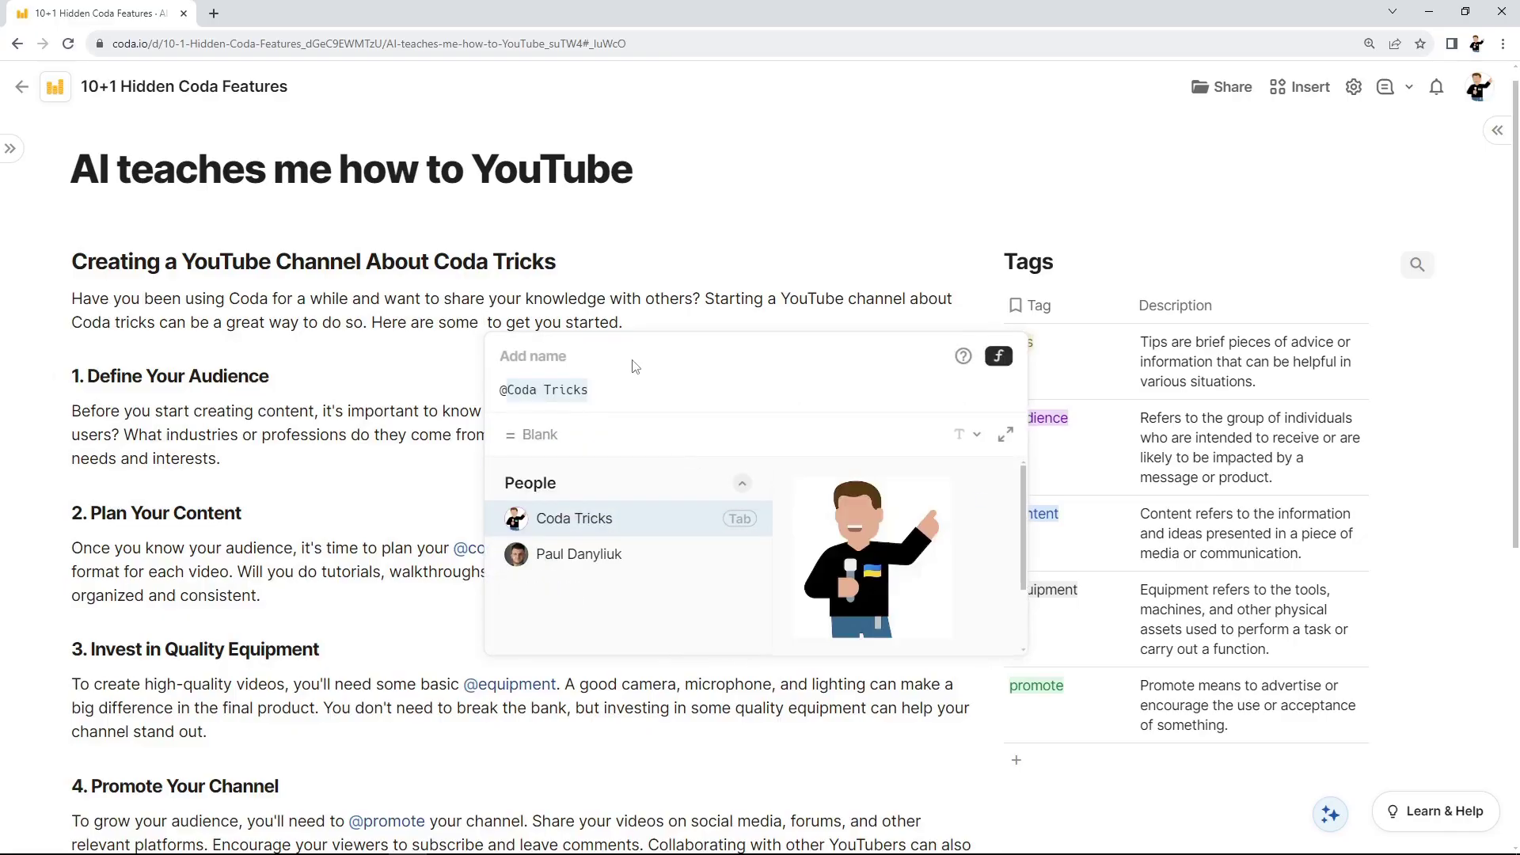
{"action": "type", "text": "tips"}
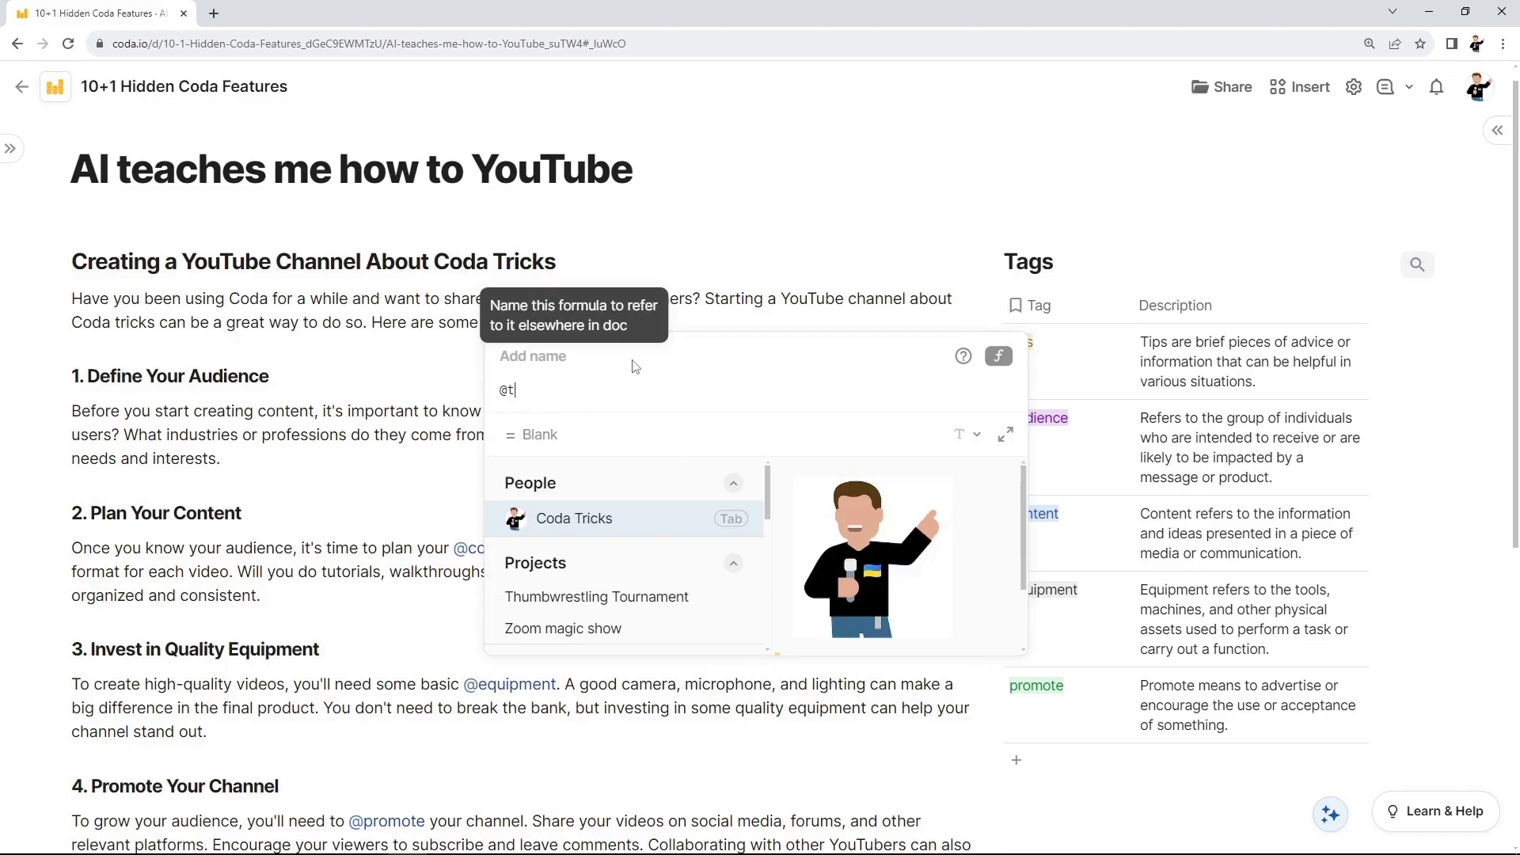
{"action": "key", "text": "Tab"}
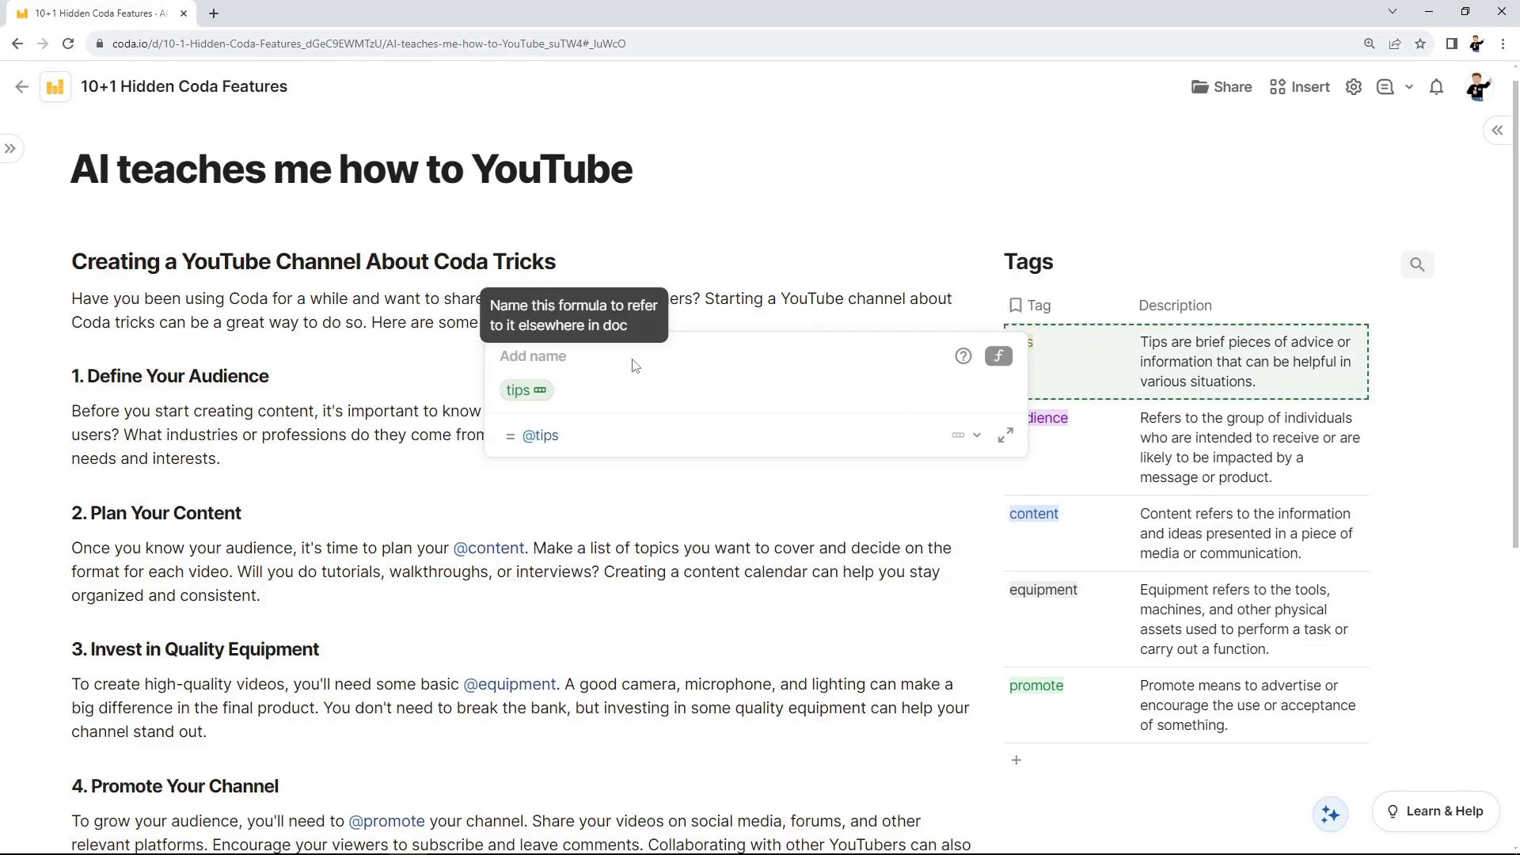
{"action": "left_click", "coordinate": [959, 436]}
{"action": "left_click", "coordinate": [1025, 494]}
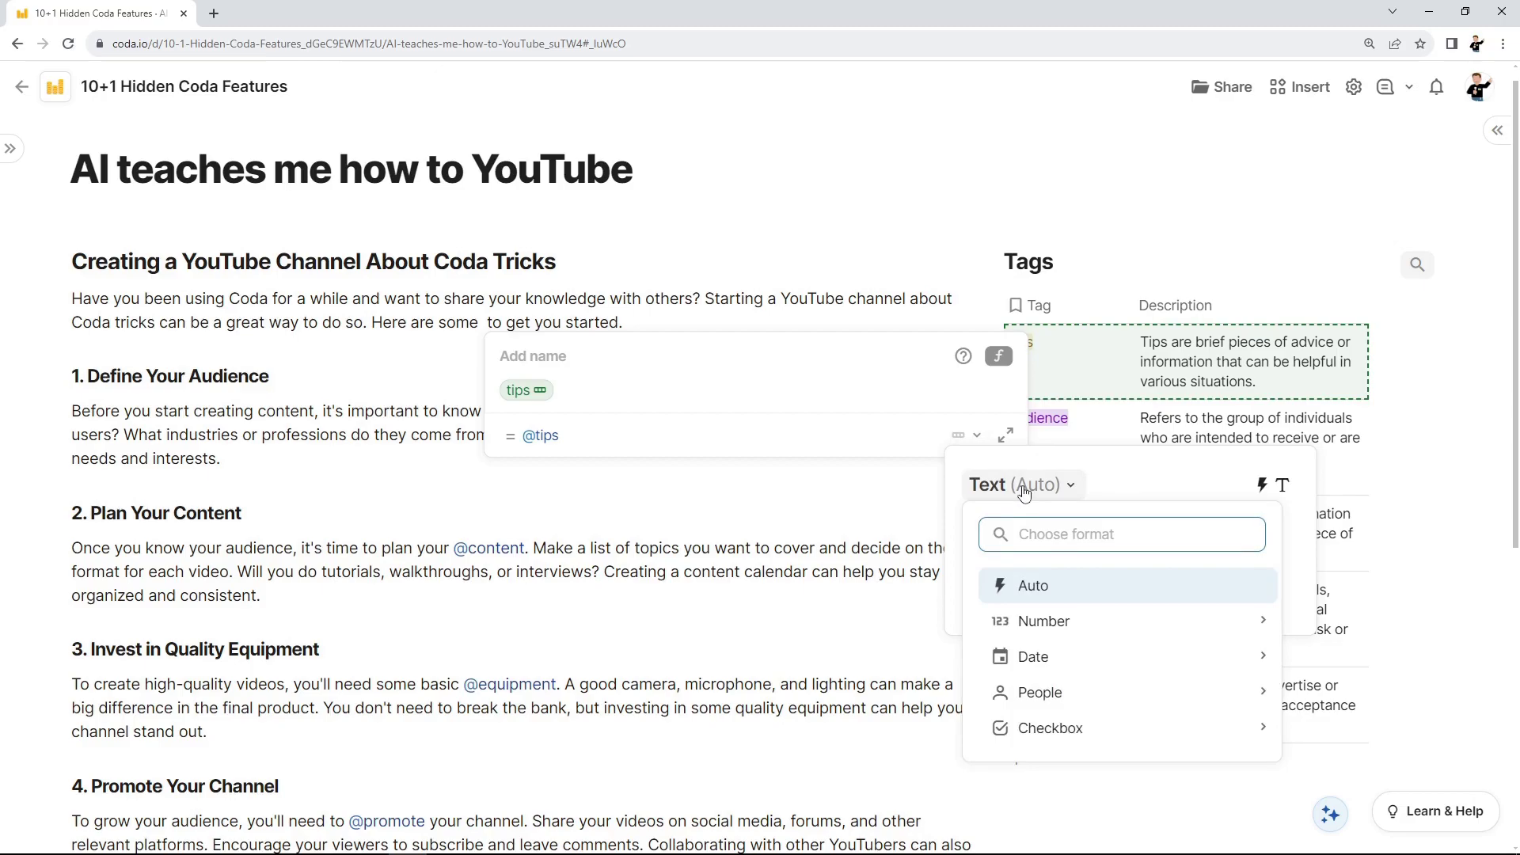
{"action": "type", "text": "Ta"}
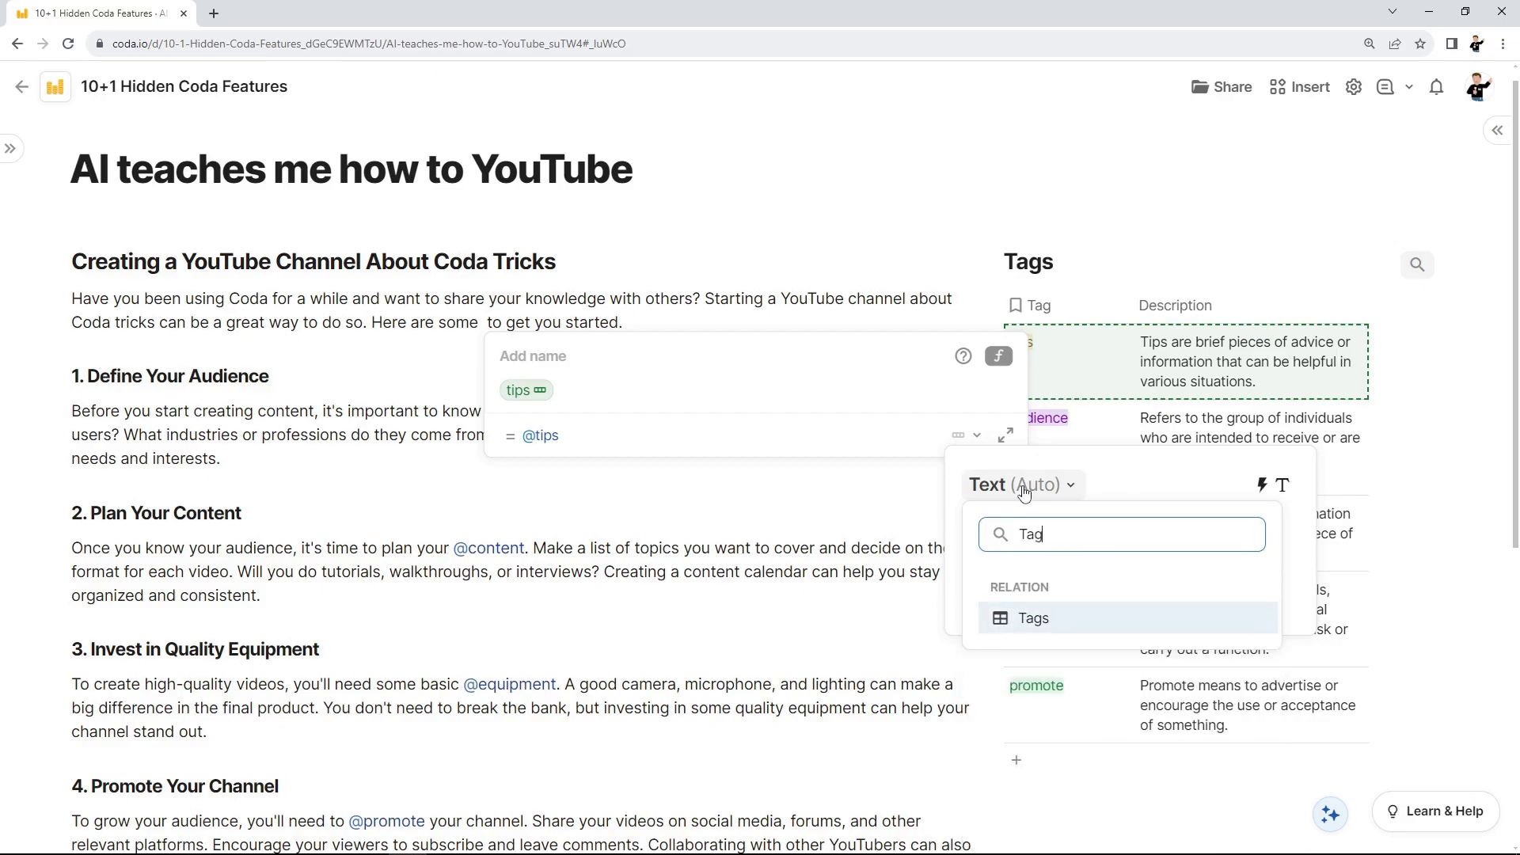
{"action": "type", "text": "g"}
{"action": "left_click", "coordinate": [1034, 621]}
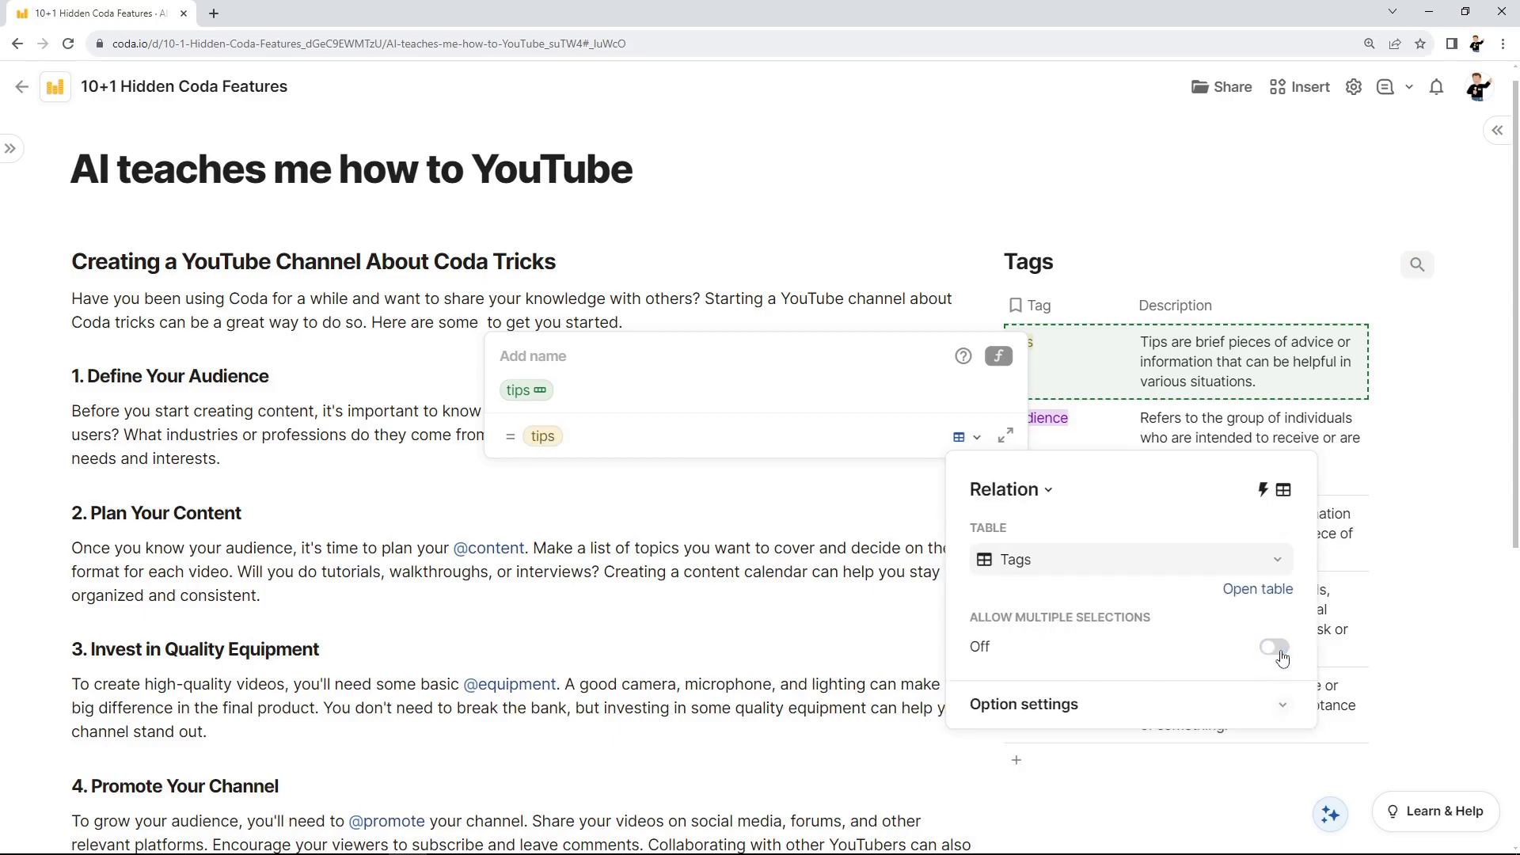
{"action": "left_click", "coordinate": [719, 318]}
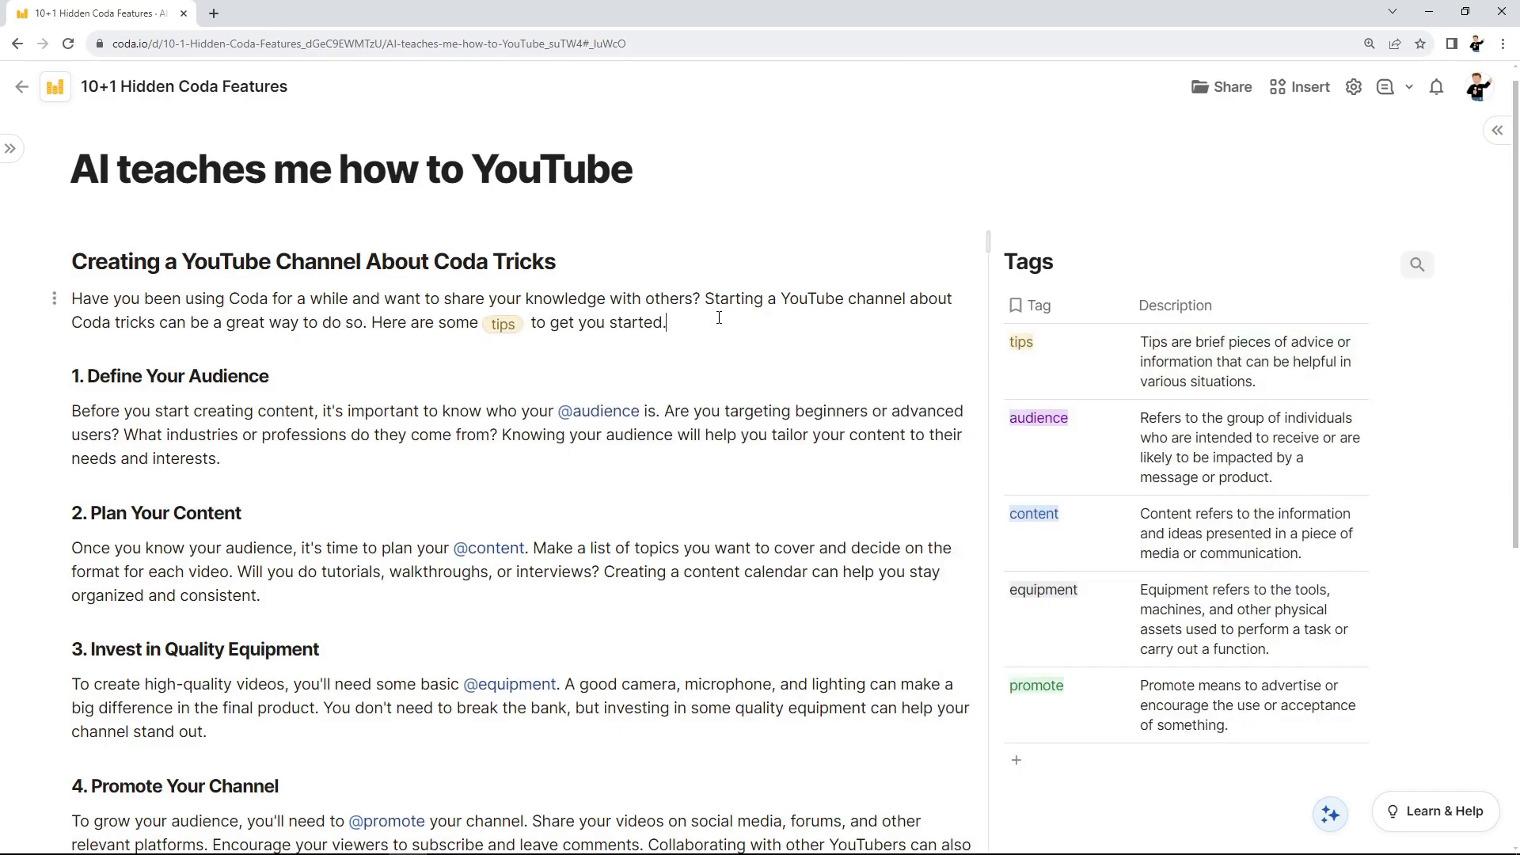
Step: Paste tips chips repeatedly with Ctrl+V to fill the intro sentence
{"action": "mouse_move", "coordinate": [504, 336]}
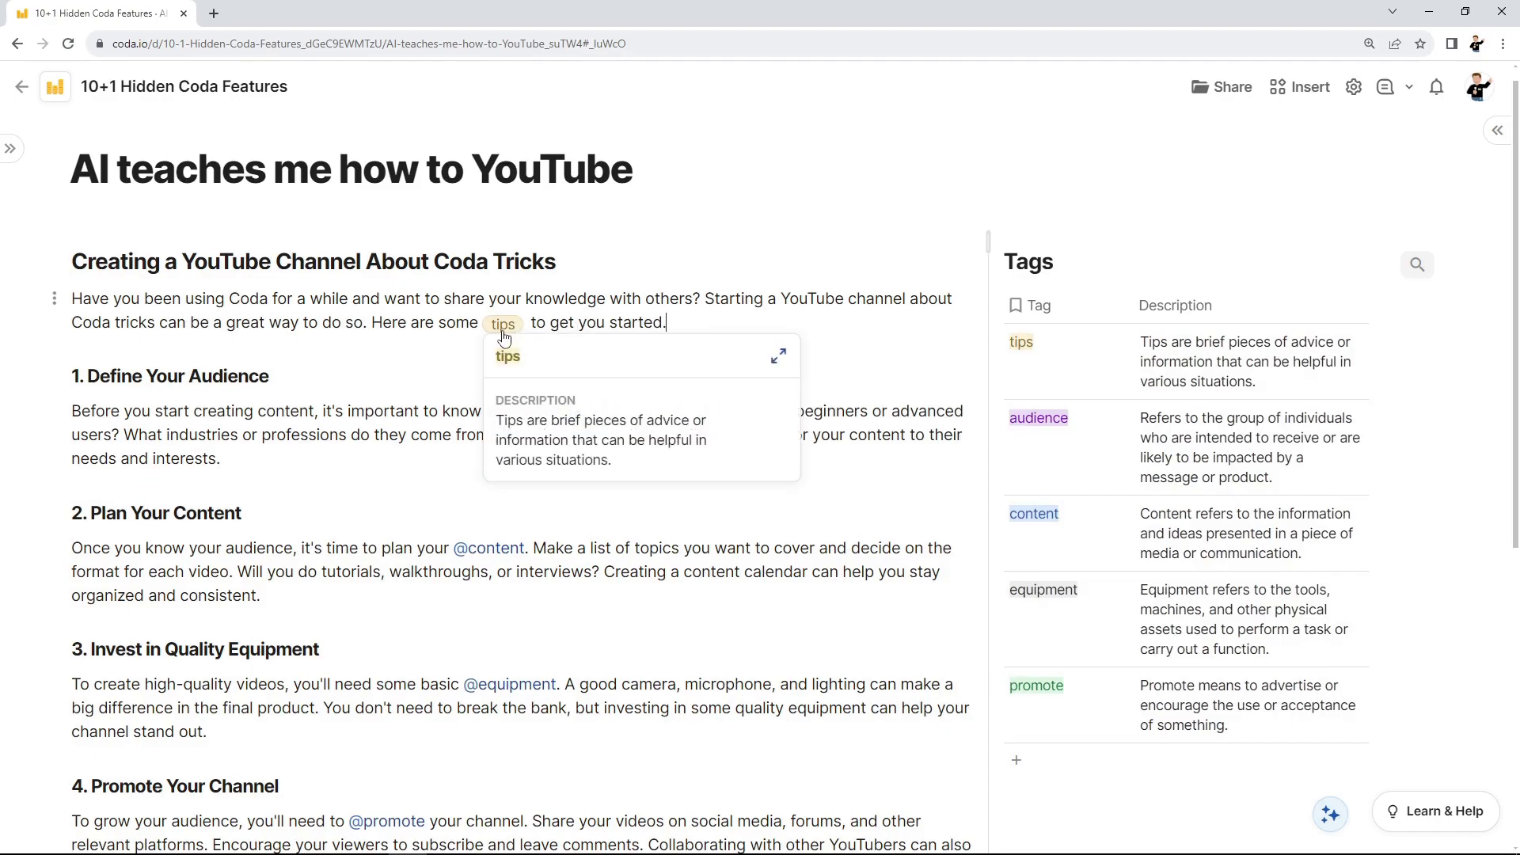
{"action": "key", "text": "Down"}
{"action": "scroll", "coordinate": [958, 385], "scroll_direction": "down", "scroll_amount": 3}
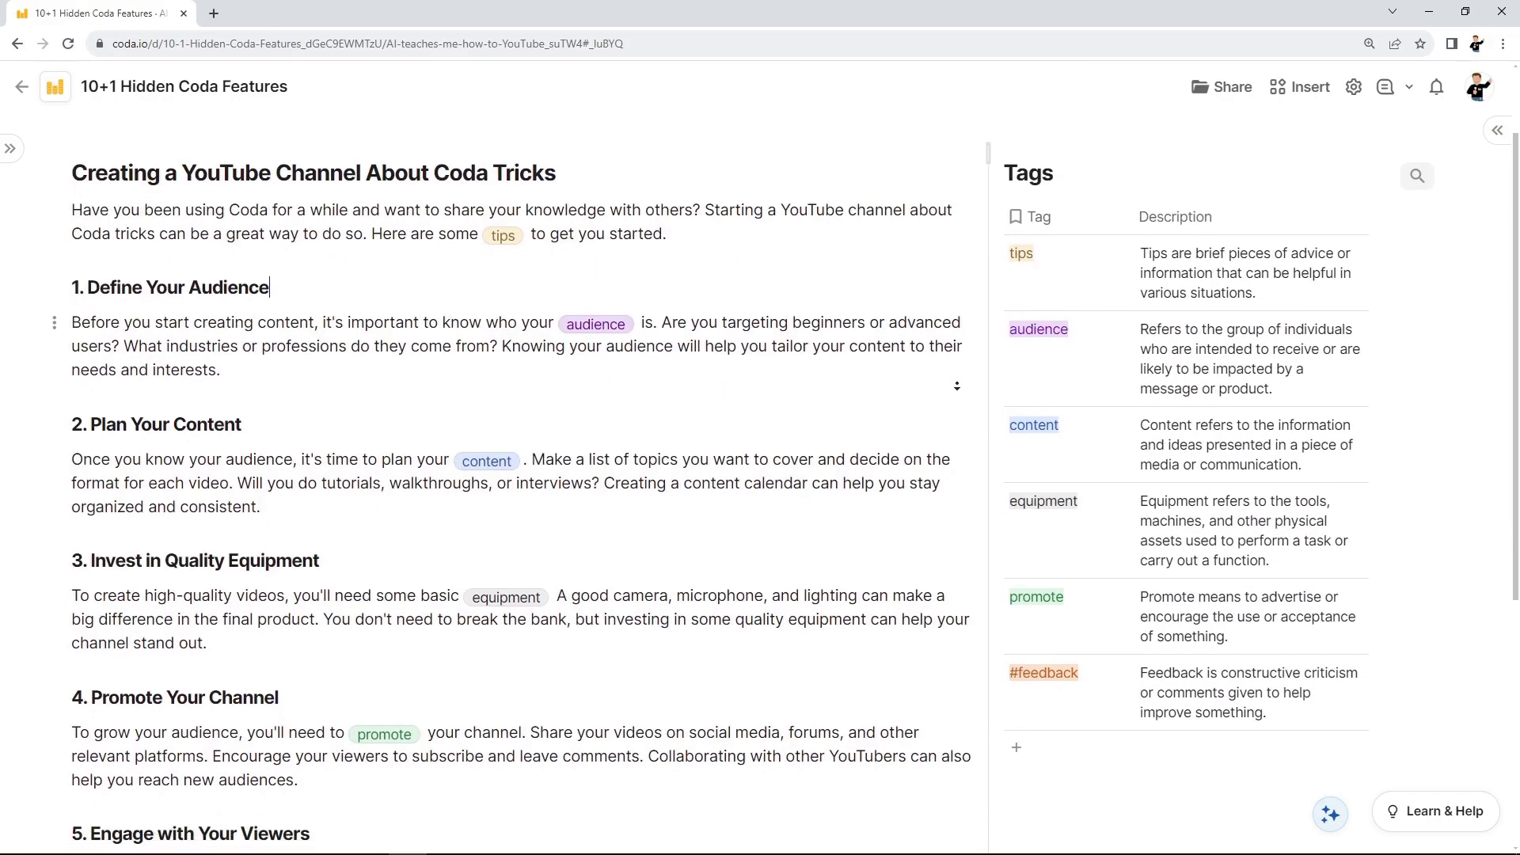
{"action": "scroll", "coordinate": [957, 386], "scroll_direction": "down", "scroll_amount": 3}
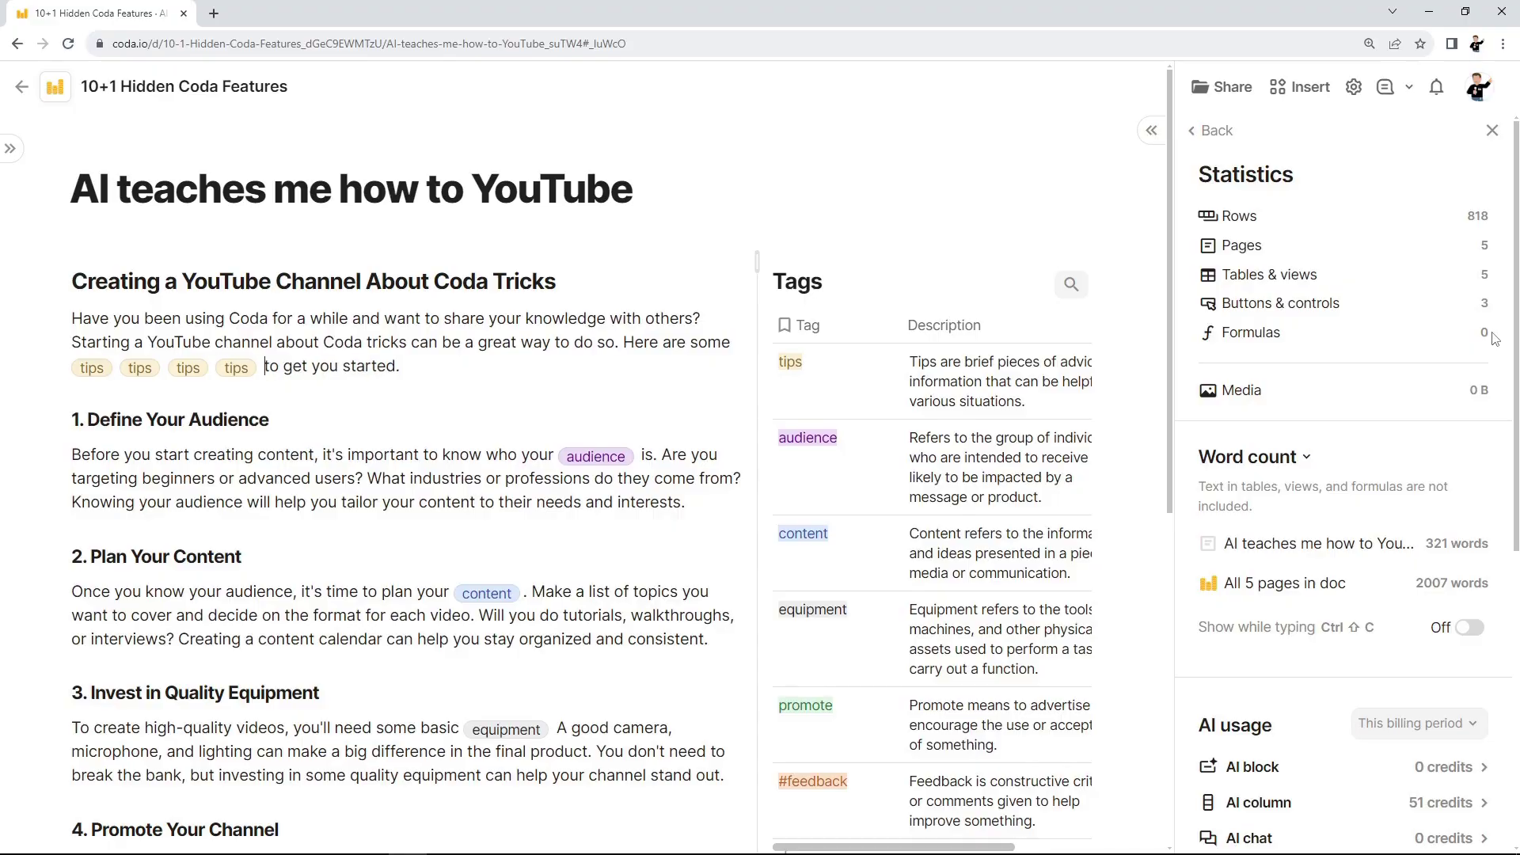
{"action": "key", "text": "ctrl+v"}
{"action": "key", "text": "ctrl+v"}
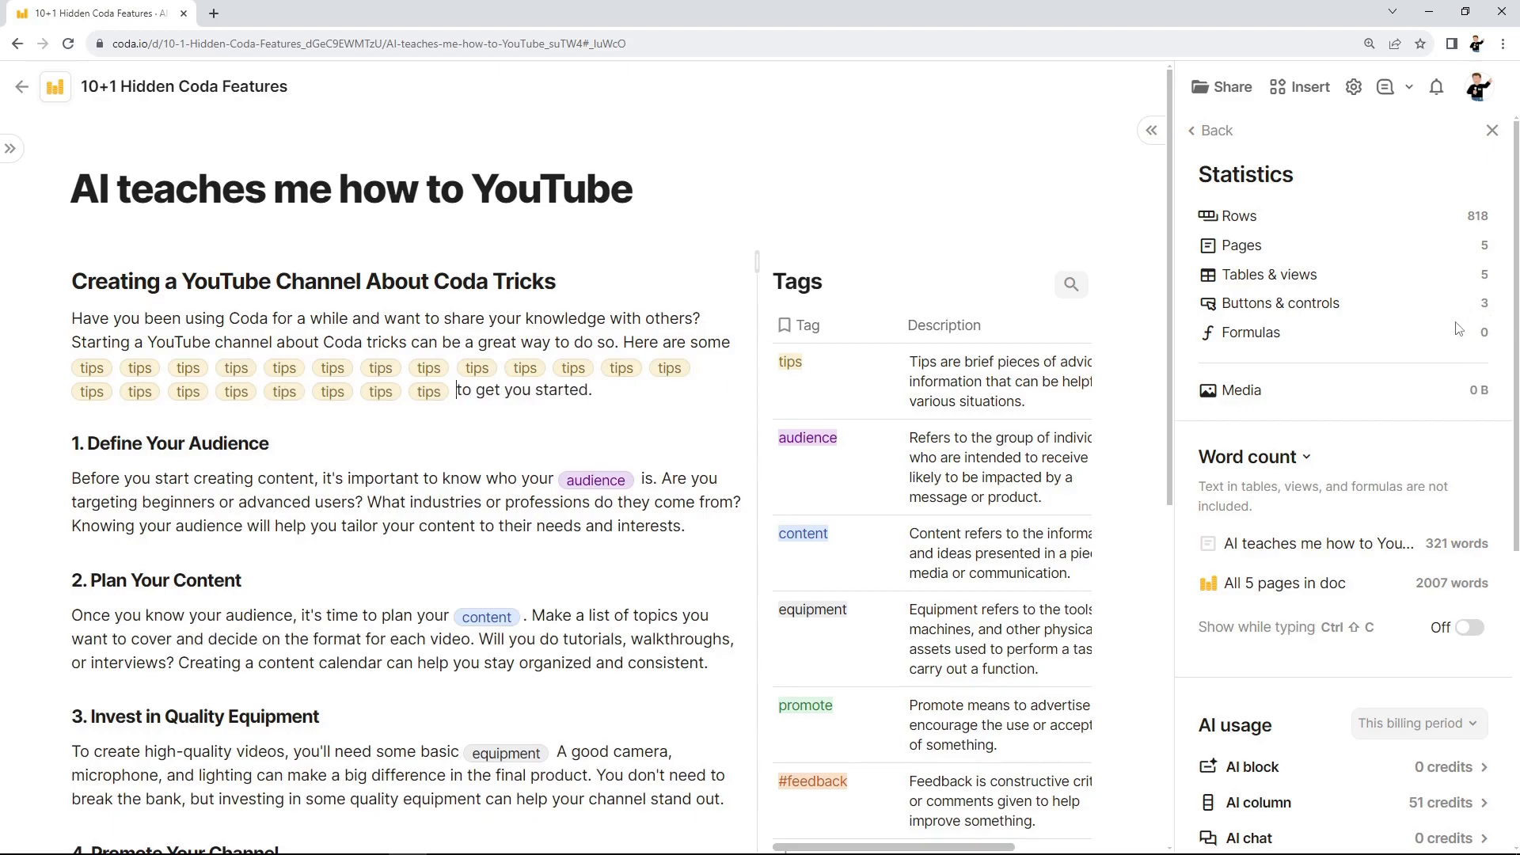
{"action": "key", "text": "ctrl+v"}
{"action": "key", "text": "ctrl+v"}
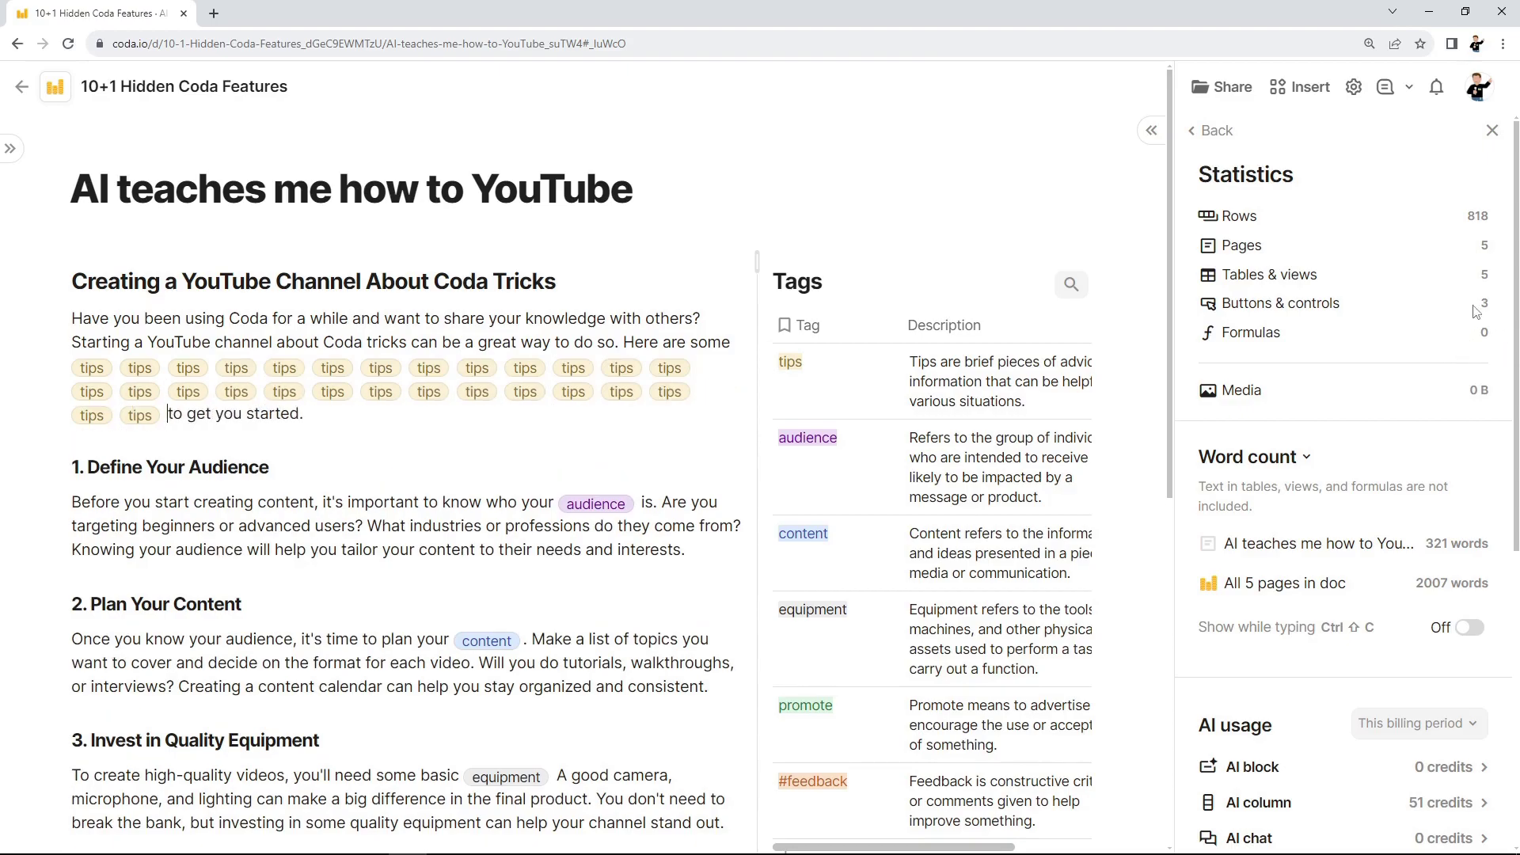
{"action": "key", "text": "ctrl+v"}
{"action": "key", "text": "ctrl+v"}
{"action": "key", "text": "ctrl+v"}
{"action": "key", "text": "ctrl+v"}
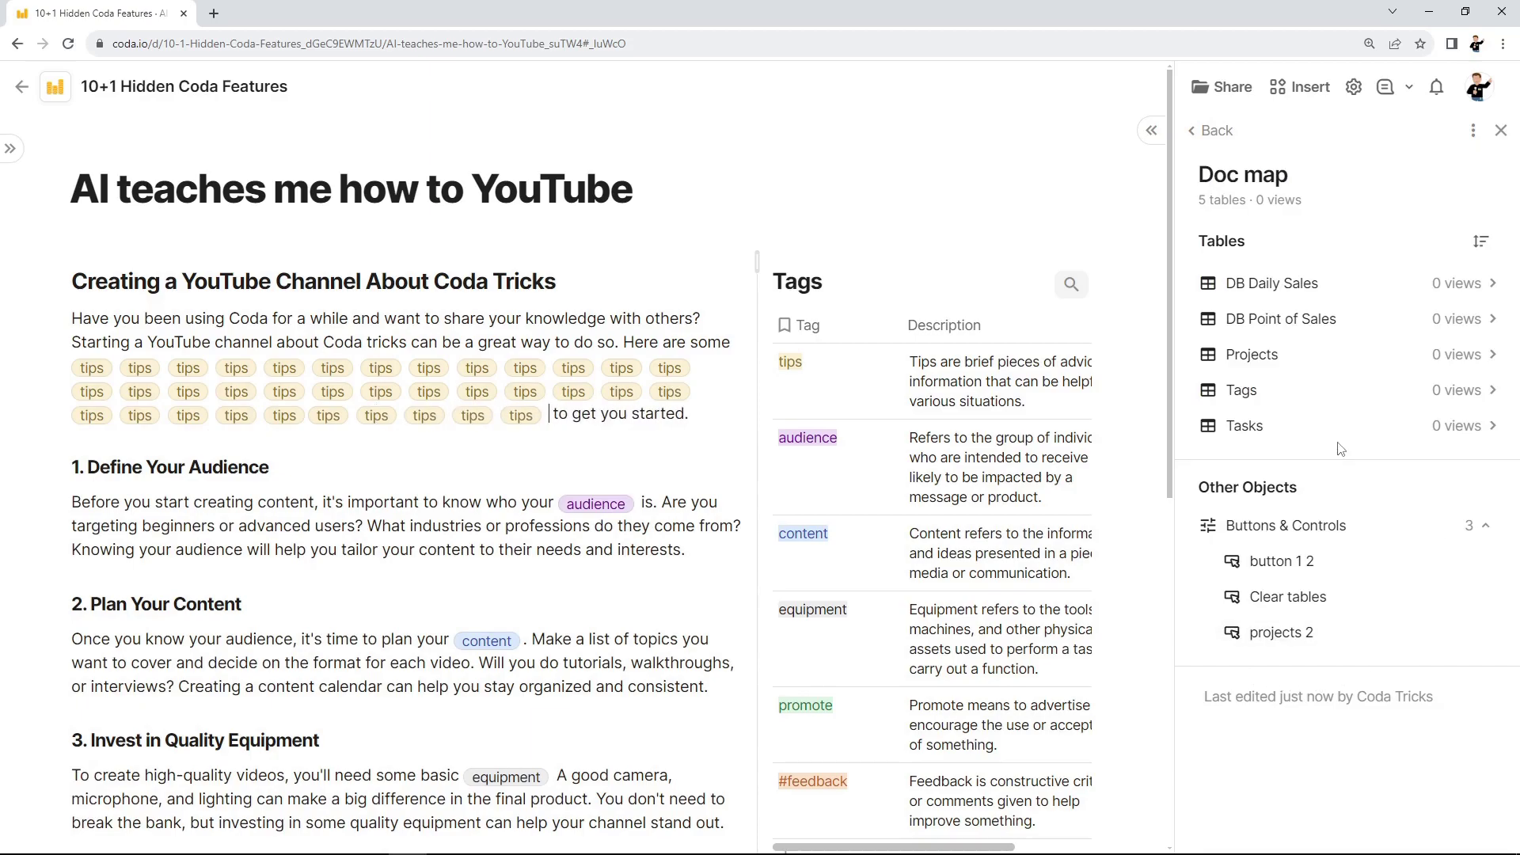
{"action": "key", "text": "ctrl+v"}
{"action": "key", "text": "ctrl+v"}
{"action": "key", "text": "ctrl+v"}
{"action": "key", "text": "ctrl+v"}
{"action": "key", "text": "ctrl+v"}
{"action": "key", "text": "ctrl+v"}
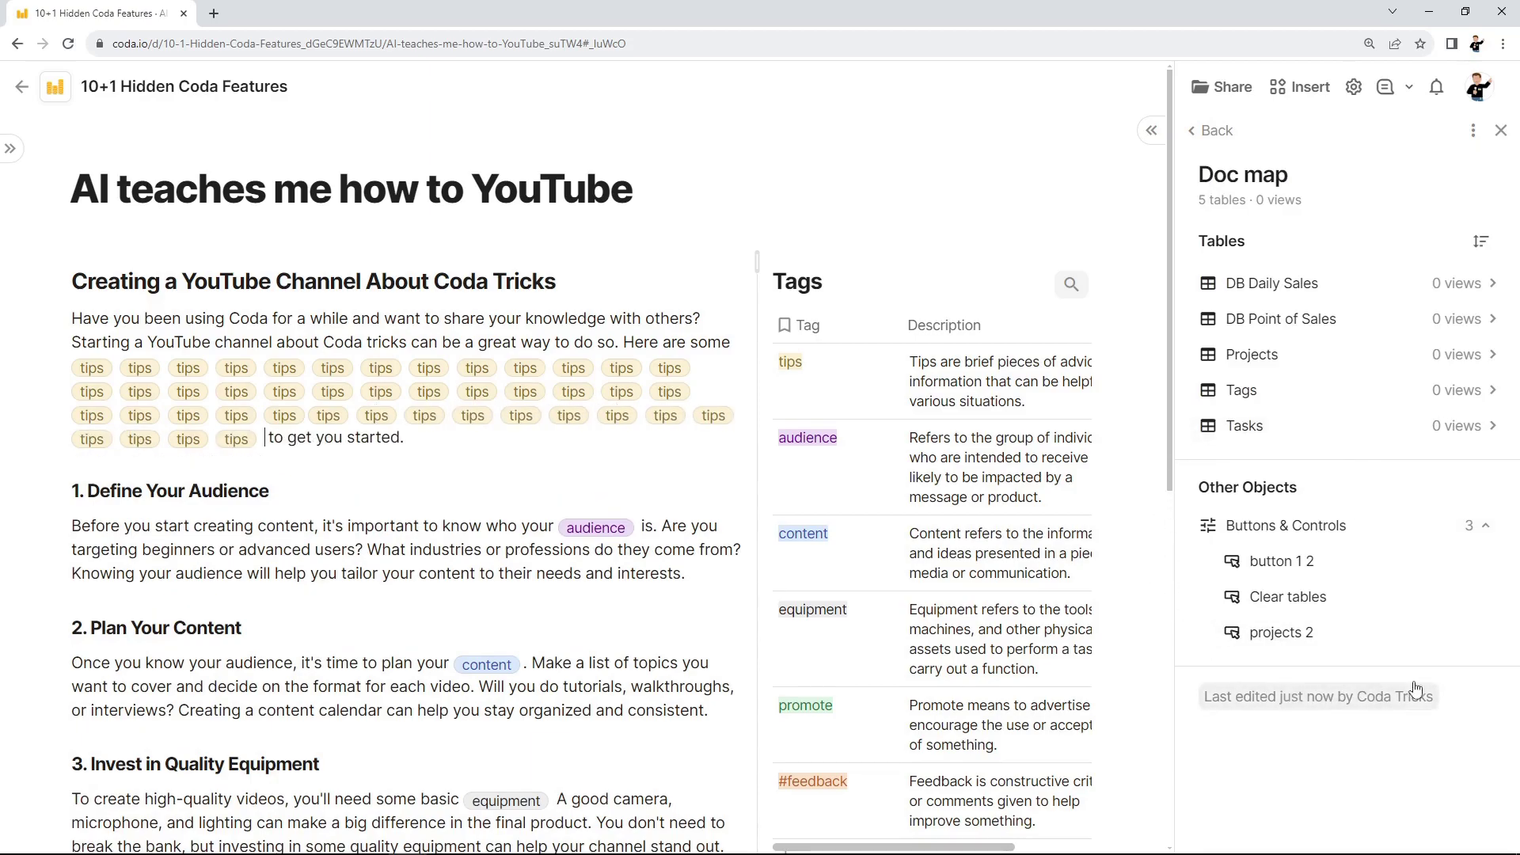
{"action": "scroll", "coordinate": [849, 602], "scroll_direction": "down", "scroll_amount": 3}
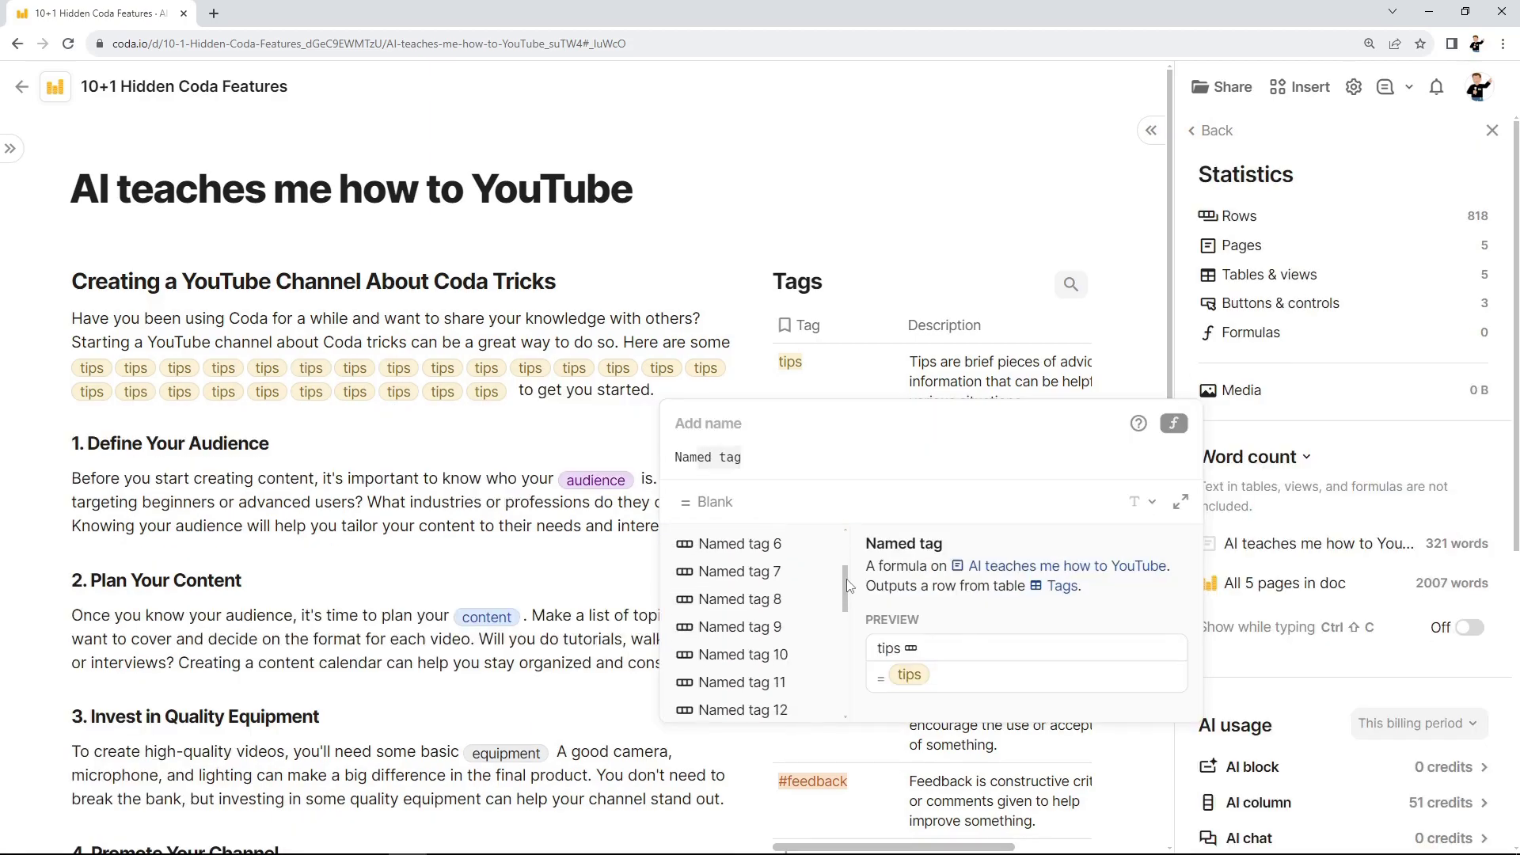
{"action": "scroll", "coordinate": [849, 602], "scroll_direction": "down", "scroll_amount": 3}
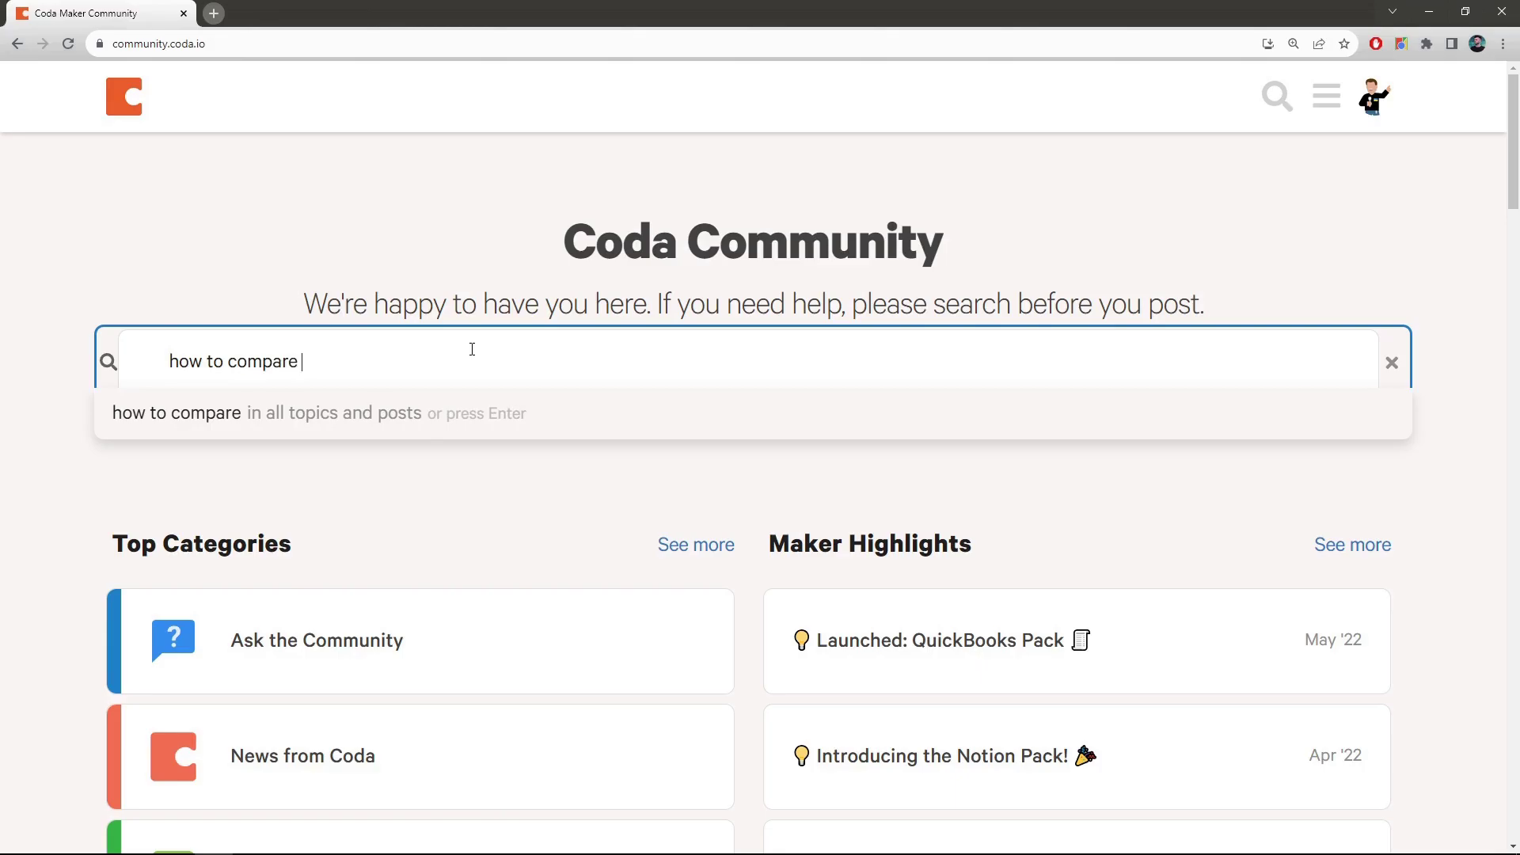
Step: Complete the Coda Community search query as 'how to compare lists of people'
{"action": "type", "text": "le"}
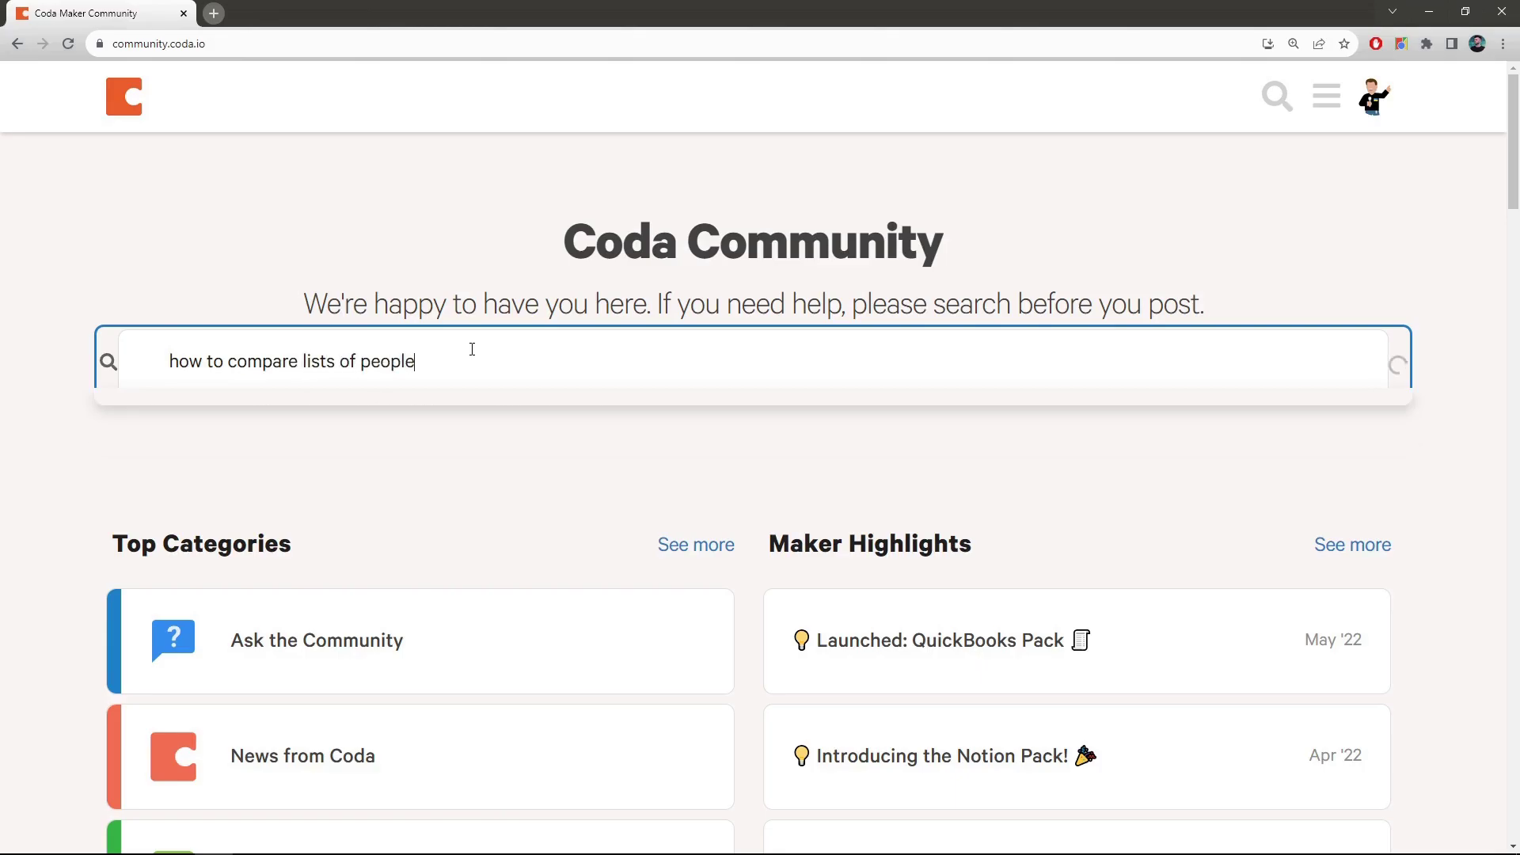